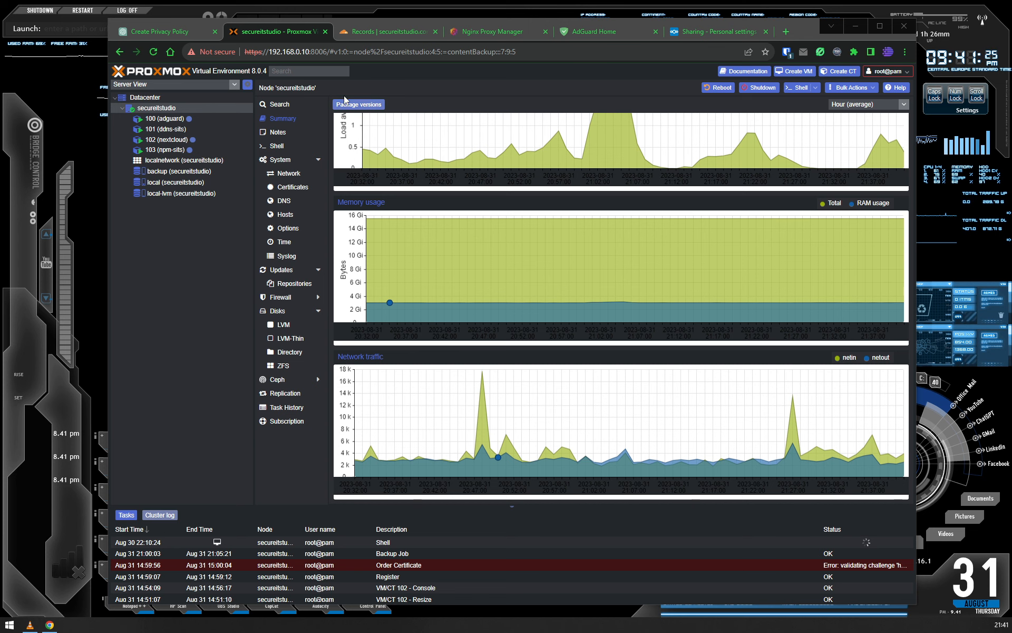
- Refresh the AdGuard Home statistics, review the query log of requests blocked by filters, and return to the dashboard
{"action": "left_click", "coordinate": [587, 34]}
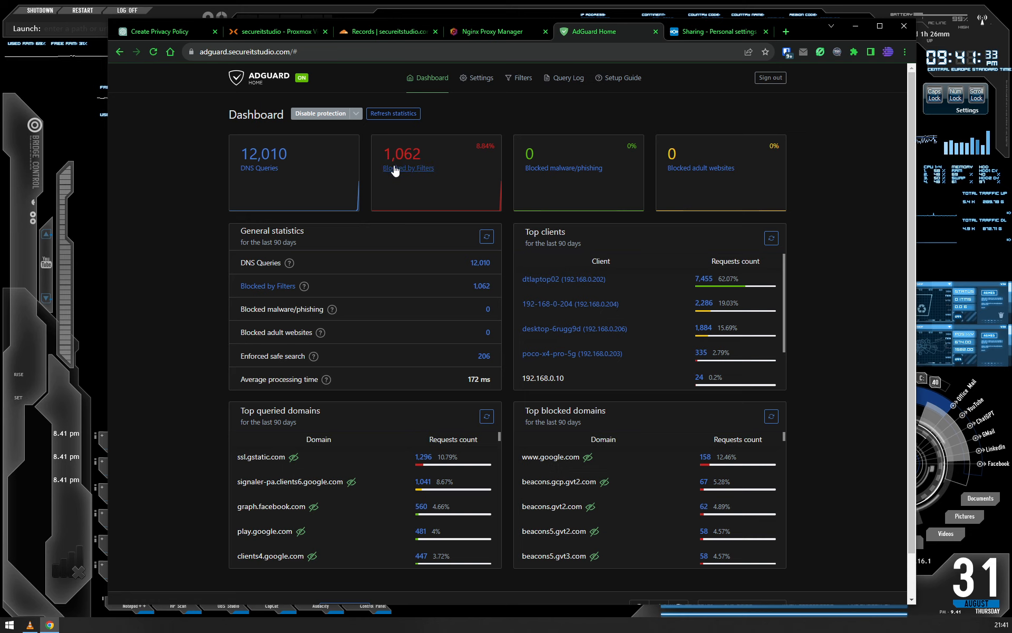
{"action": "left_click", "coordinate": [394, 114]}
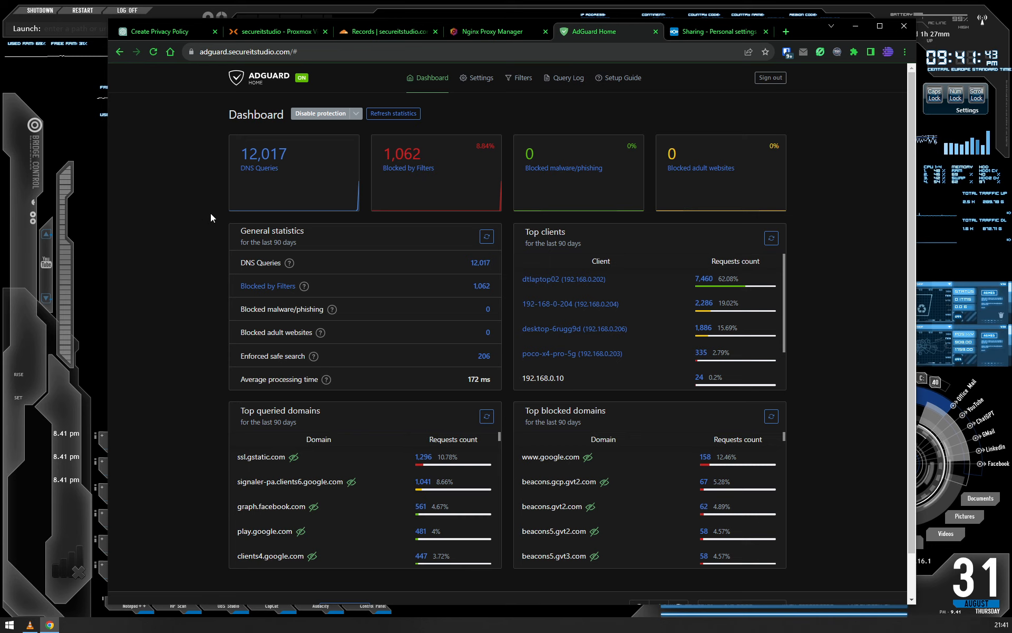
{"action": "left_click", "coordinate": [406, 172]}
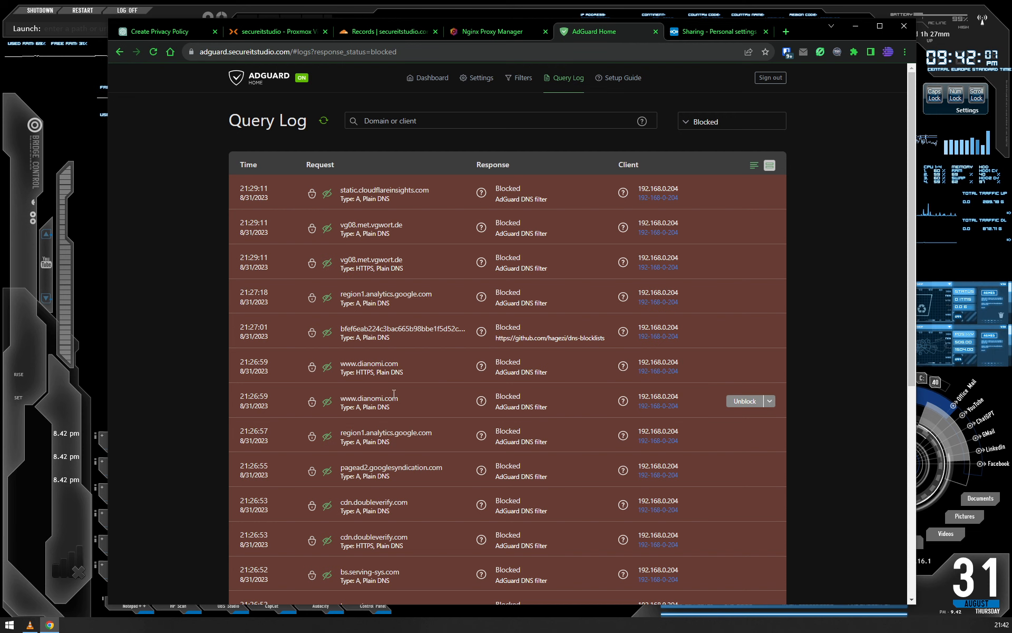
{"action": "scroll", "coordinate": [408, 464], "scroll_direction": "down", "scroll_amount": 6}
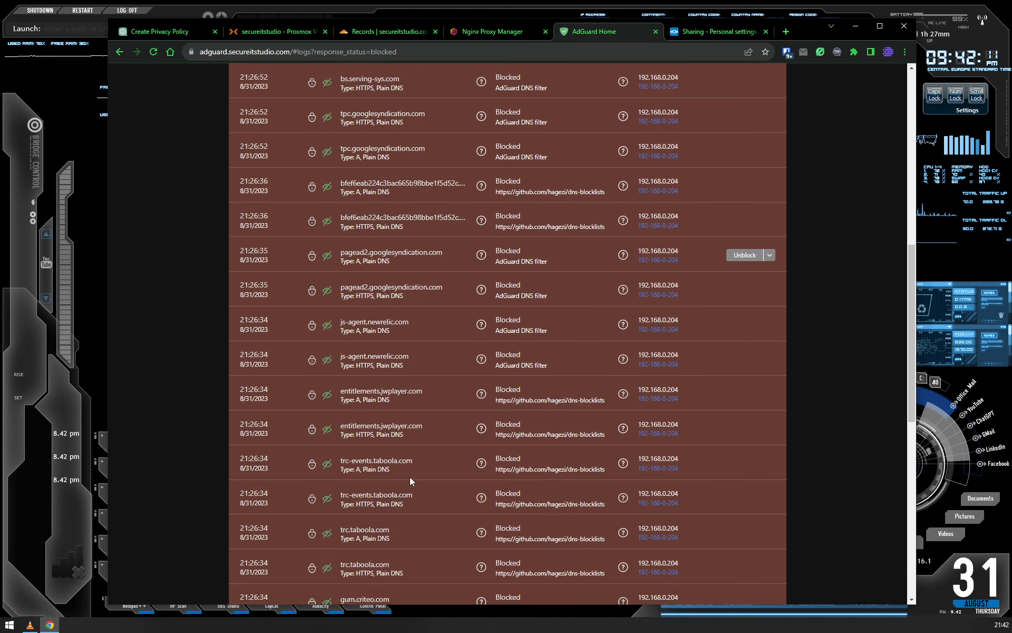
{"action": "scroll", "coordinate": [410, 477], "scroll_direction": "up", "scroll_amount": 6}
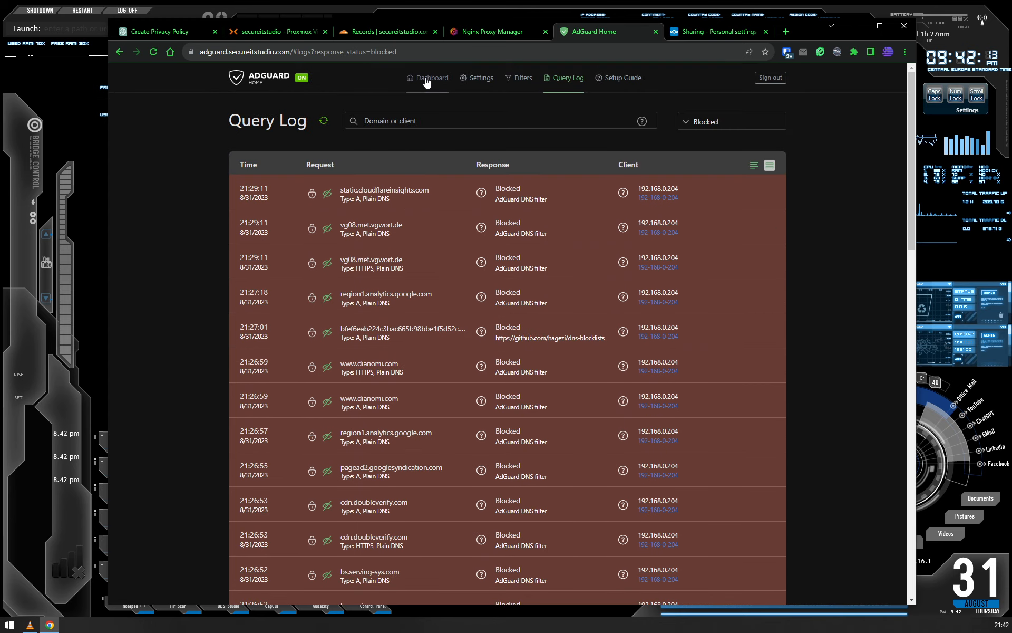
{"action": "left_click", "coordinate": [426, 79]}
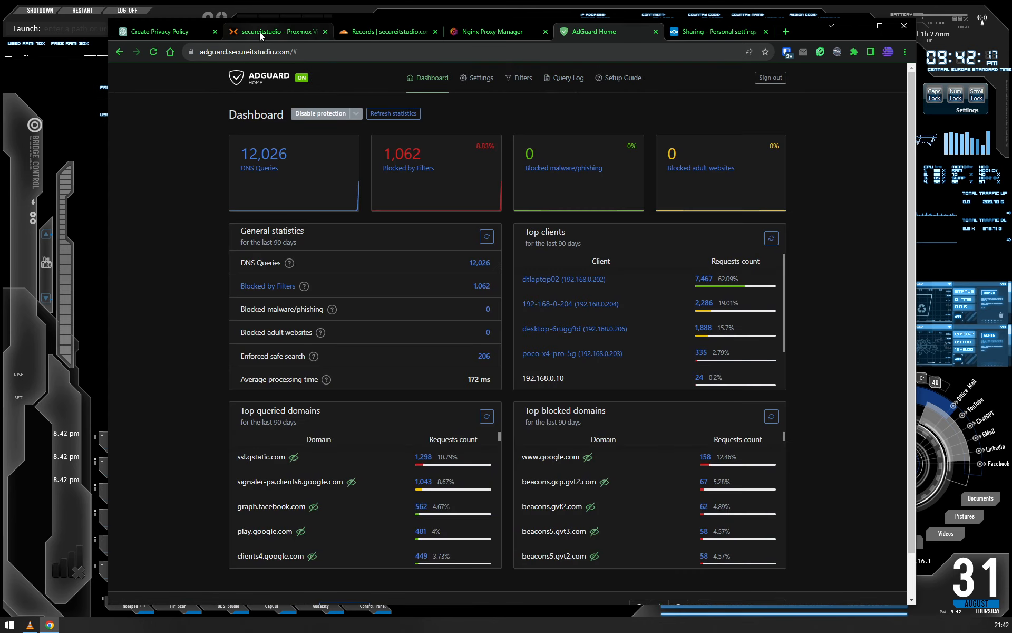
- View the adguard container in Proxmox, and open the bookmarked Proxmox VE Helper Scripts site in a new browser tab
{"action": "left_click", "coordinate": [260, 33]}
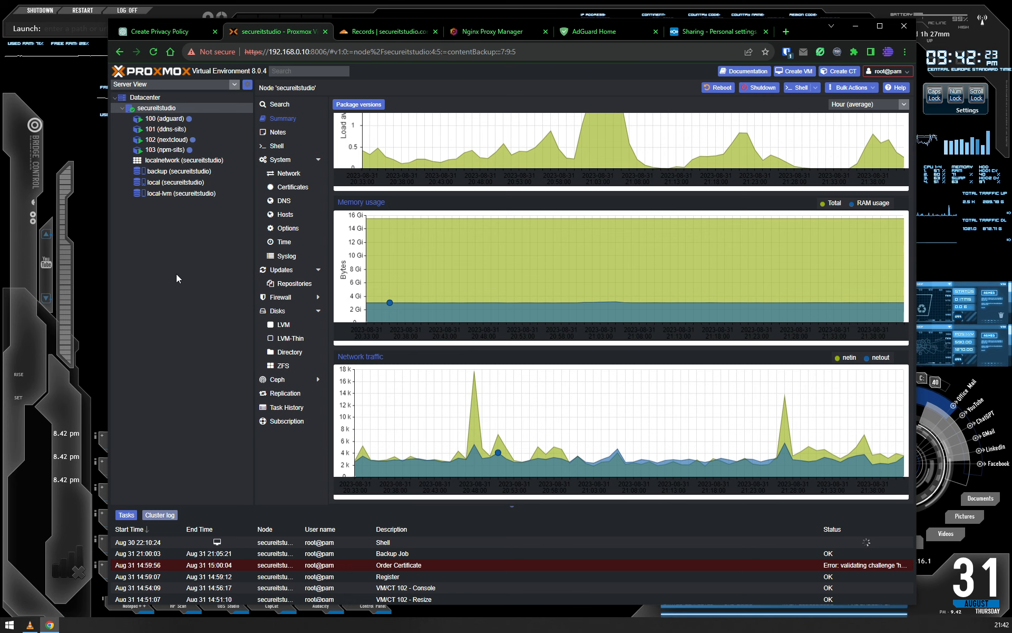
{"action": "left_click", "coordinate": [163, 121]}
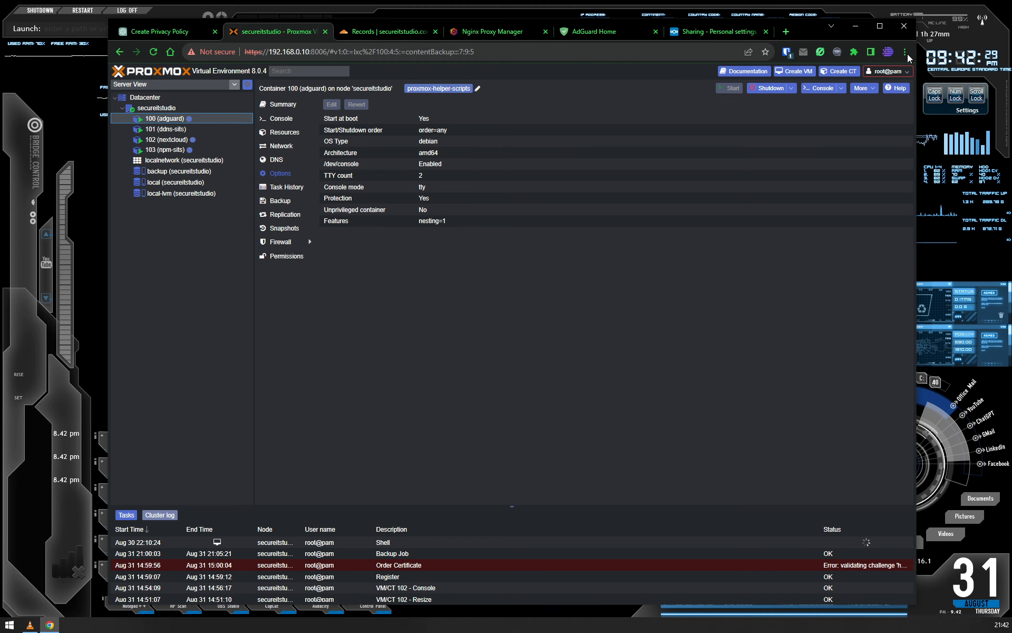
{"action": "left_click", "coordinate": [786, 32]}
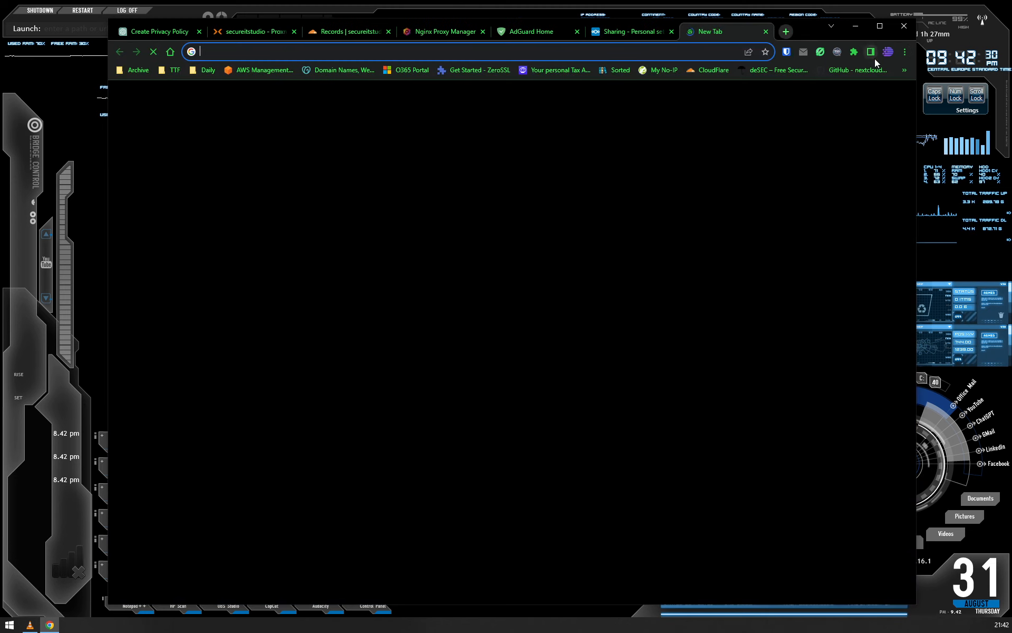
{"action": "left_click", "coordinate": [904, 70]}
{"action": "left_click", "coordinate": [737, 111]}
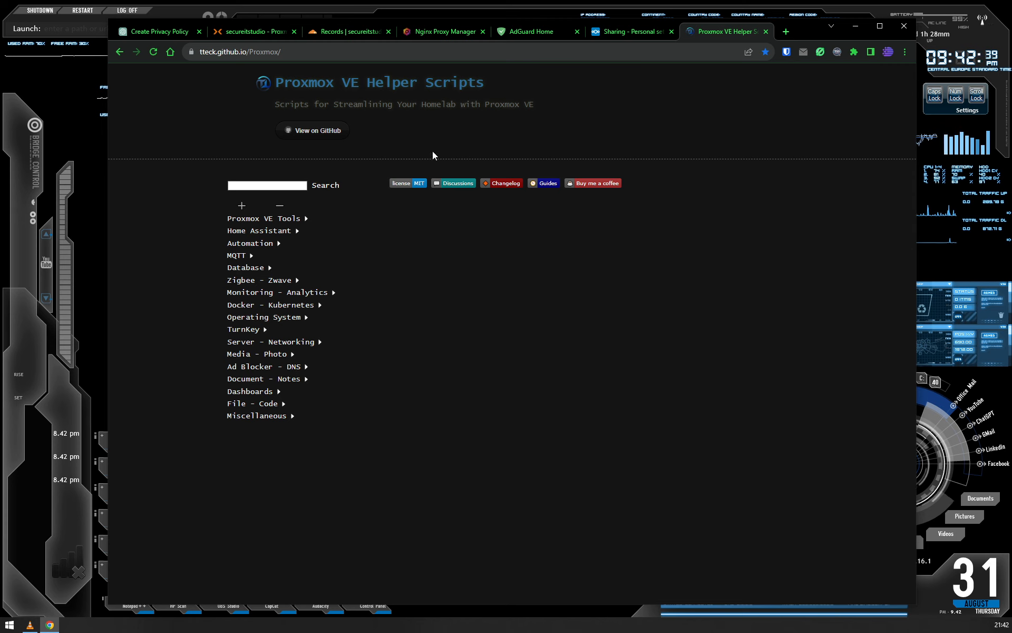
- Browse the scripts in the Proxmox VE Tools, Miscellaneous and Server - Networking categories, collapsing each one again
{"action": "left_click", "coordinate": [270, 219]}
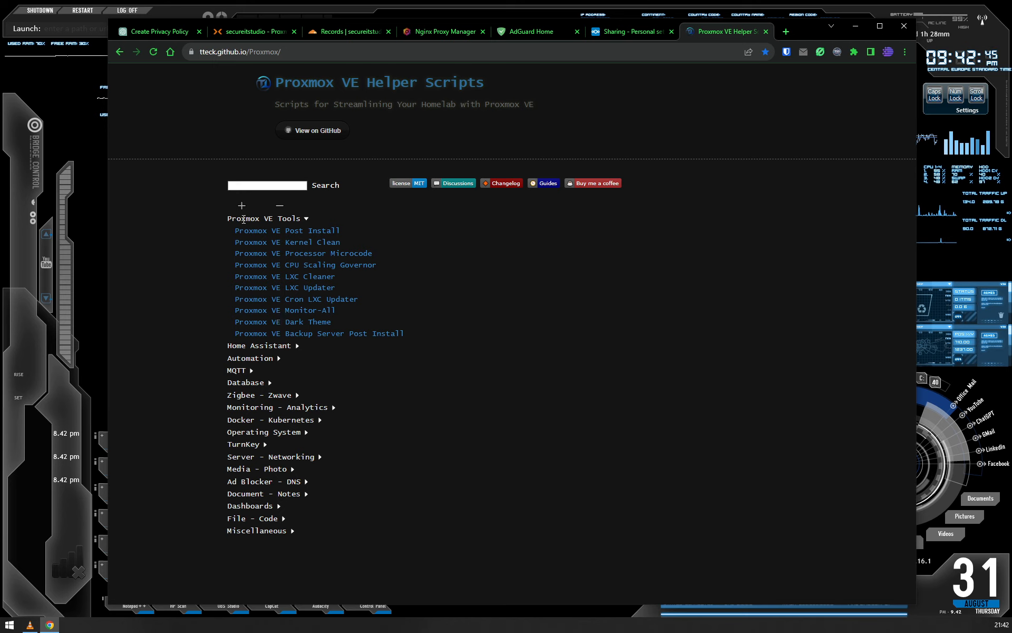
{"action": "left_click", "coordinate": [244, 220]}
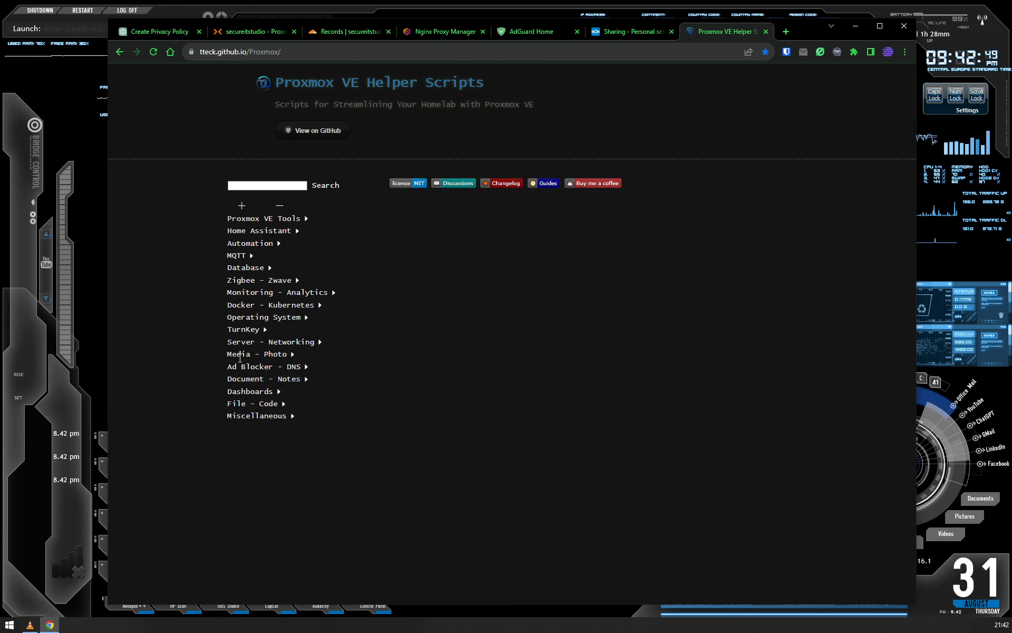
{"action": "left_click", "coordinate": [239, 421]}
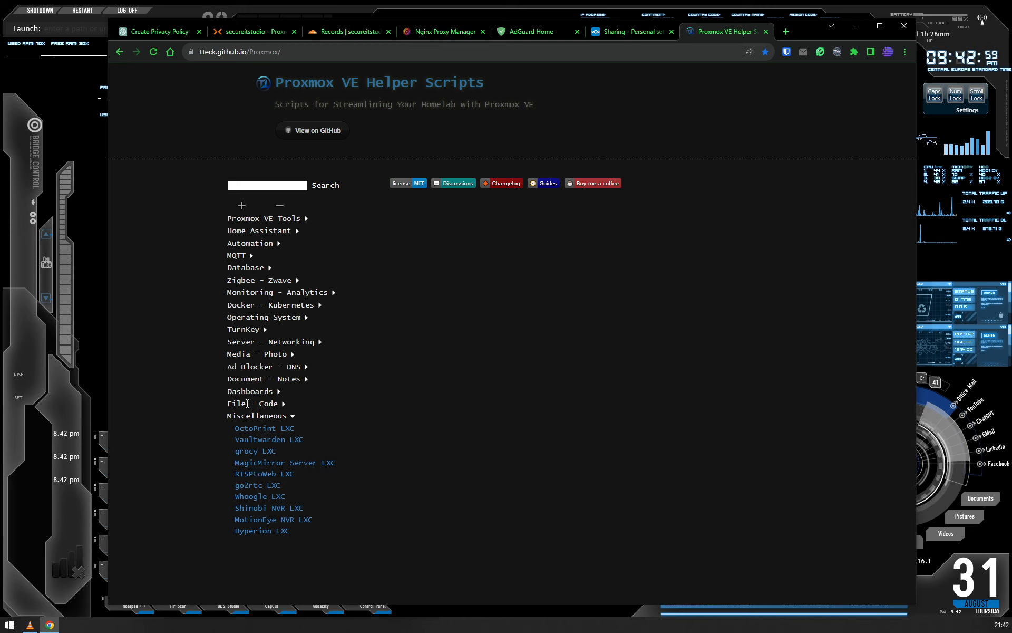
{"action": "left_click", "coordinate": [243, 416]}
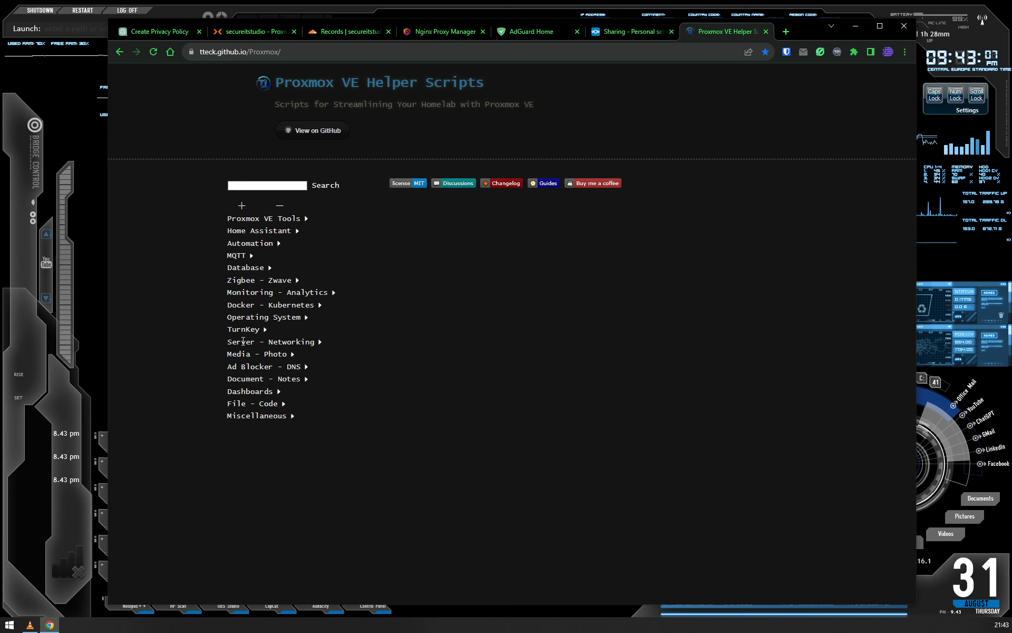
{"action": "left_click", "coordinate": [243, 341]}
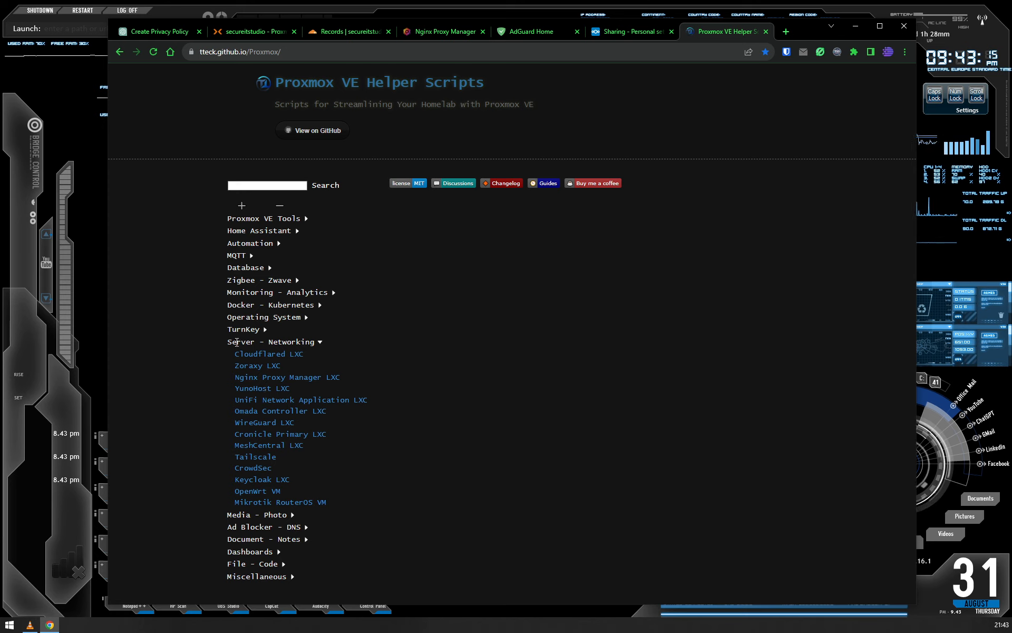
{"action": "left_click", "coordinate": [237, 343]}
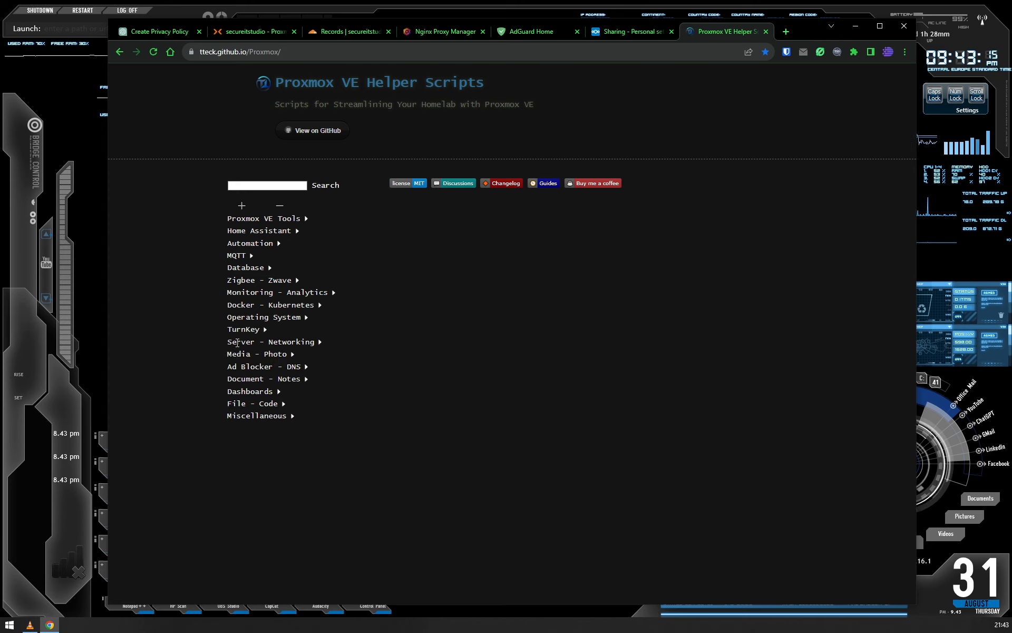
- Show the AdGuard Home LXC script from the Ad Blocker - DNS category and copy its installation command
{"action": "left_click", "coordinate": [256, 368]}
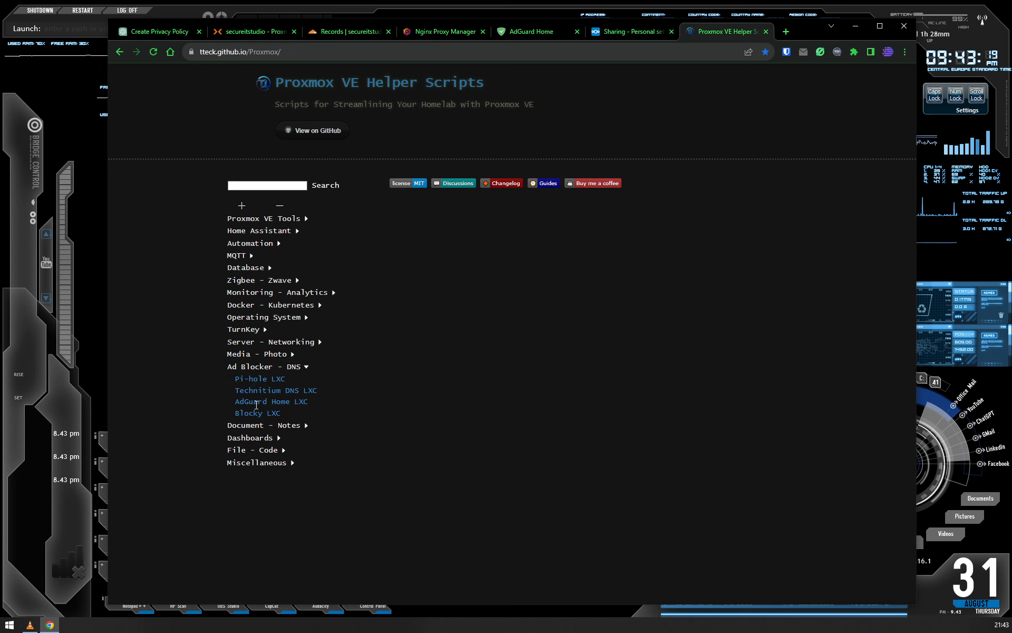
{"action": "left_click", "coordinate": [256, 403]}
{"action": "scroll", "coordinate": [199, 480], "scroll_direction": "down", "scroll_amount": 3}
{"action": "scroll", "coordinate": [204, 472], "scroll_direction": "down", "scroll_amount": 1}
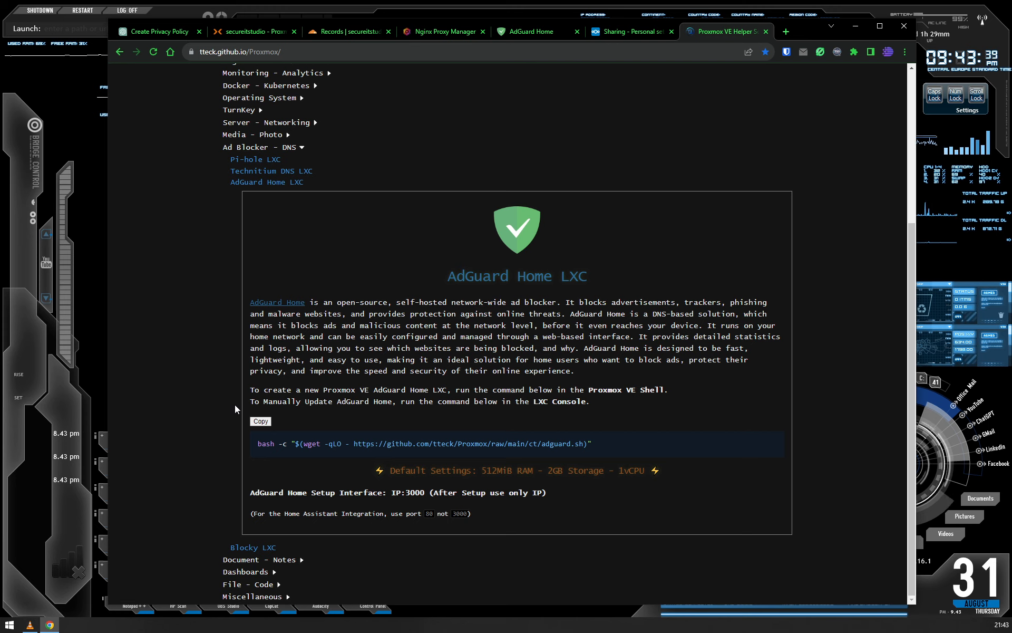
{"action": "left_click", "coordinate": [266, 422]}
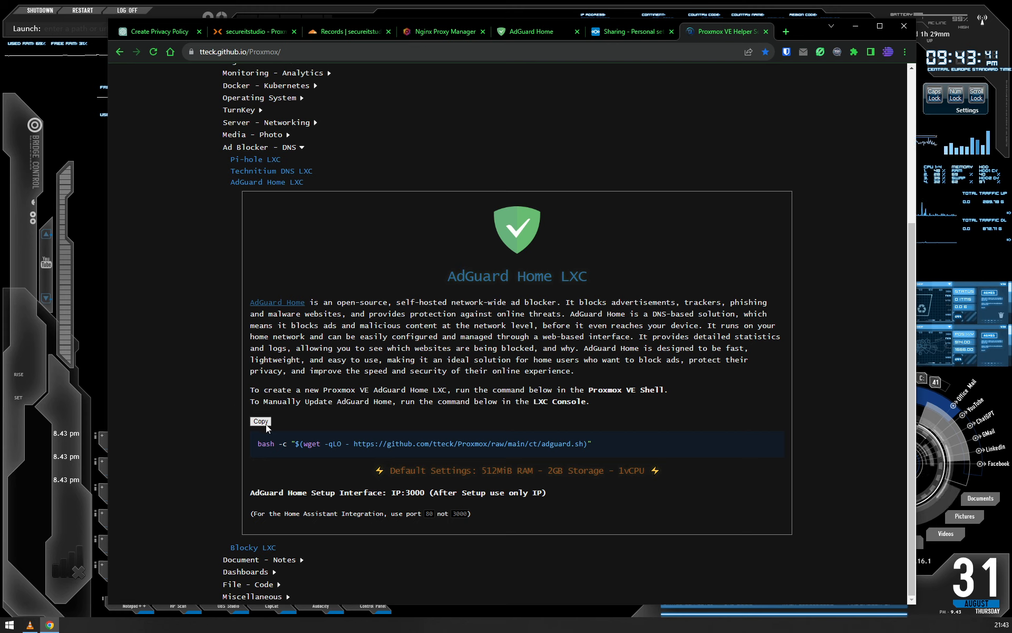
- Open the shell of the secureitstudio node in Proxmox and run the copied adguard.sh installation command there
{"action": "left_click", "coordinate": [238, 30]}
{"action": "left_click", "coordinate": [157, 110]}
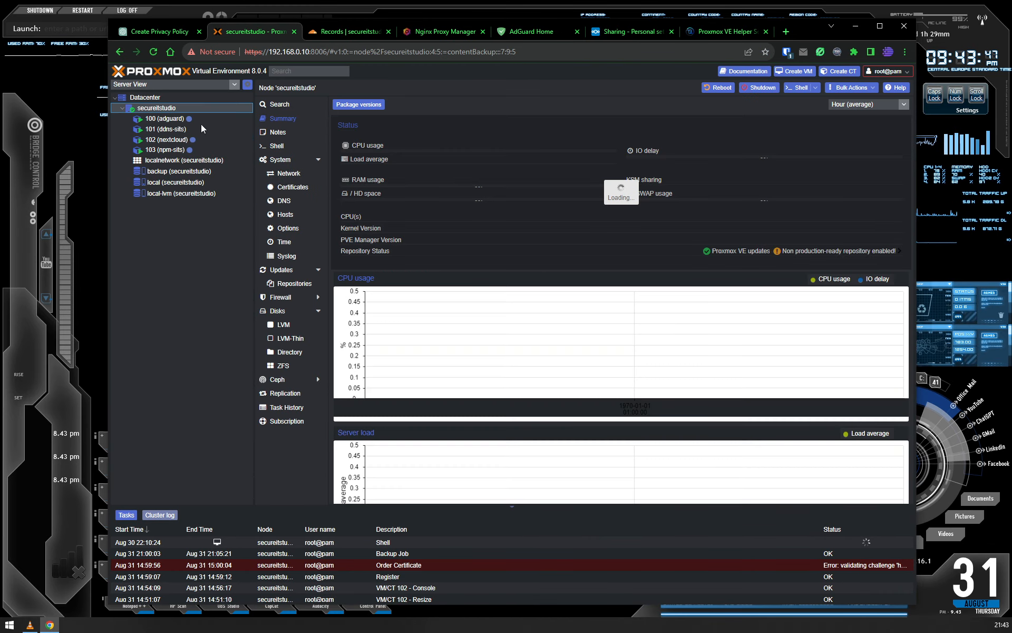
{"action": "left_click", "coordinate": [289, 146]}
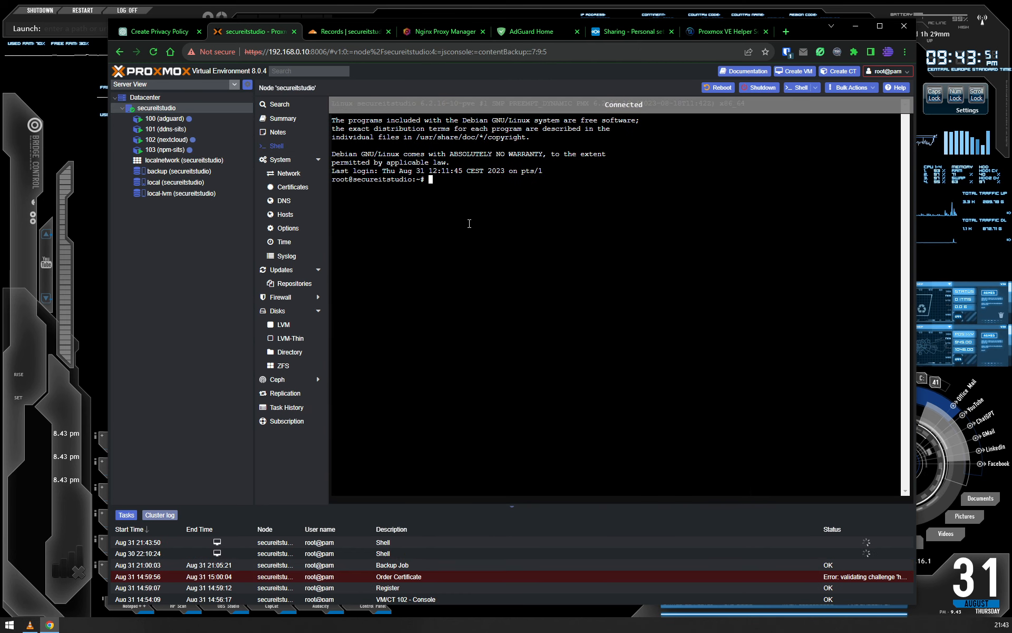
{"action": "right_click", "coordinate": [469, 224]}
{"action": "left_click", "coordinate": [494, 304]}
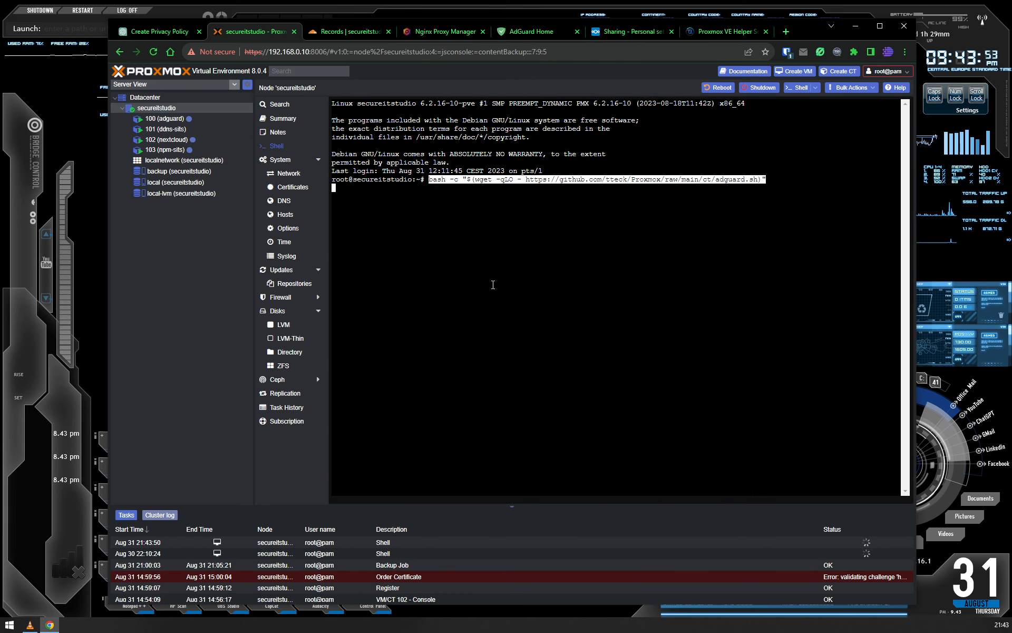
{"action": "key", "text": "Return"}
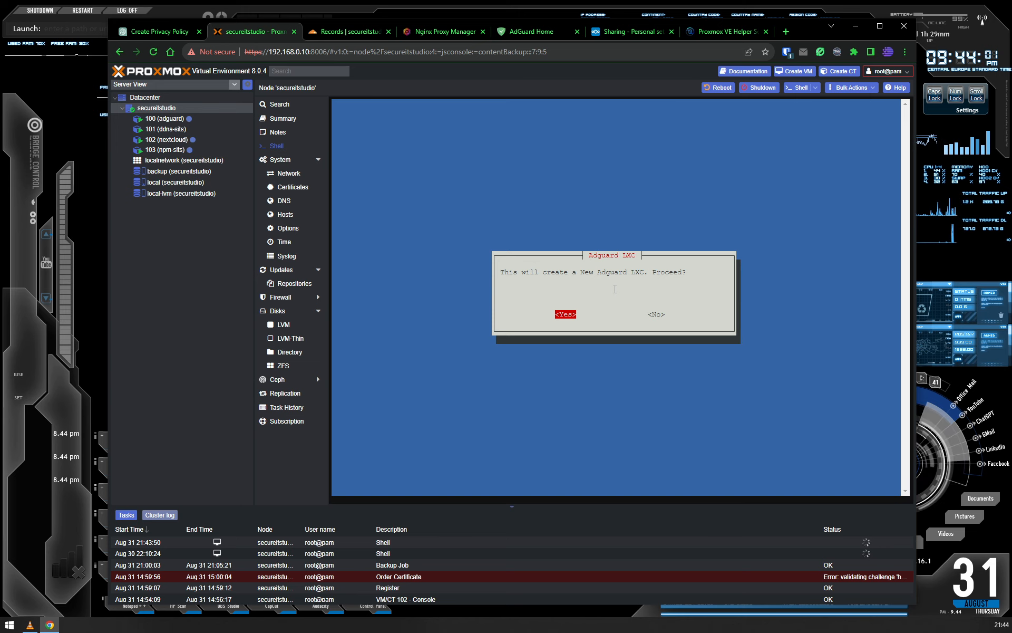
- Agree to create a new Adguard LXC with Advanced settings and accept the default distribution notice
{"action": "key", "text": "Return"}
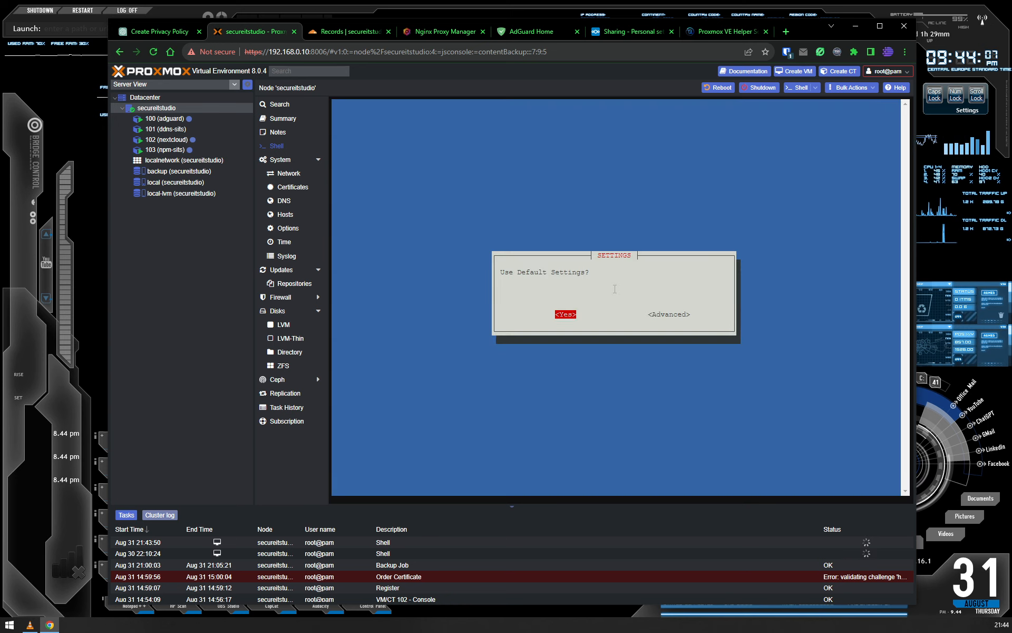
{"action": "key", "text": "Right"}
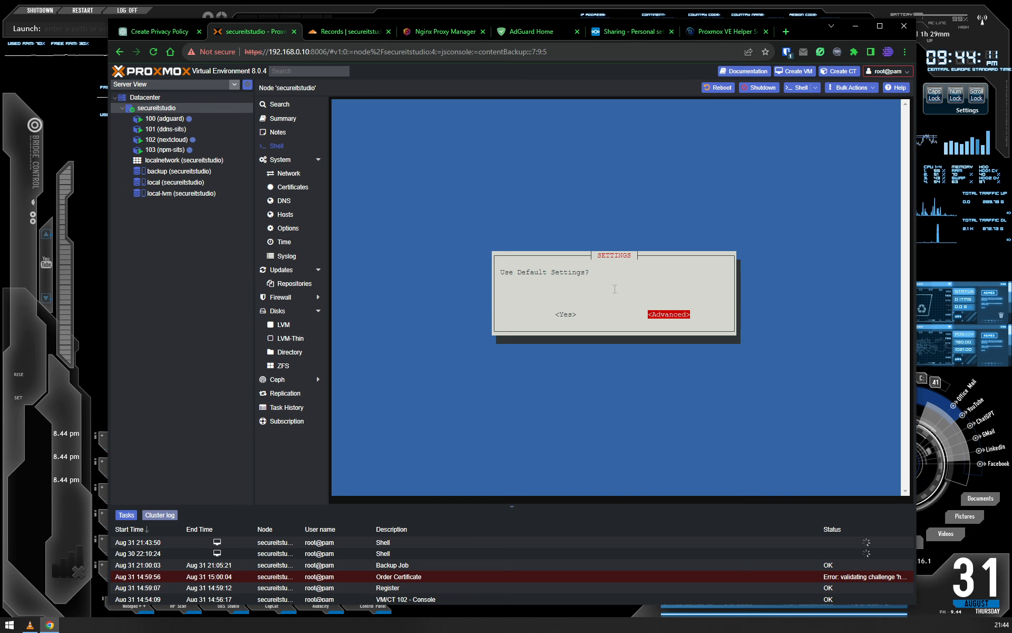
{"action": "key", "text": "Return"}
{"action": "key", "text": "Return"}
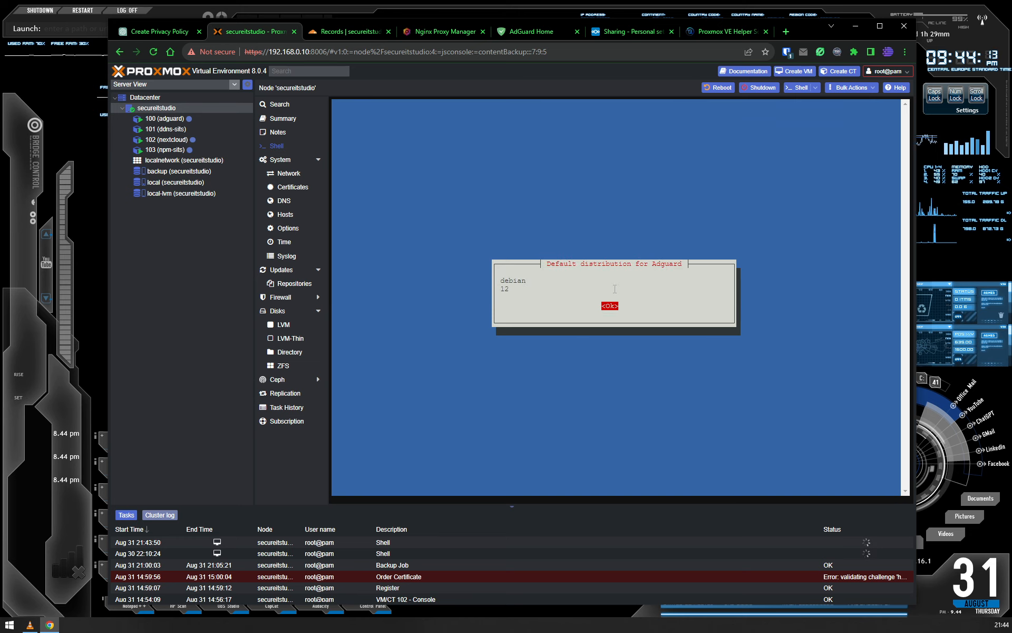
{"action": "key", "text": "Return"}
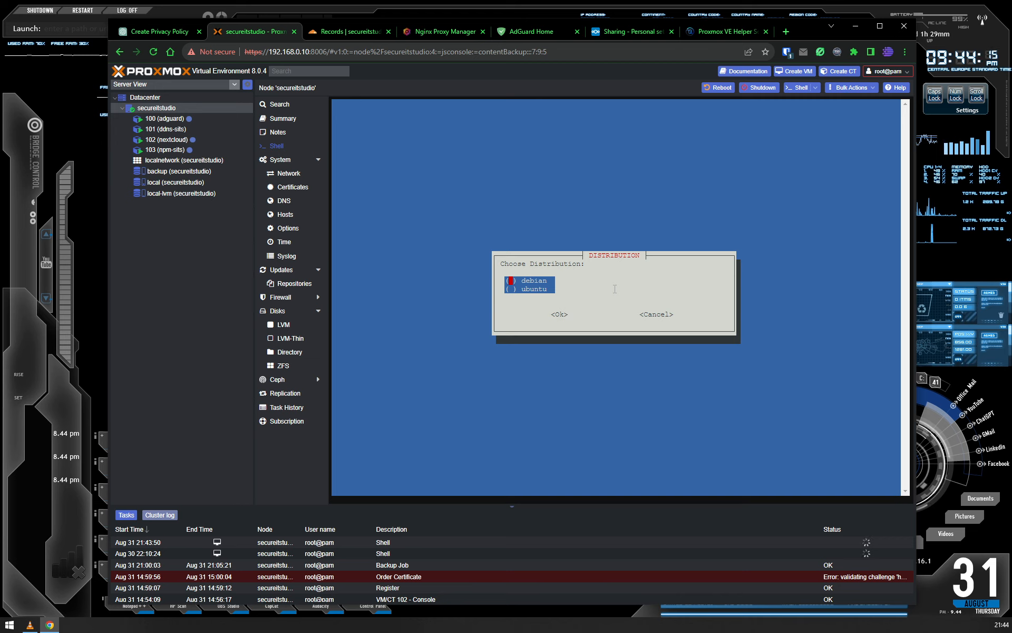
- Choose debian as the container's distribution and 11 Bullseye as its version
{"action": "key", "text": "space"}
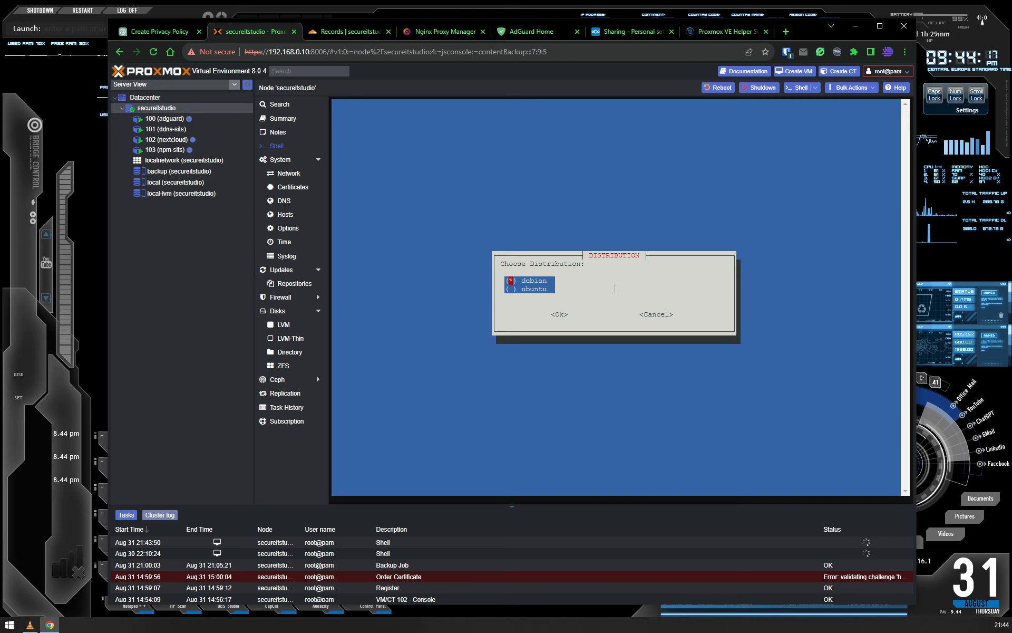
{"action": "key", "text": "Tab"}
{"action": "key", "text": "Return"}
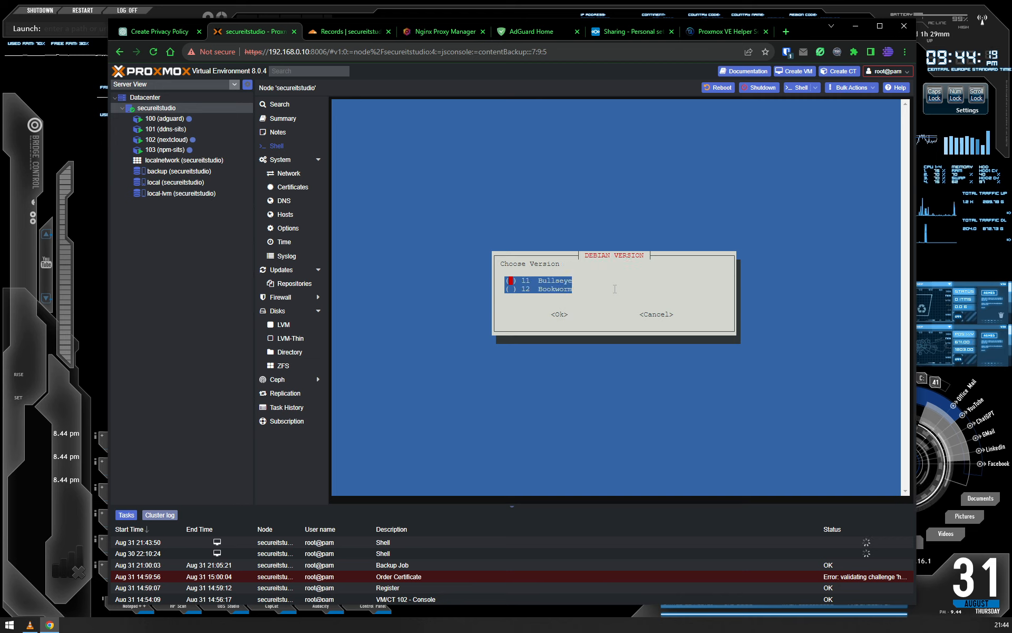
{"action": "key", "text": "space"}
{"action": "key", "text": "Tab"}
{"action": "key", "text": "Return"}
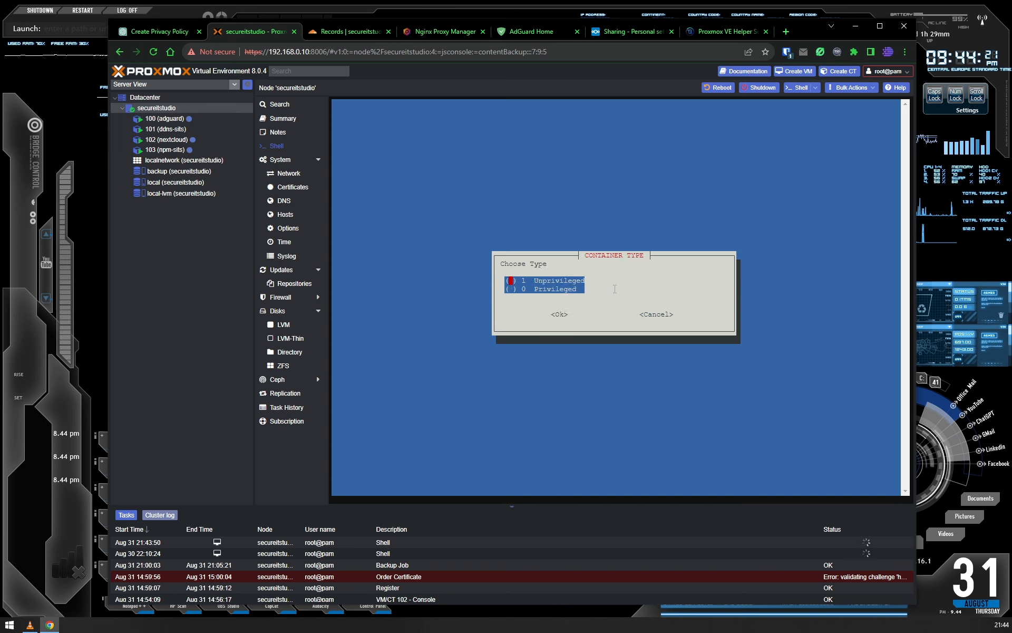
- Set the container type to Privileged and confirm it
{"action": "key", "text": "Down"}
{"action": "key", "text": "space"}
{"action": "key", "text": "Tab"}
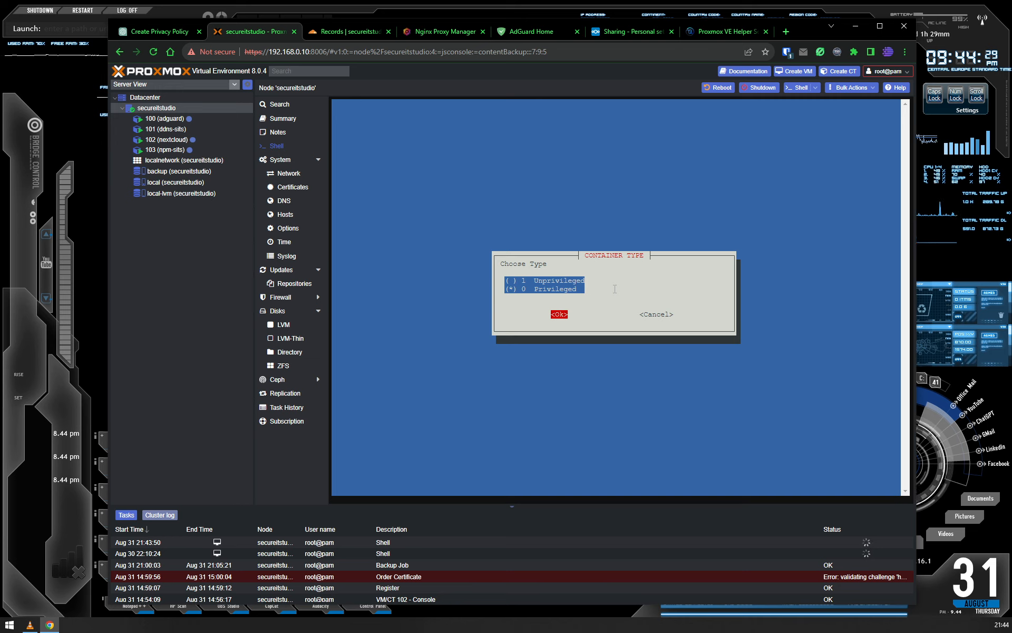
{"action": "key", "text": "Return"}
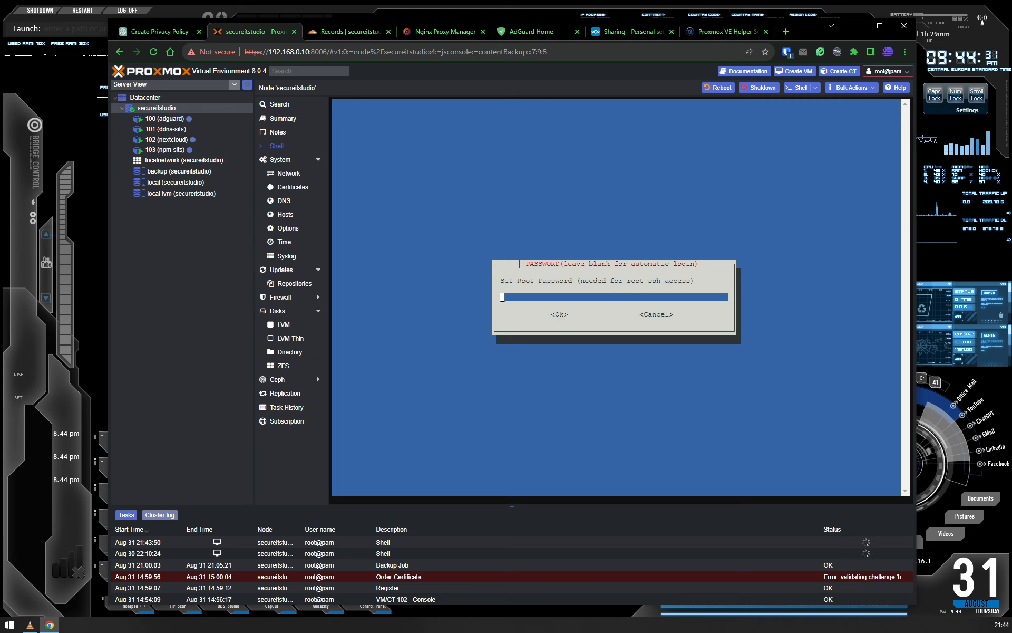
- Enter the root password for the container and confirm it
{"action": "type", "text": "**"}
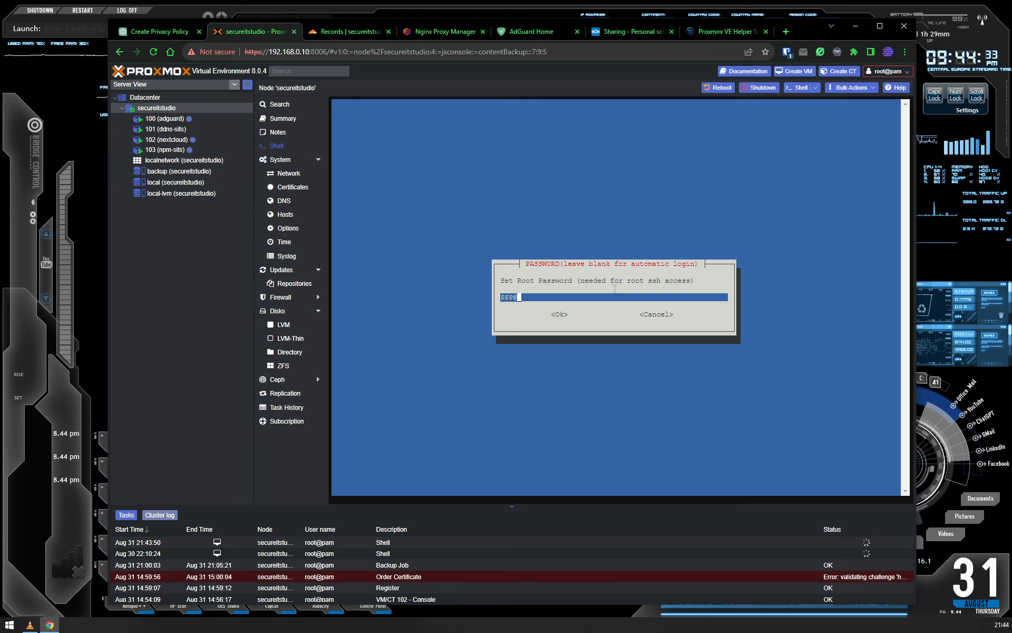
{"action": "key", "text": "BackSpace"}
{"action": "key", "text": "BackSpace"}
{"action": "key", "text": "BackSpace"}
{"action": "key", "text": "BackSpace"}
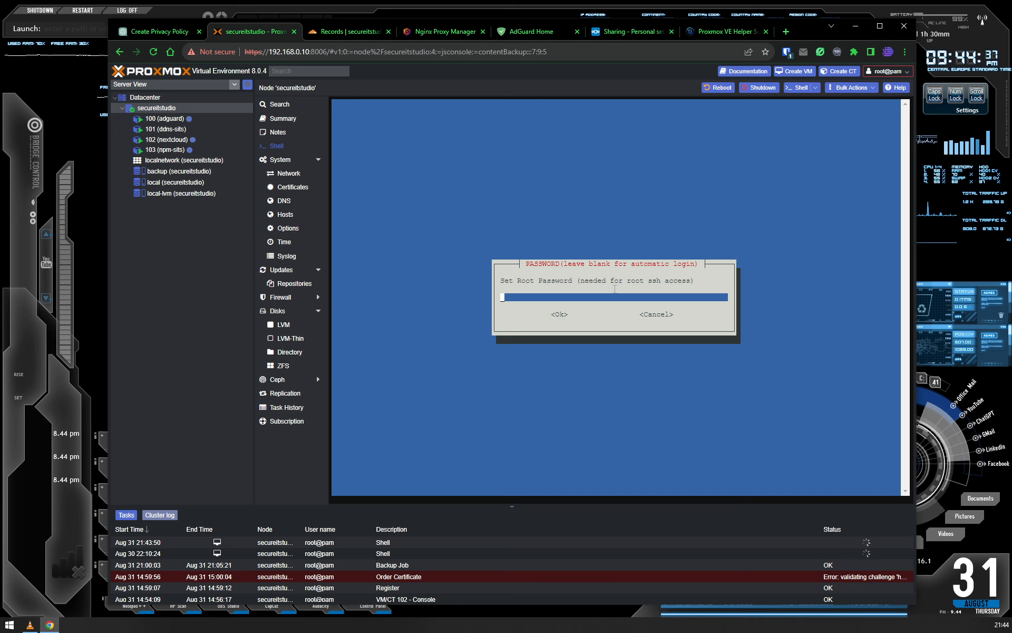
{"action": "type", "text": "@ssw0rd"}
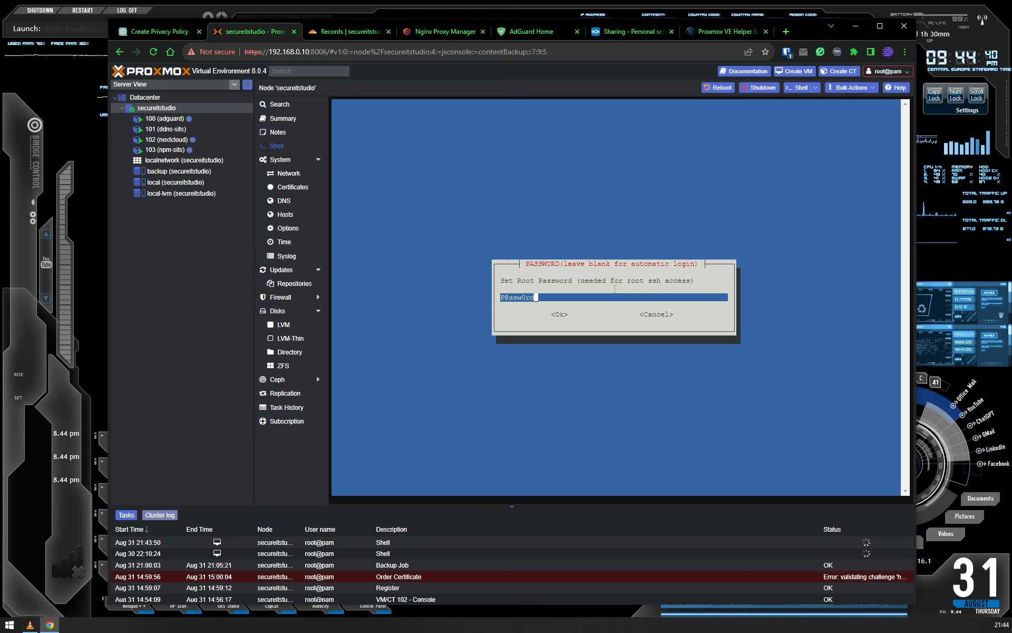
{"action": "key", "text": "Tab"}
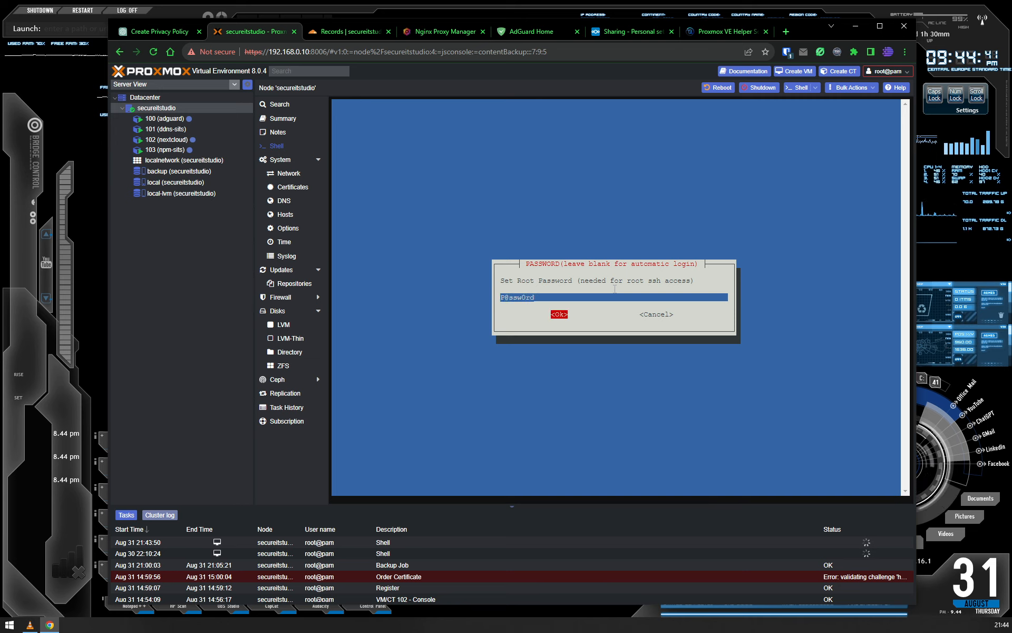
{"action": "key", "text": "Return"}
- Accept the proposed container ID 104 and the hostname adguard
{"action": "key", "text": "Tab"}
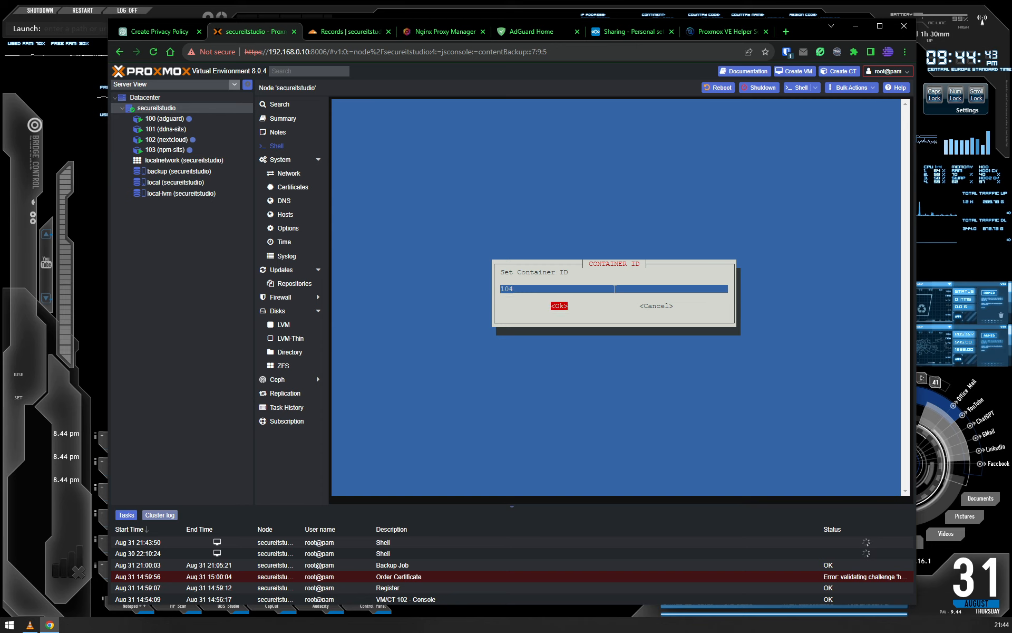
{"action": "key", "text": "Return"}
{"action": "key", "text": "Tab"}
{"action": "key", "text": "Return"}
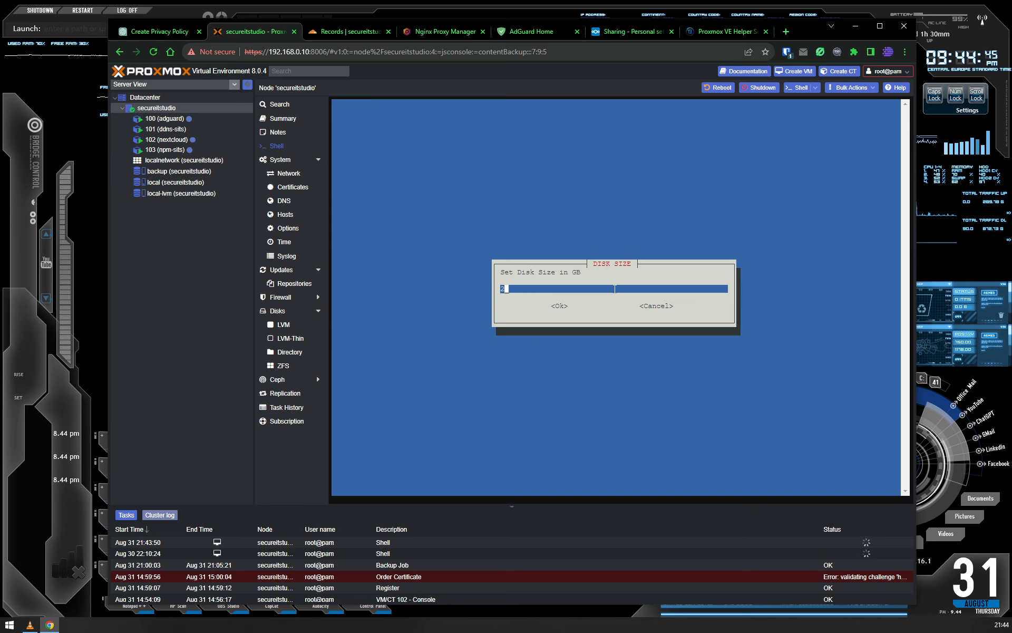
- Accept the container resources of 2 GB disk size, 1 CPU core and 512 MiB RAM
{"action": "key", "text": "Tab"}
{"action": "key", "text": "Return"}
{"action": "key", "text": "Tab"}
{"action": "key", "text": "Return"}
{"action": "key", "text": "Tab"}
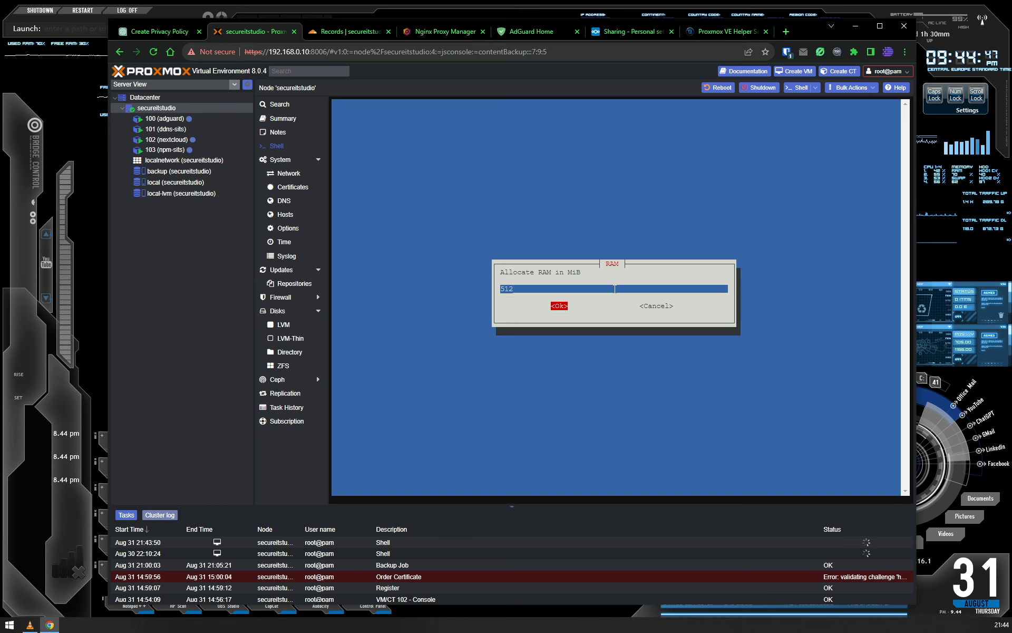
{"action": "key", "text": "Return"}
- Keep the vmbr0 bridge and set the static IPv4 address to 192.168.0.14/24 with gateway 192.168.0.1
{"action": "key", "text": "Tab"}
{"action": "key", "text": "Return"}
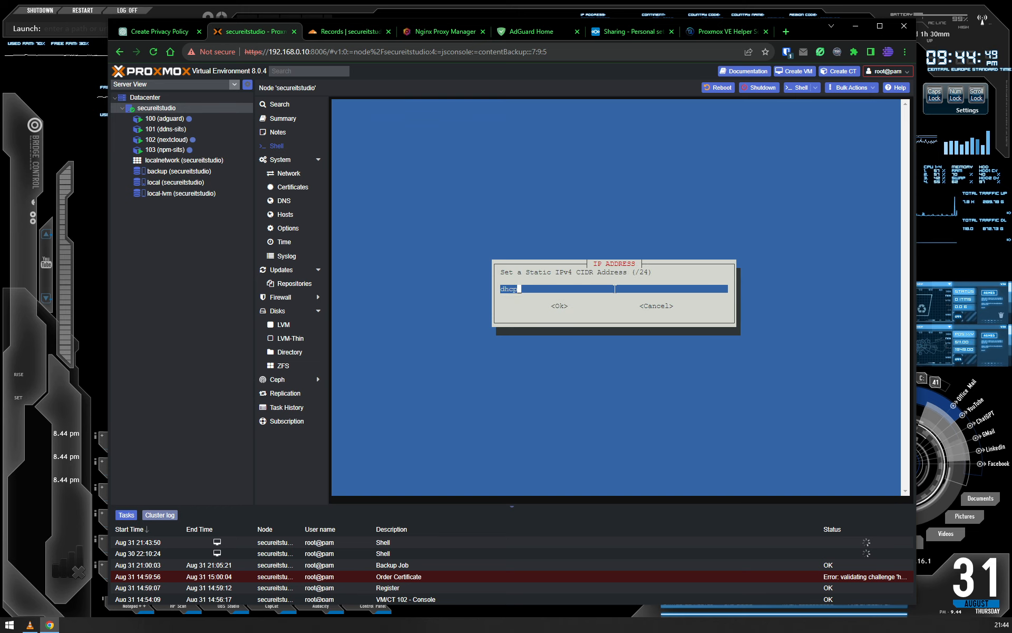
{"action": "key", "text": "BackSpace"}
{"action": "key", "text": "BackSpace"}
{"action": "key", "text": "BackSpace"}
{"action": "key", "text": "BackSpace"}
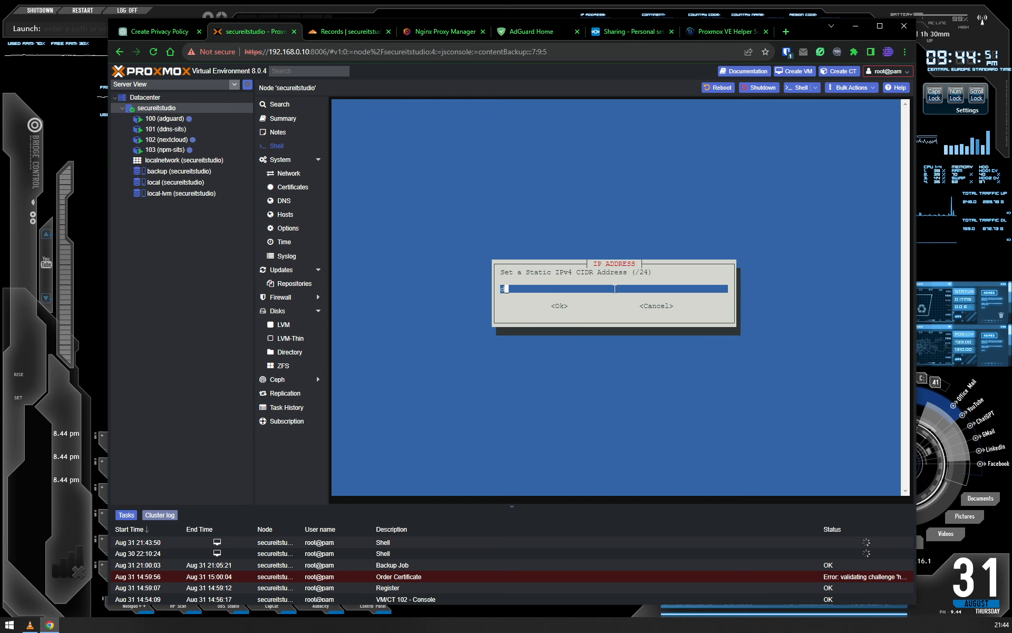
{"action": "type", "text": "192.168.0."}
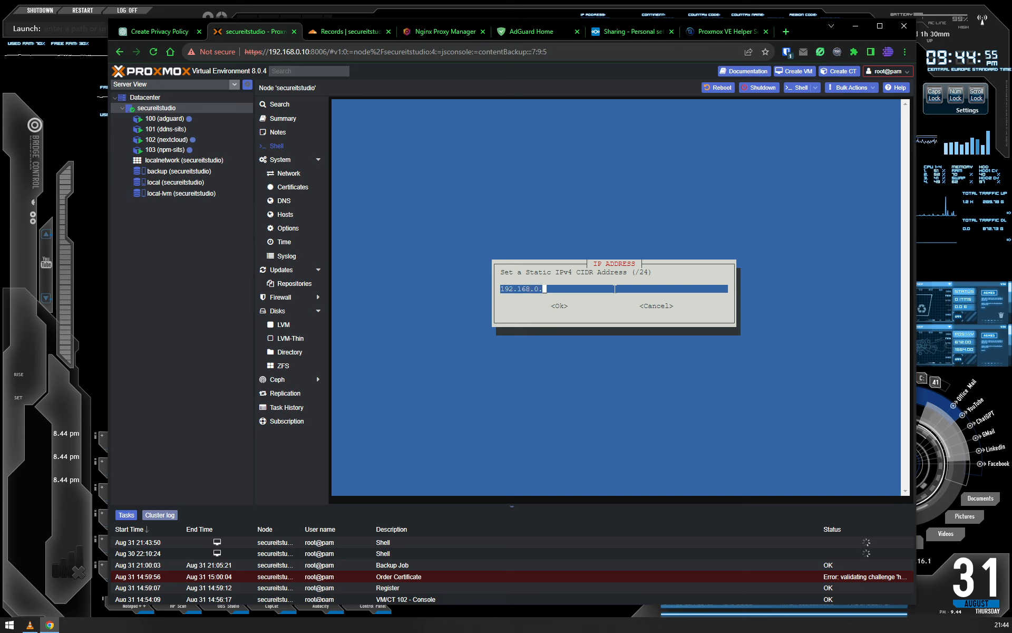
{"action": "type", "text": "14/24"}
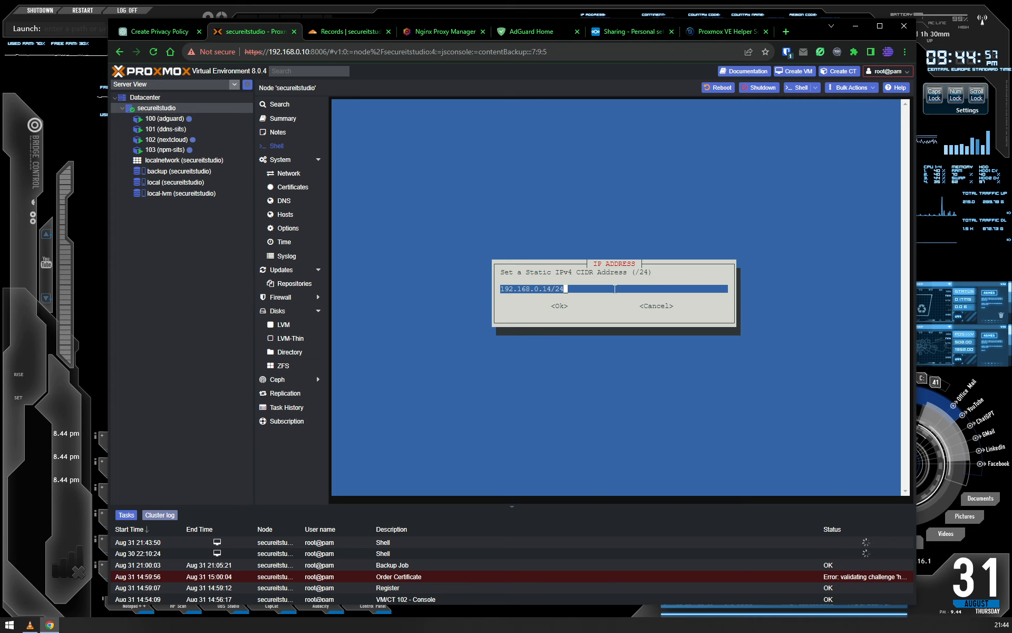
{"action": "key", "text": "Tab"}
{"action": "key", "text": "Return"}
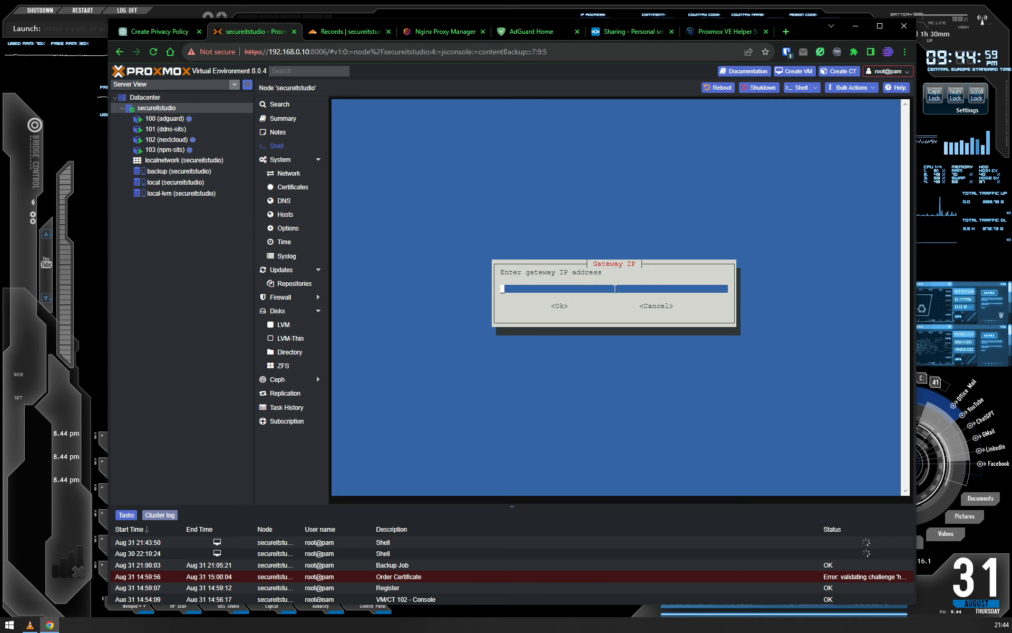
{"action": "type", "text": "192.168.0.1"}
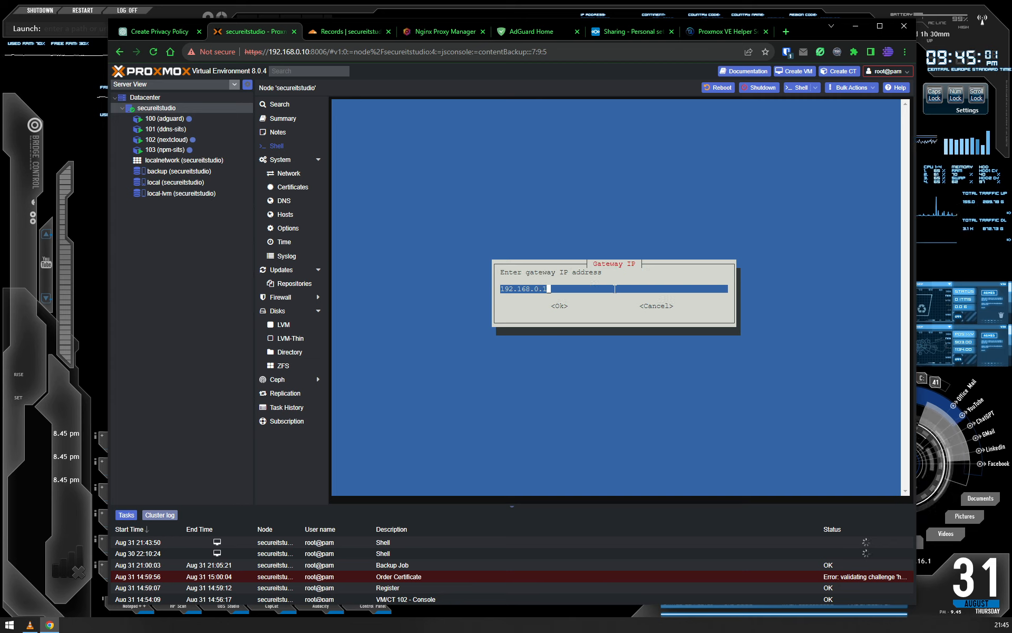
{"action": "key", "text": "Return"}
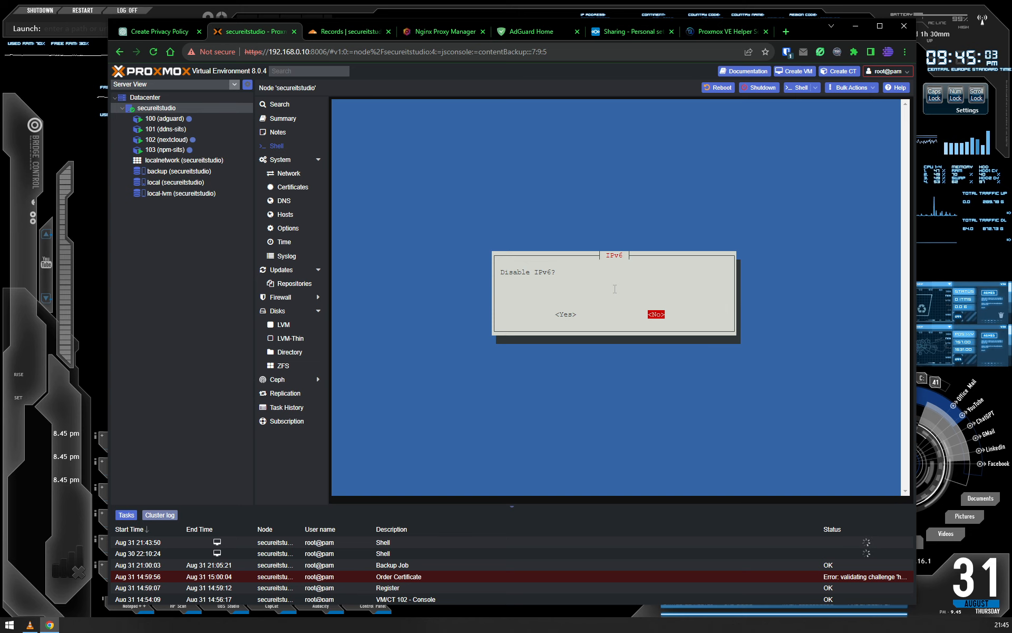
- Leave IPv6 enabled and keep the default MTU size, DNS, MAC address and VLAN settings
{"action": "key", "text": "Return"}
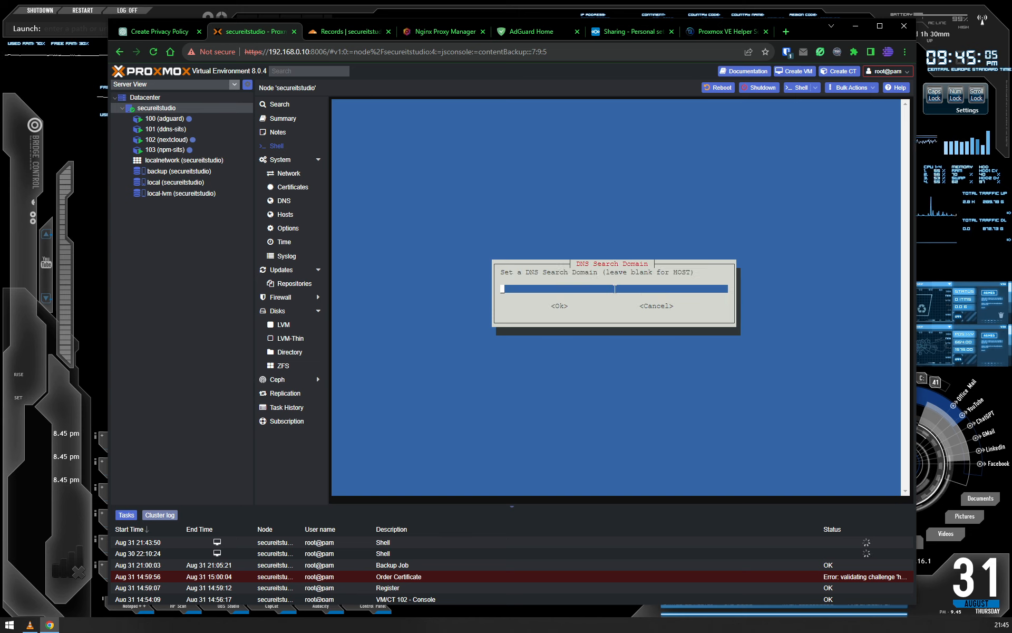
{"action": "key", "text": "Return"}
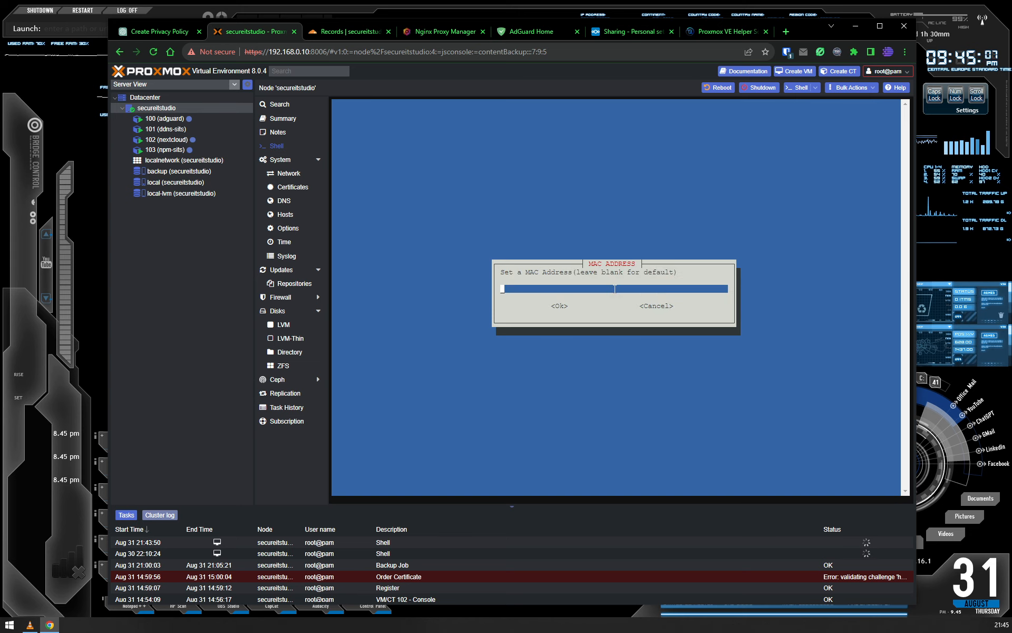
{"action": "key", "text": "Tab"}
{"action": "key", "text": "Return"}
{"action": "key", "text": "Tab"}
{"action": "key", "text": "Return"}
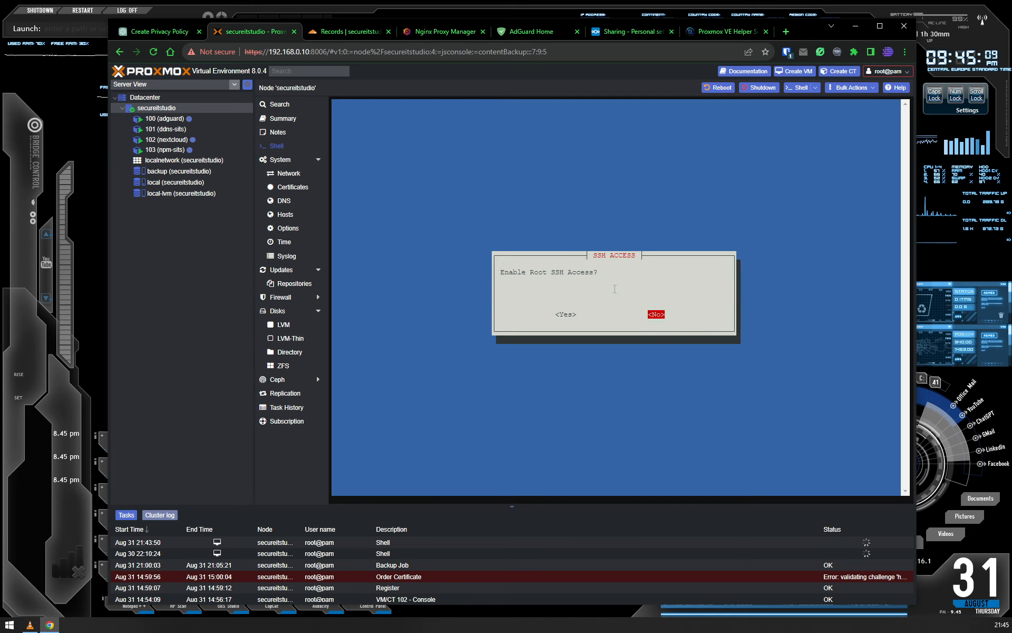
- Decline root SSH access and verbose mode, and confirm creating the Adguard LXC
{"action": "key", "text": "Return"}
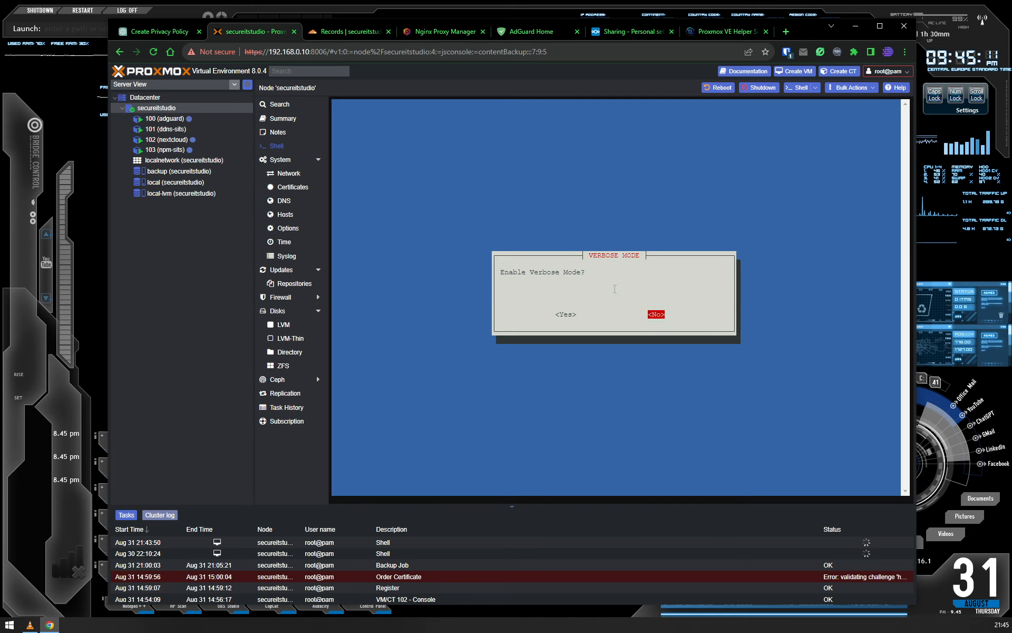
{"action": "key", "text": "Return"}
{"action": "key", "text": "Return"}
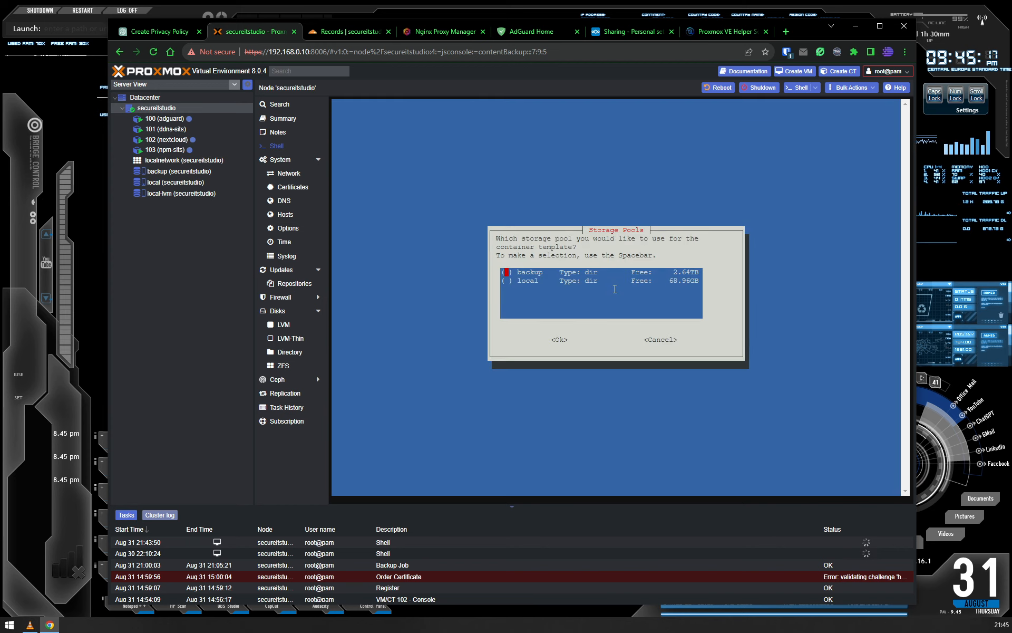
- Select local as the storage pool for the container template and local-lvm for the container
{"action": "key", "text": "Down"}
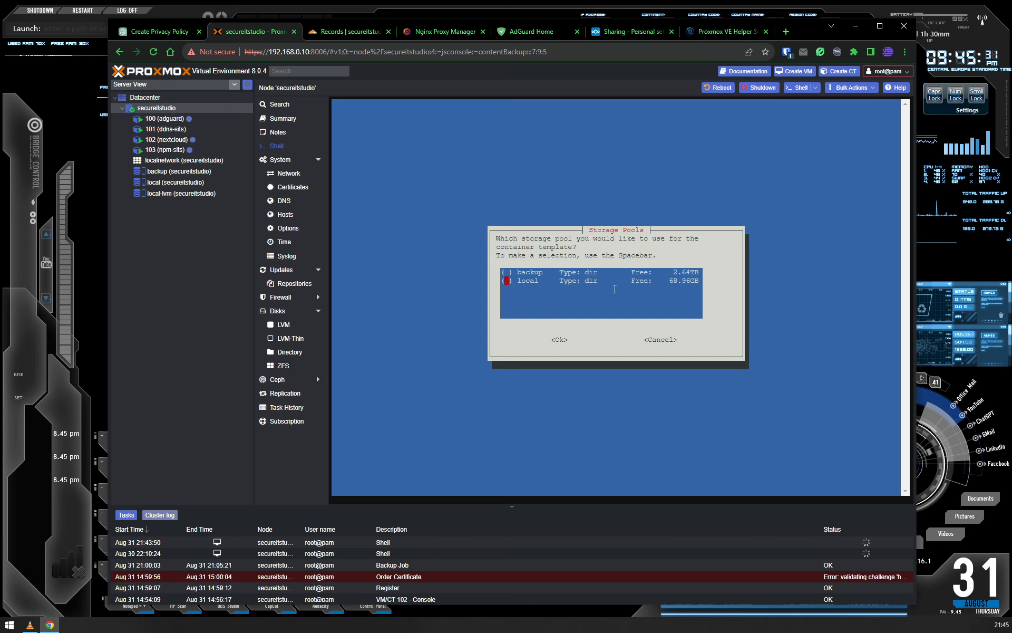
{"action": "key", "text": "Tab"}
{"action": "key", "text": "Return"}
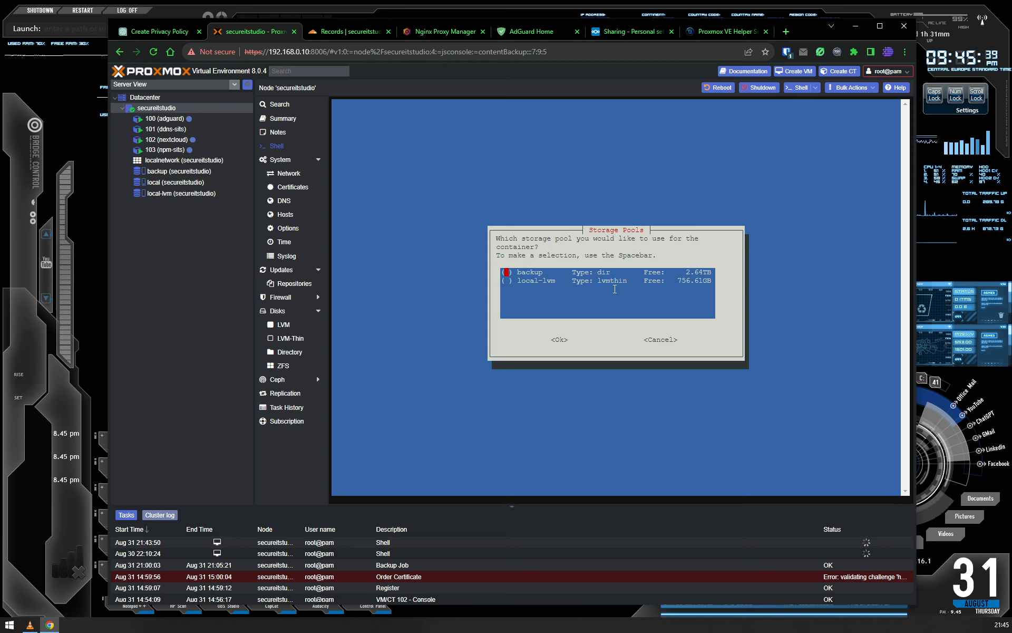
{"action": "key", "text": "Down"}
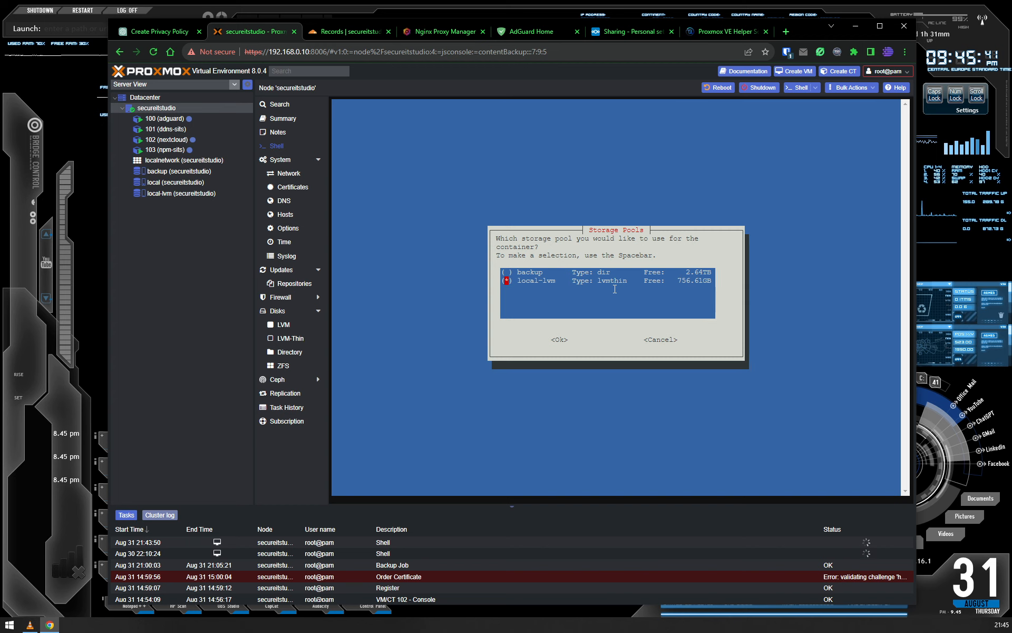
{"action": "key", "text": "Tab"}
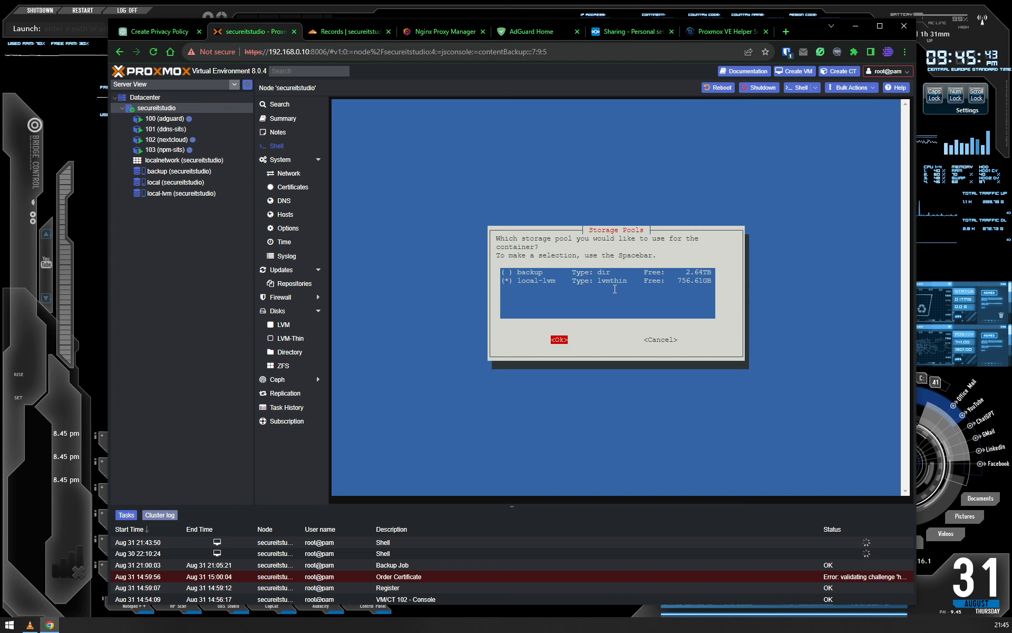
{"action": "key", "text": "Return"}
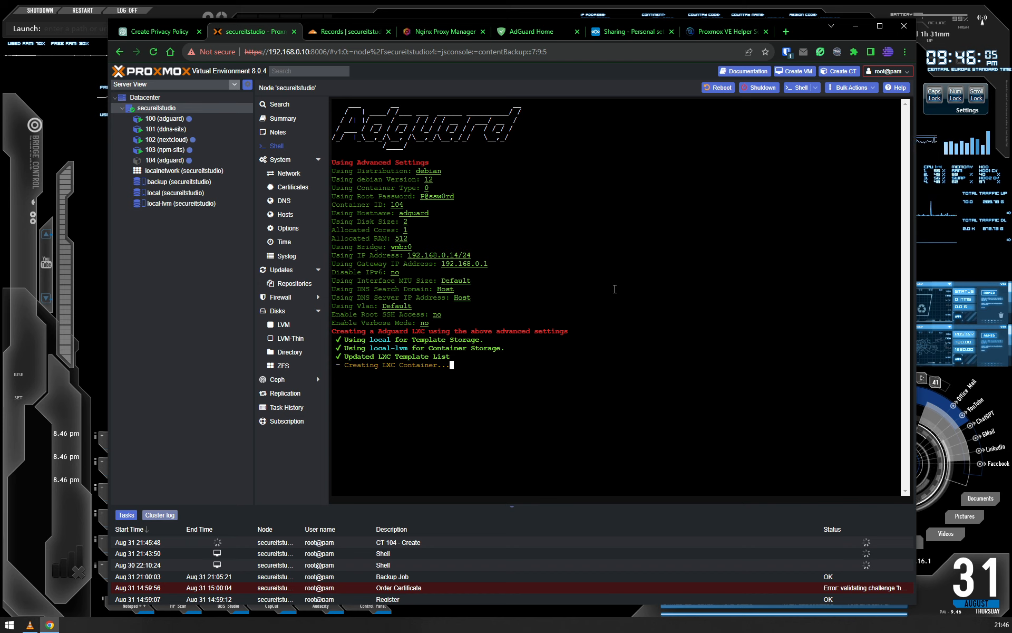
- Look up the web address of the Proxmox VE Helper Scripts page and return to the Proxmox shell
{"action": "left_click", "coordinate": [729, 33]}
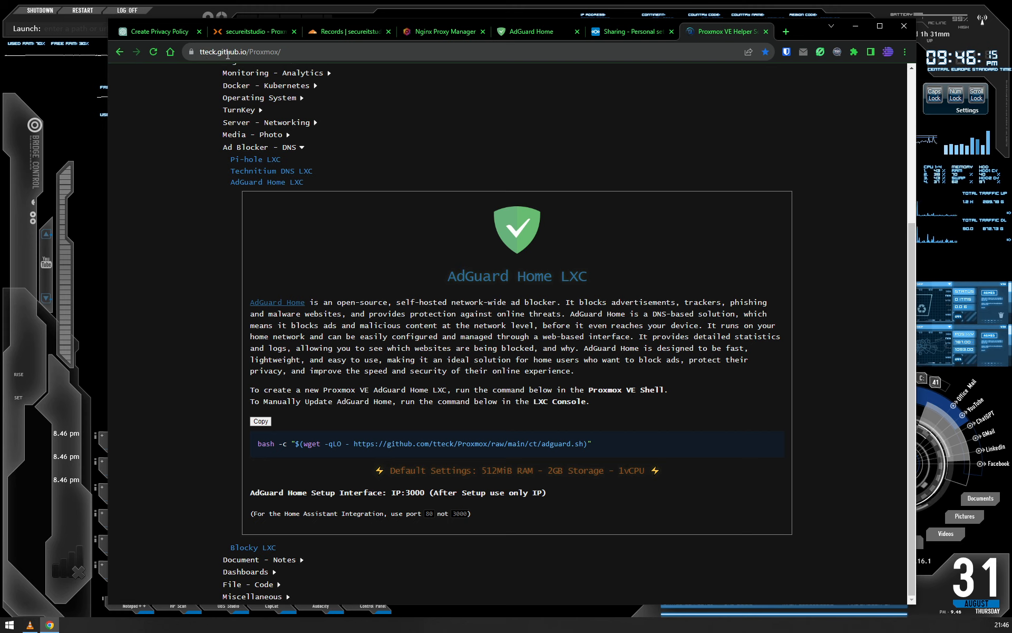
{"action": "left_click", "coordinate": [305, 51]}
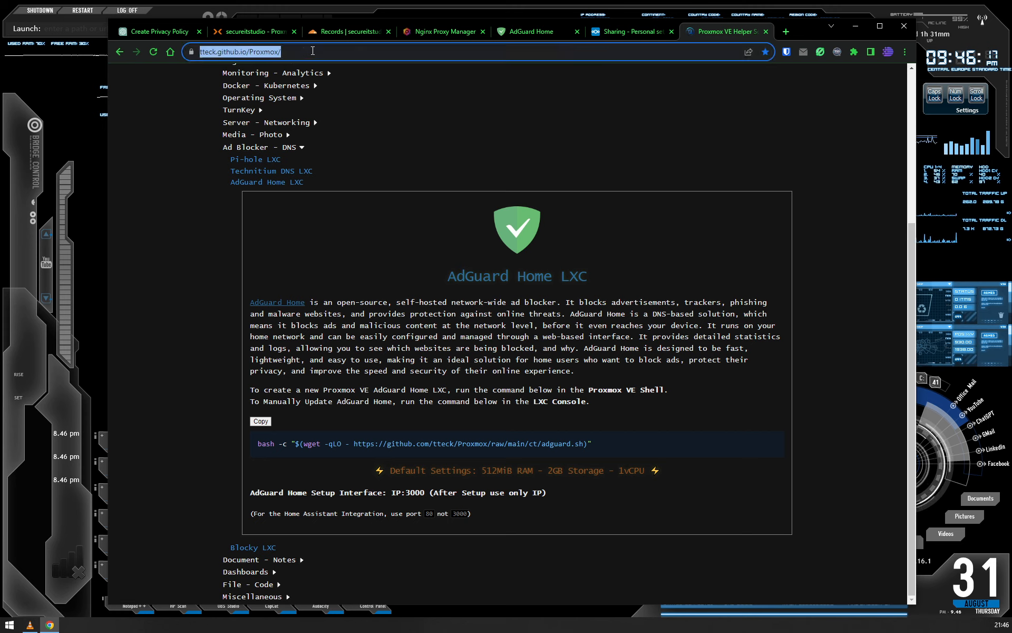
{"action": "left_click", "coordinate": [304, 51]}
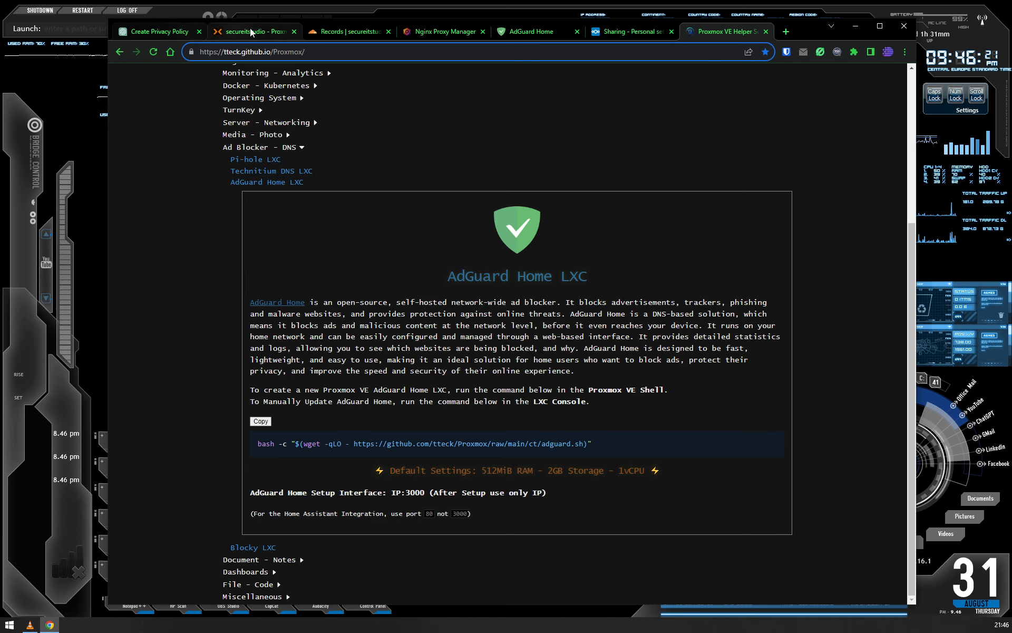
{"action": "left_click", "coordinate": [269, 33]}
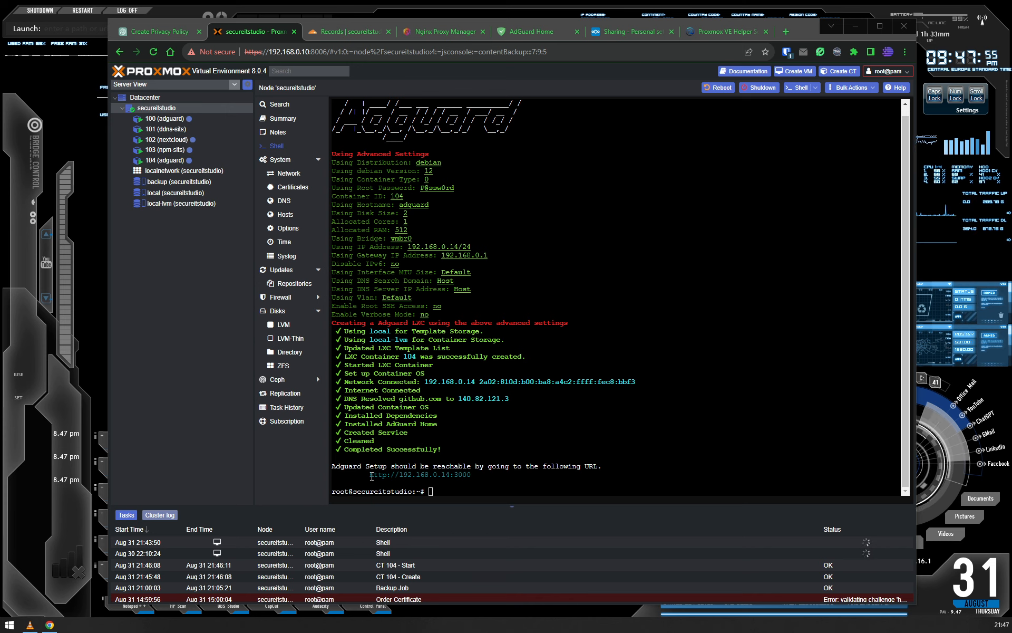
{"action": "left_click_drag", "start_coordinate": [370, 474], "coordinate": [471, 475]}
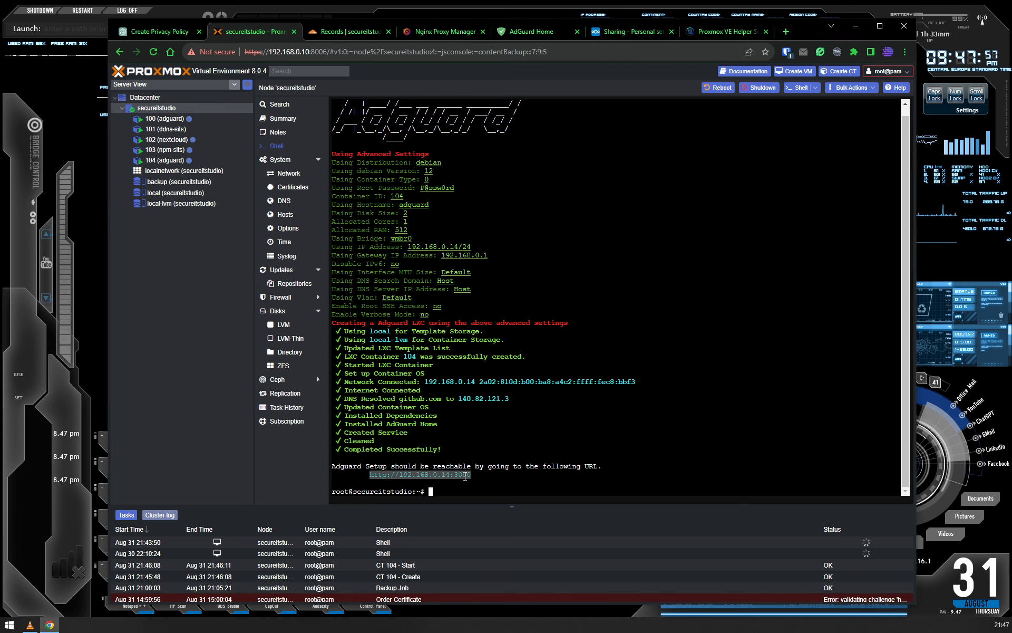
{"action": "right_click", "coordinate": [464, 482]}
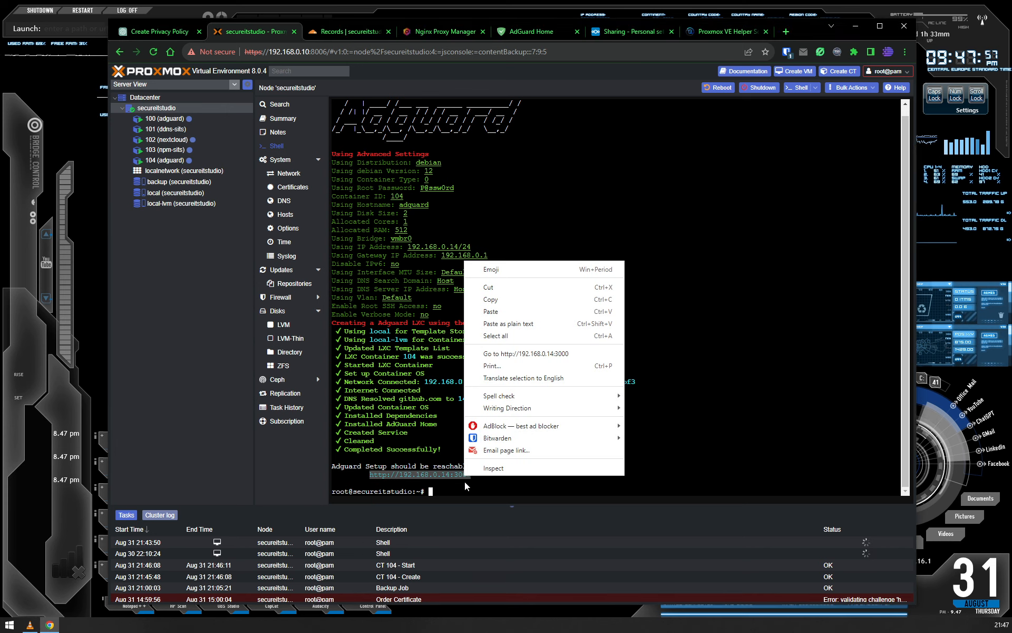
{"action": "left_click", "coordinate": [517, 299]}
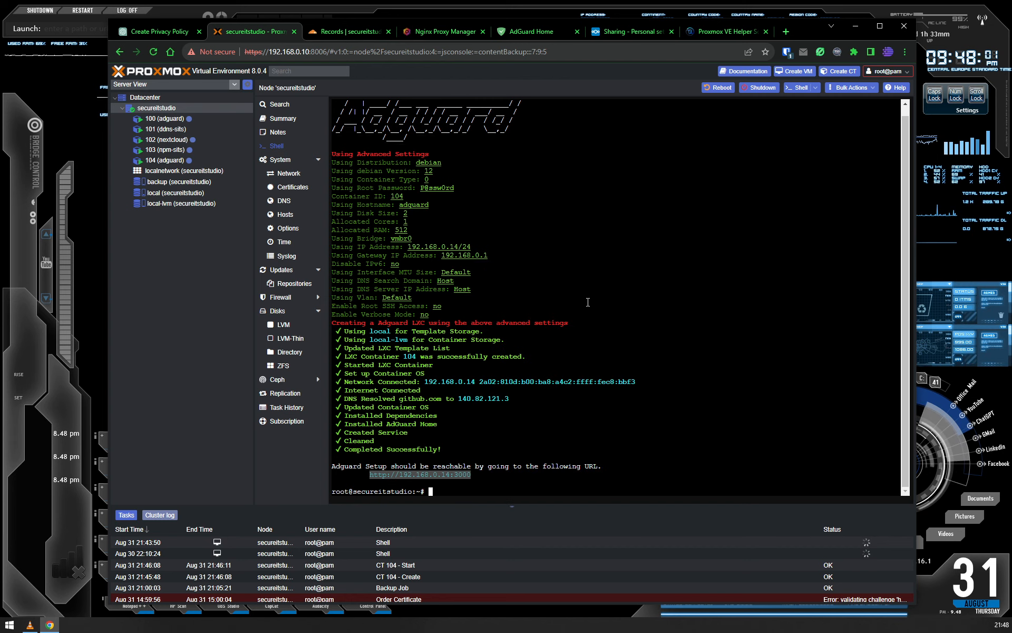
{"action": "left_click", "coordinate": [787, 32]}
{"action": "type", "text": "http://192.168.0.14:3000"}
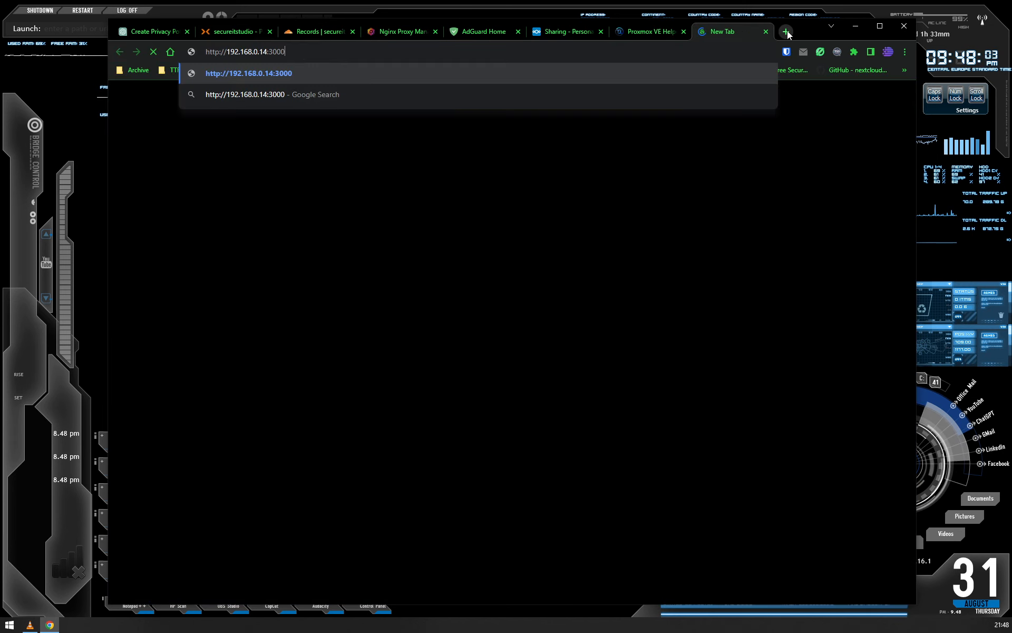
{"action": "key", "text": "Return"}
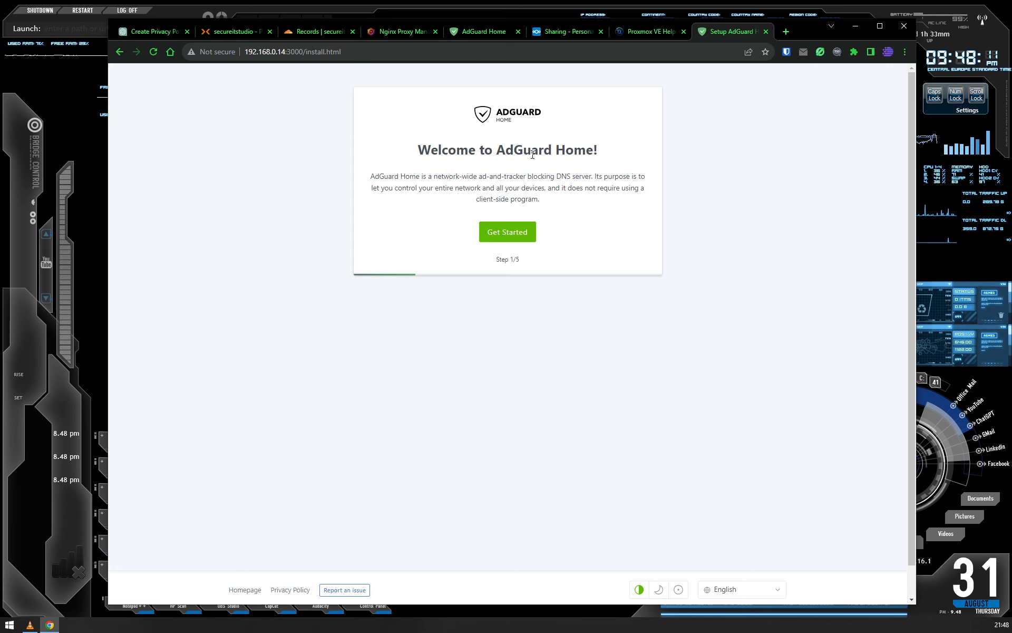
- Start the AdGuard Home setup and examine the listed addresses of the admin web interface
{"action": "left_click", "coordinate": [515, 237]}
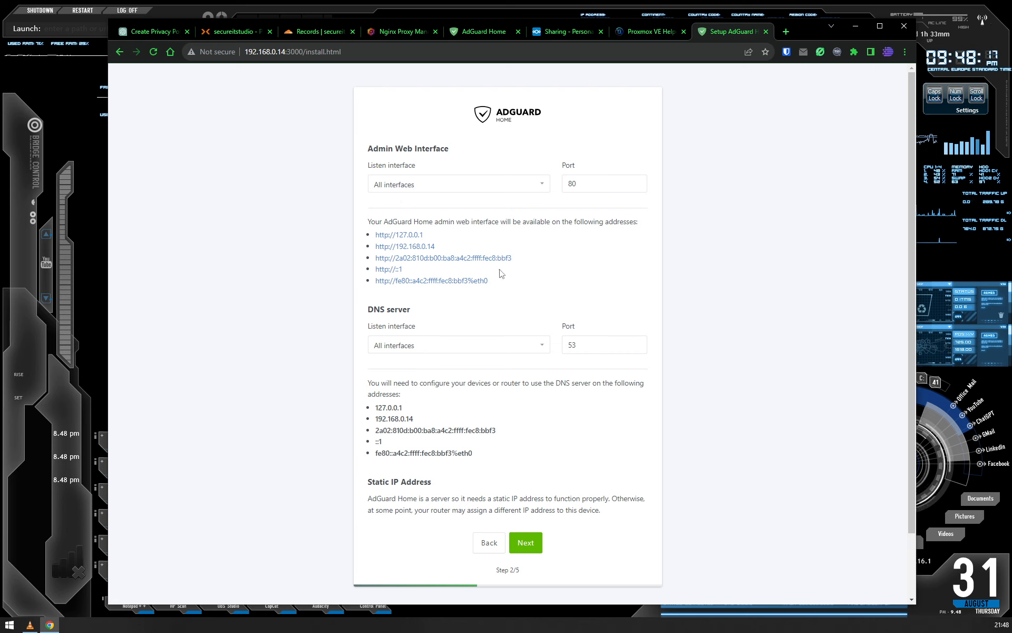
{"action": "left_click_drag", "start_coordinate": [502, 283], "coordinate": [363, 236]}
{"action": "left_click", "coordinate": [500, 233]}
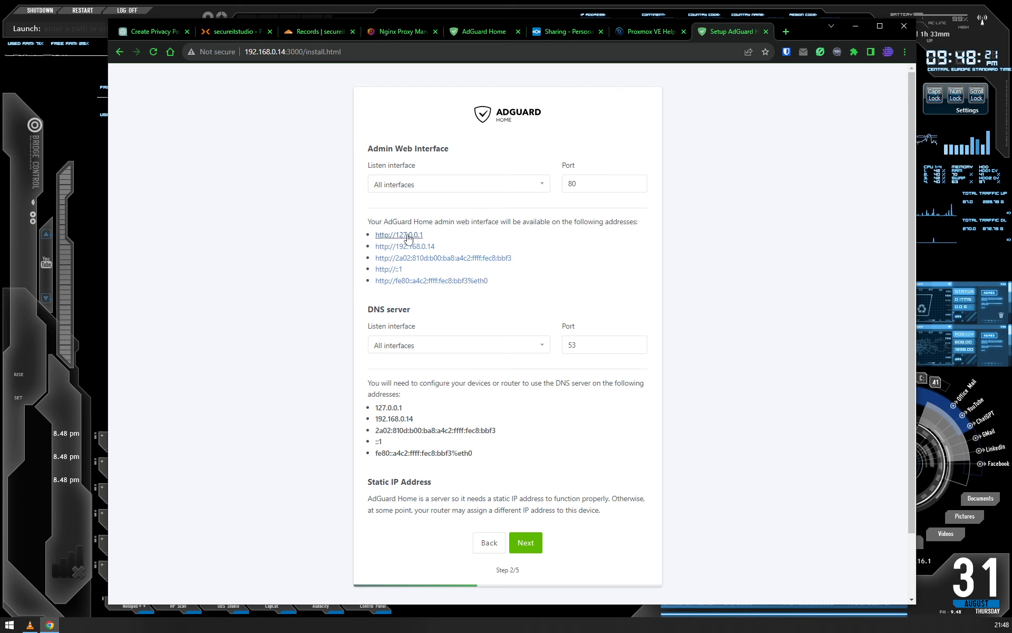
- Set the listen interface of both the admin web interface and the DNS server to eth0 - 192.168.0.14 and continue the setup
{"action": "left_click", "coordinate": [532, 187]}
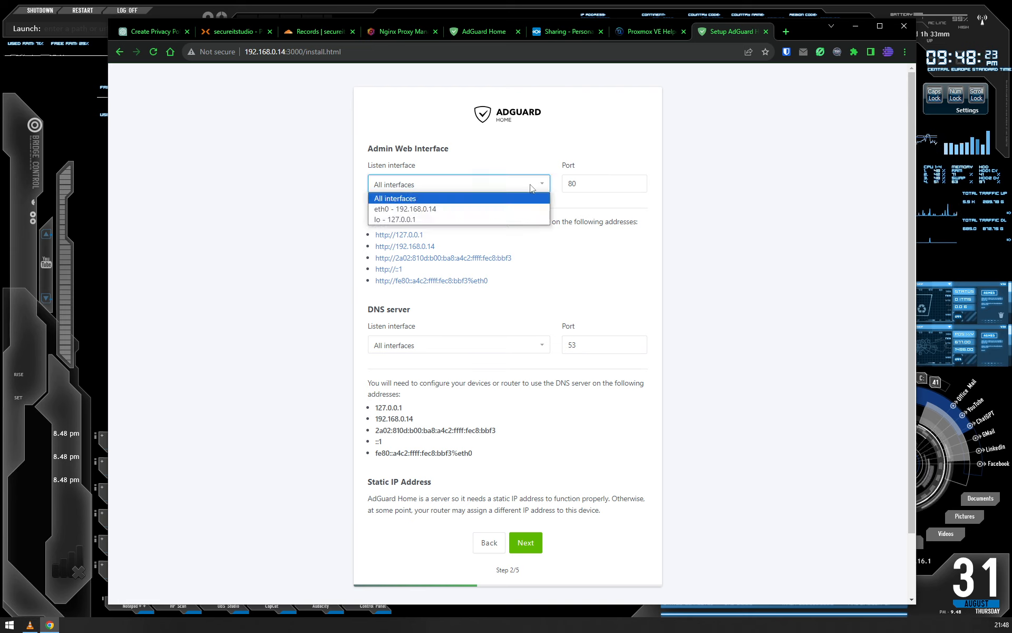
{"action": "left_click", "coordinate": [414, 209]}
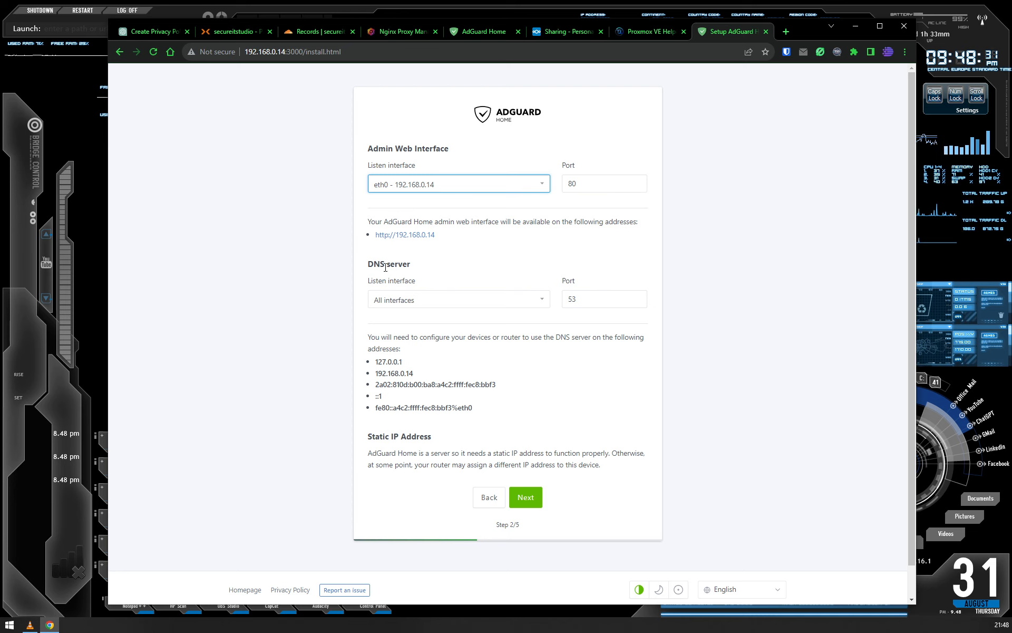
{"action": "left_click", "coordinate": [402, 298]}
{"action": "left_click", "coordinate": [430, 323]}
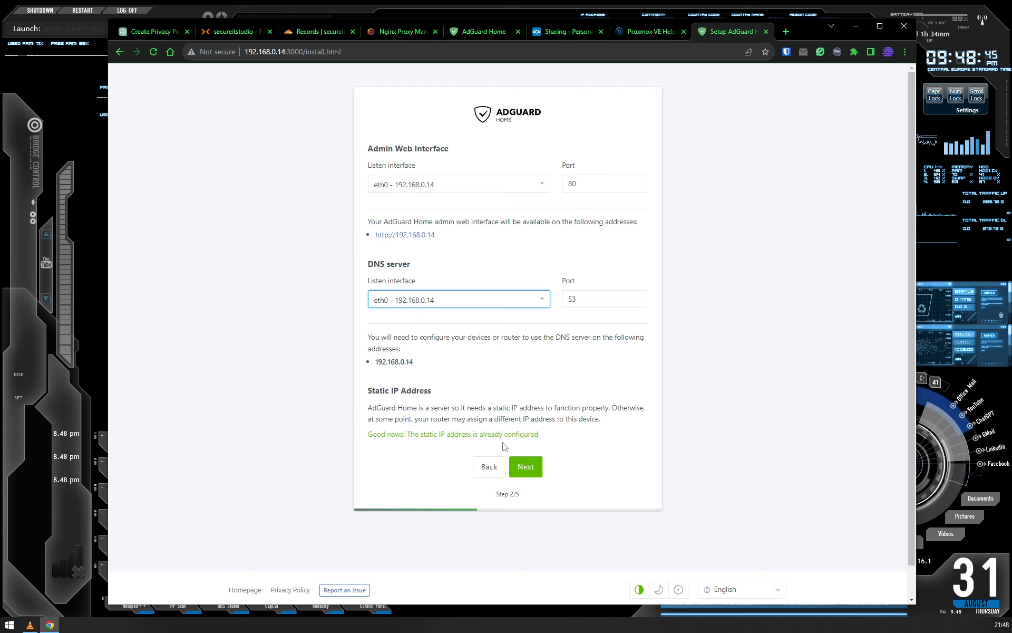
{"action": "left_click", "coordinate": [531, 465]}
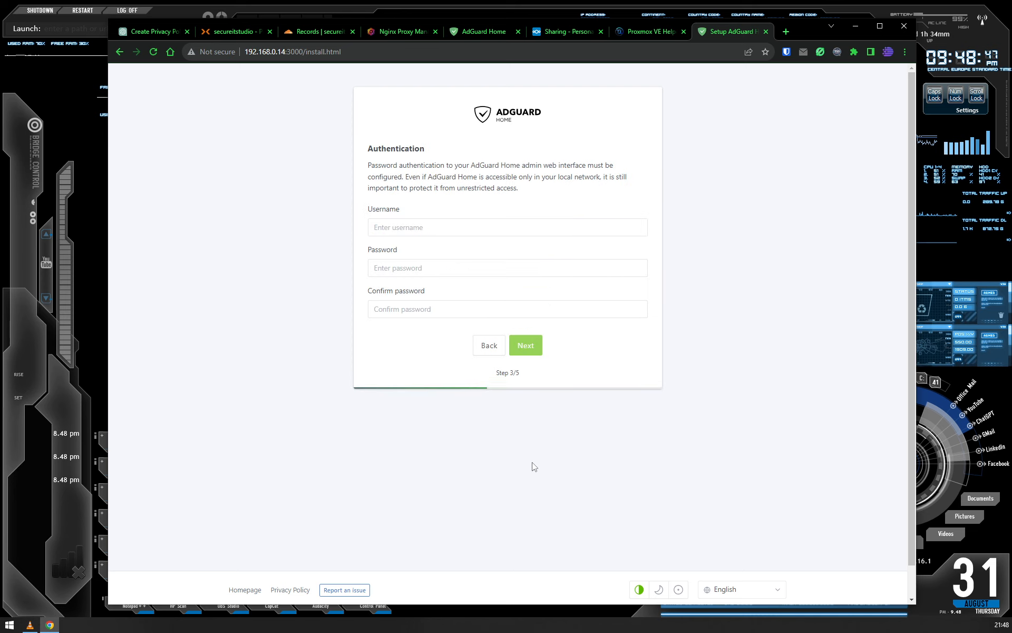
- Create the admin login with username adgadmin, enter and confirm the account password, and continue to the device configuration
{"action": "left_click", "coordinate": [411, 227]}
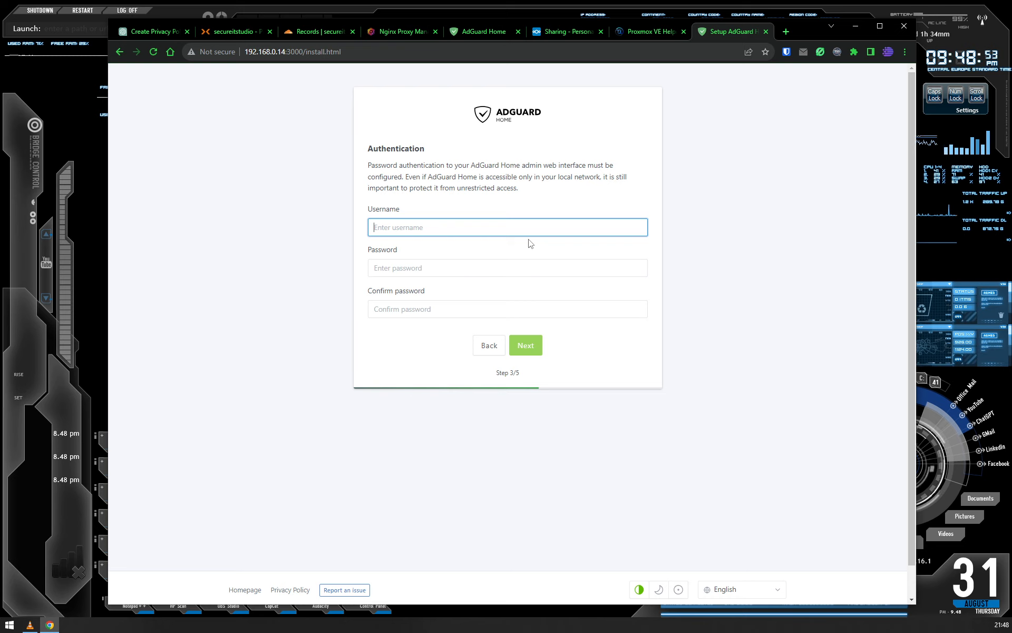
{"action": "type", "text": "adgadmin"}
{"action": "key", "text": "Tab"}
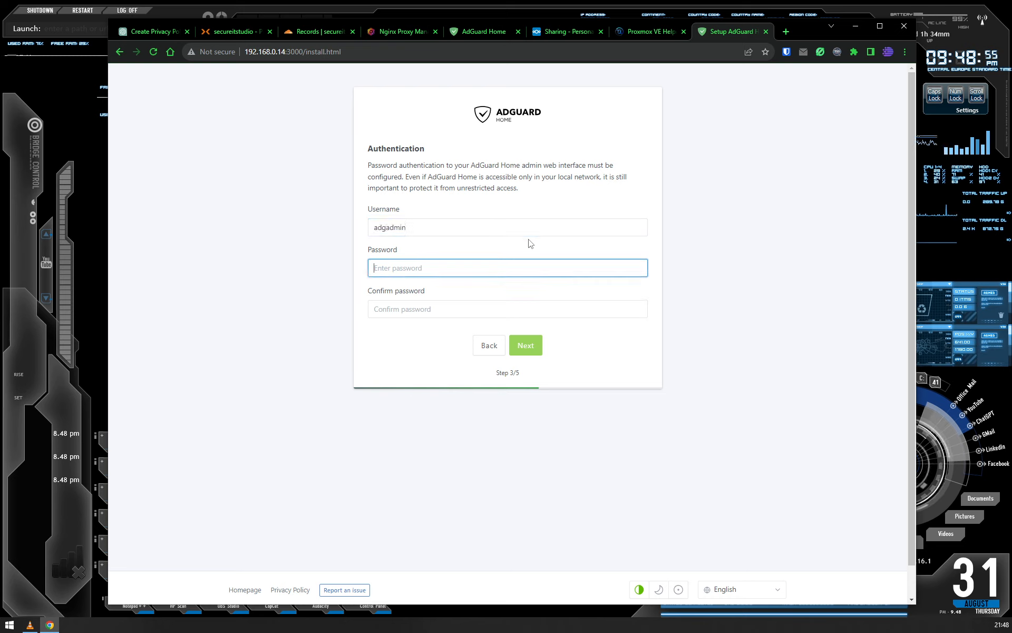
{"action": "type", "text": "••"}
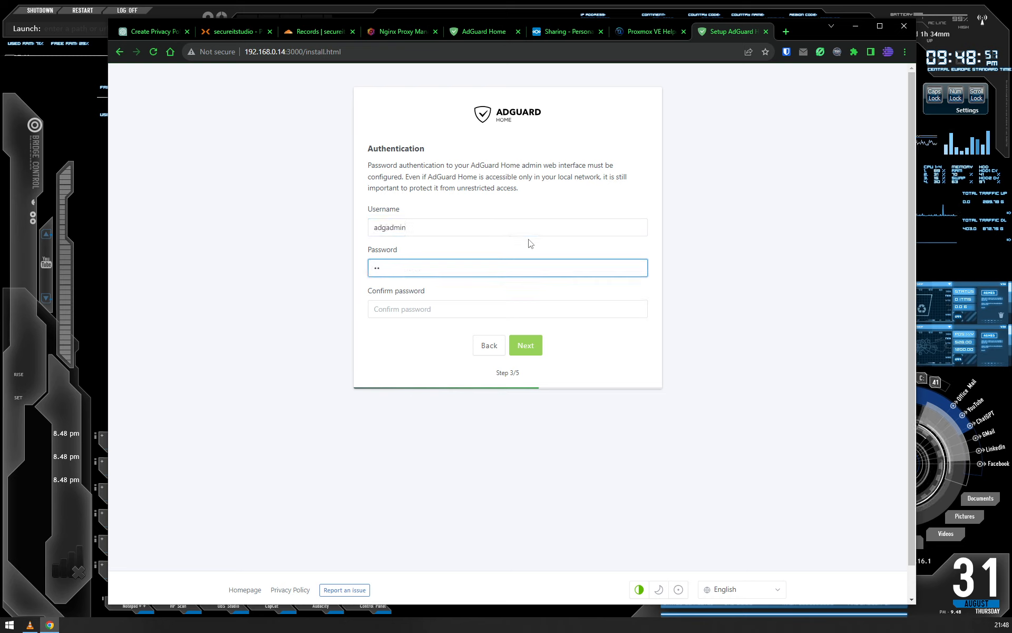
{"action": "type", "text": "••••••"}
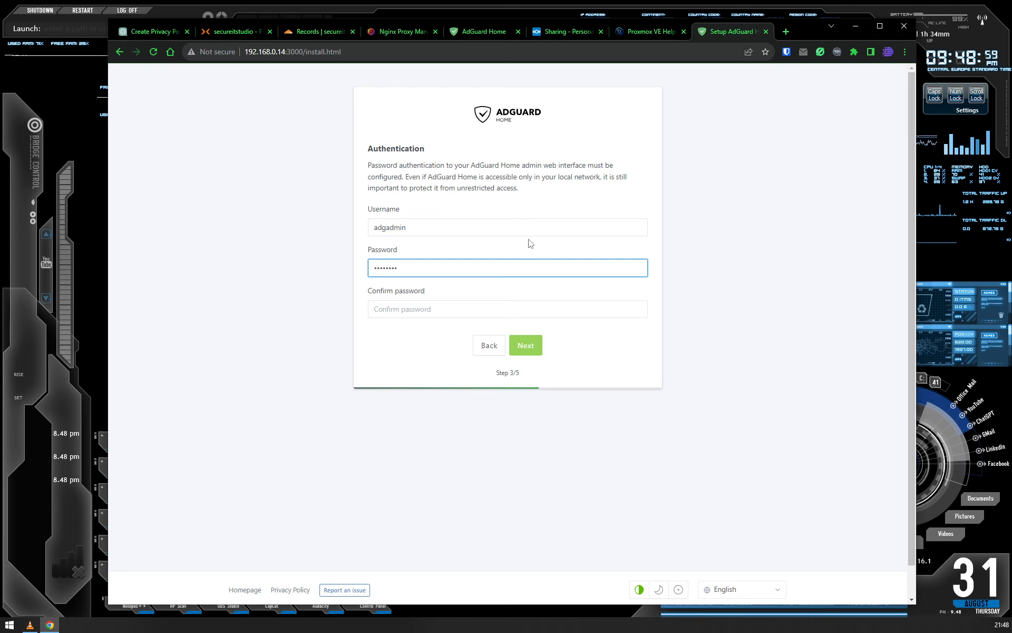
{"action": "key", "text": "Tab"}
{"action": "type", "text": "••••••••"}
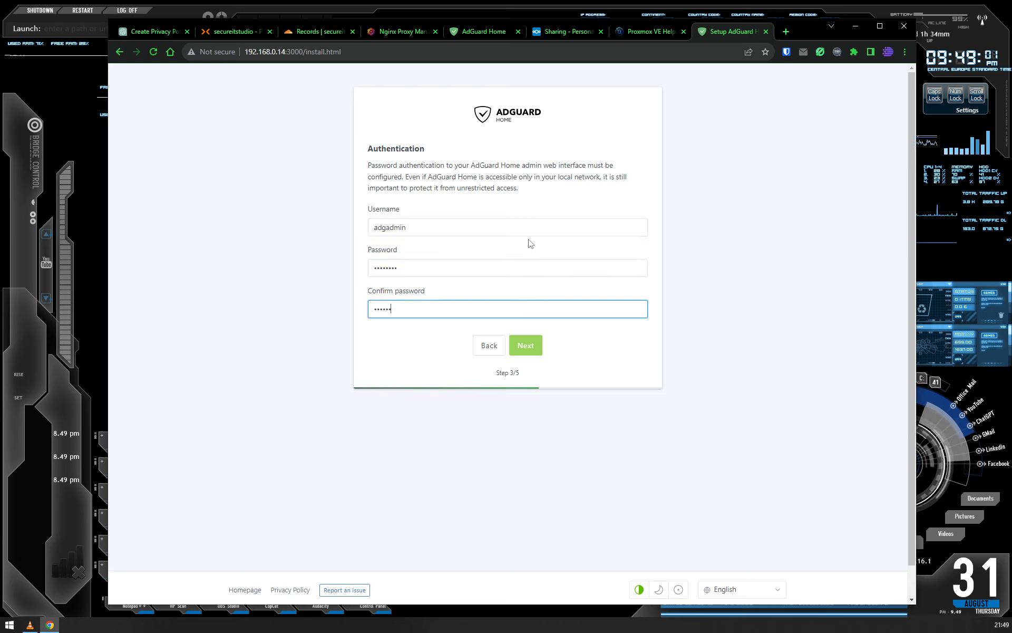
{"action": "left_click", "coordinate": [529, 341]}
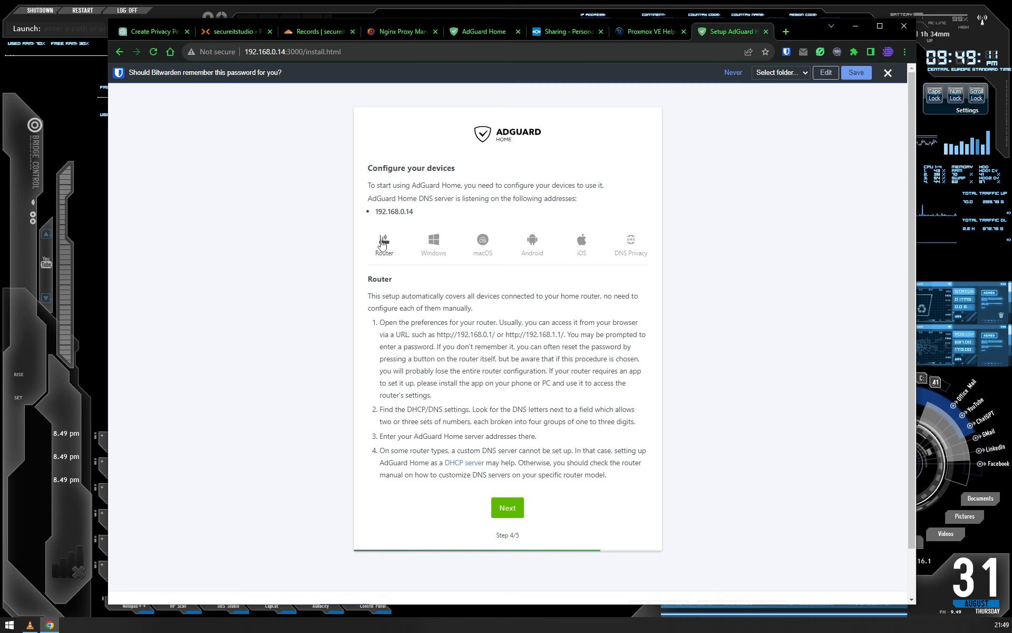
- Review the device configuration instructions for Windows, macOS, Android, iOS, DNS Privacy and Router
{"action": "left_click", "coordinate": [436, 246]}
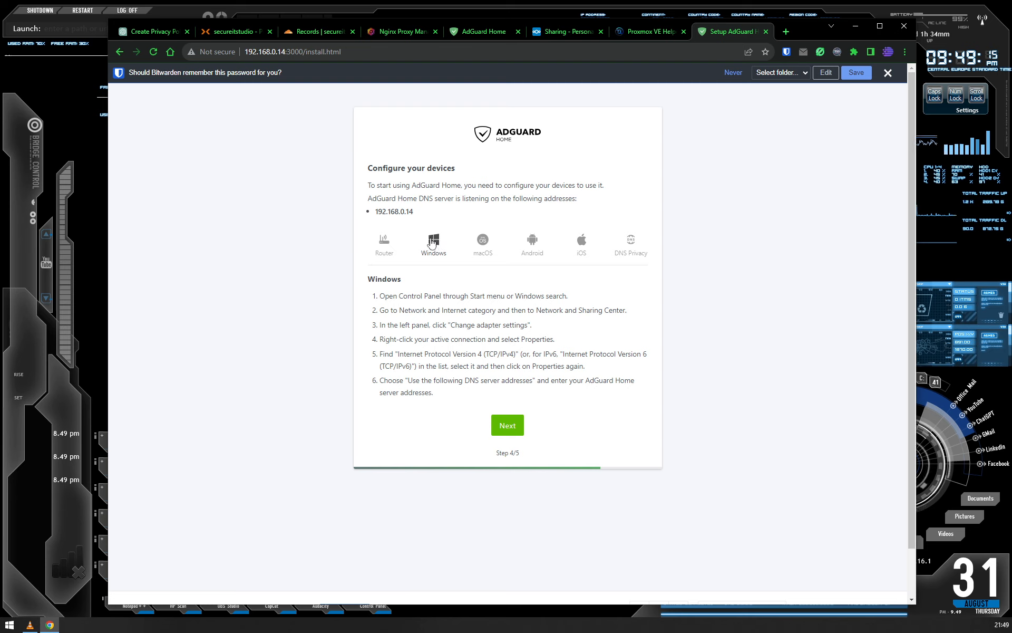
{"action": "left_click", "coordinate": [483, 243]}
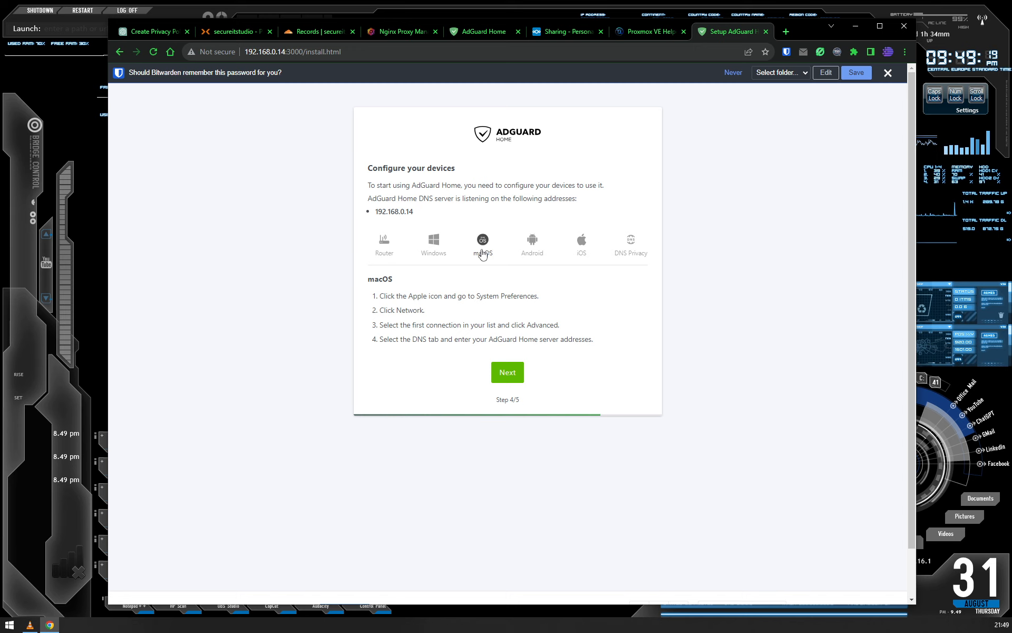
{"action": "left_click", "coordinate": [533, 245]}
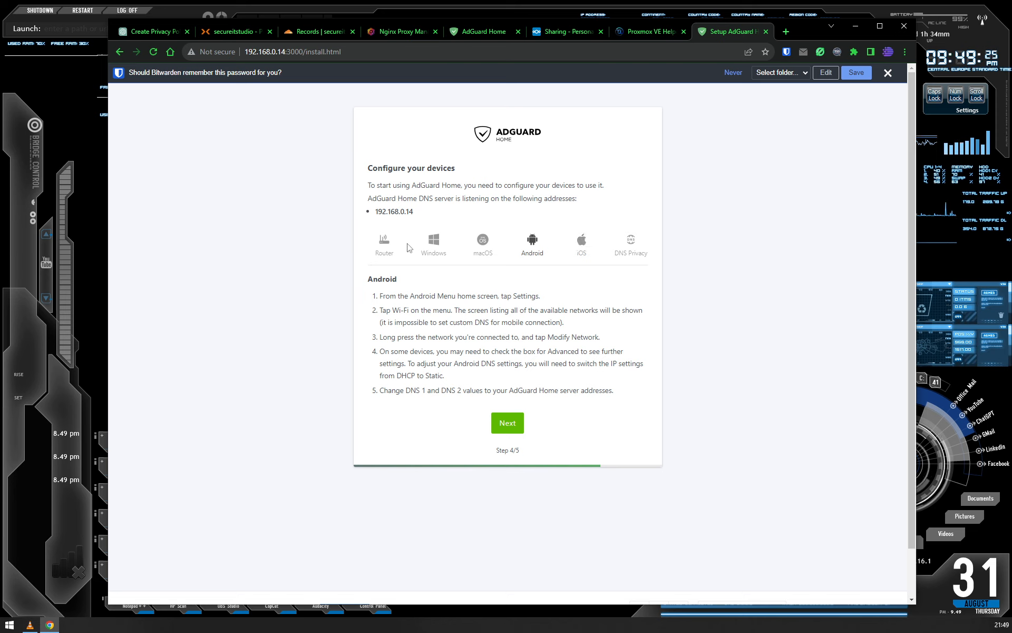
{"action": "left_click", "coordinate": [581, 244]}
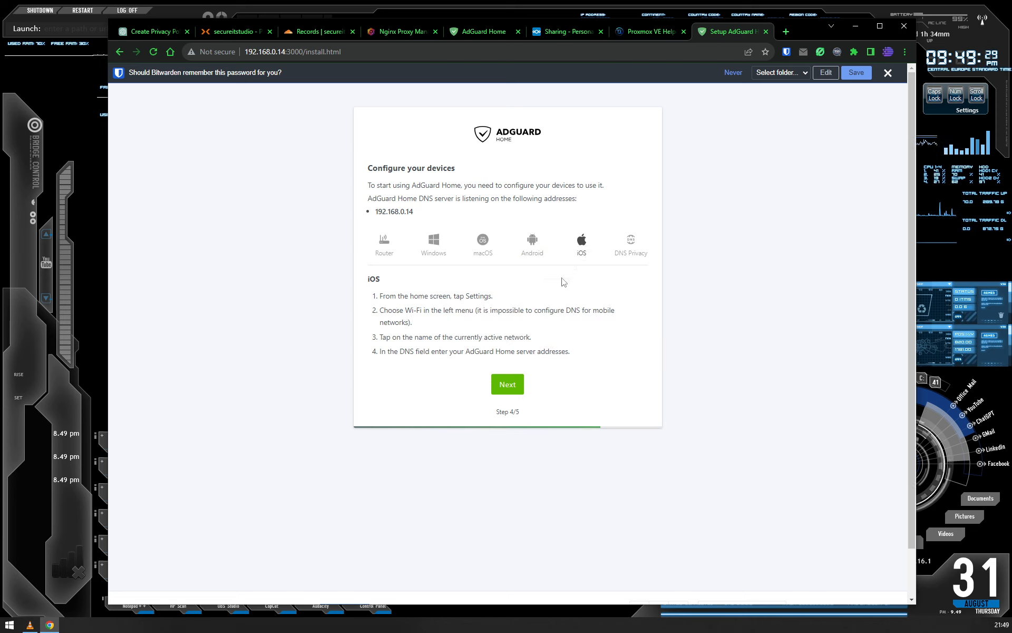
{"action": "left_click", "coordinate": [632, 244]}
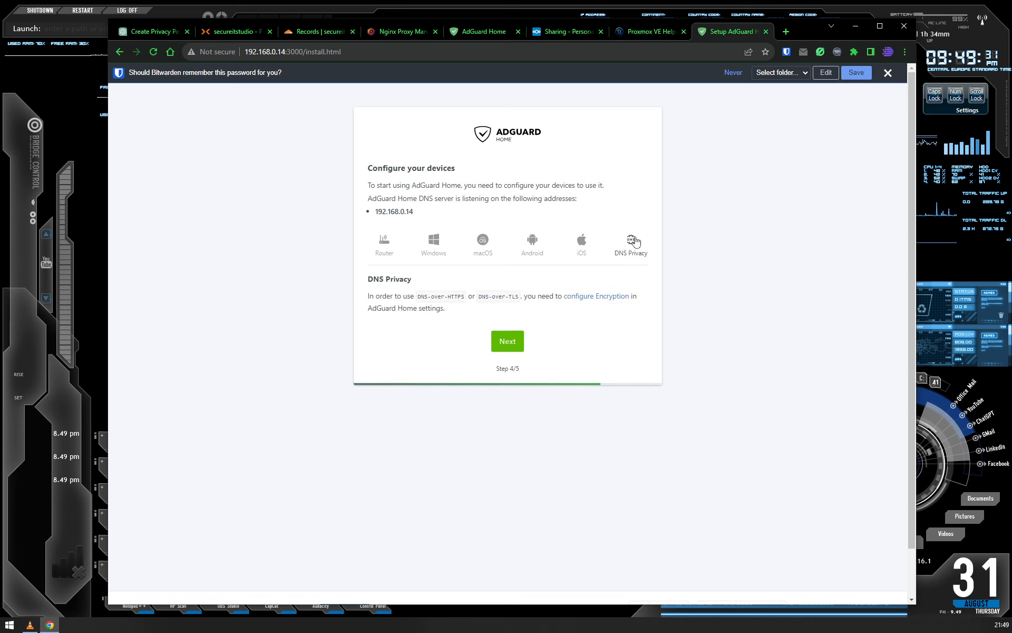
{"action": "left_click", "coordinate": [385, 246]}
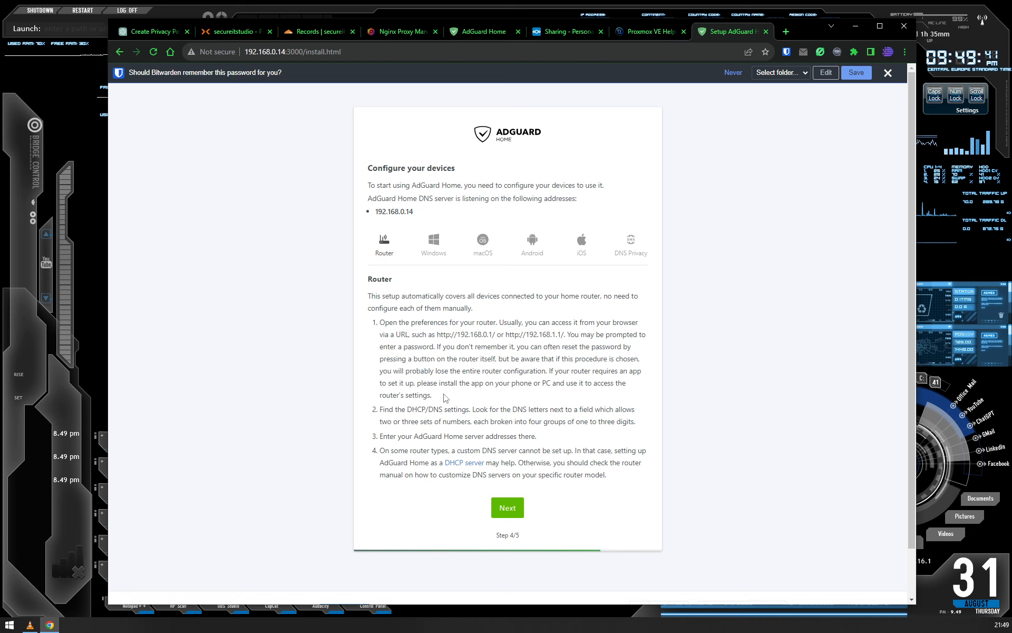
- Highlight the server's IP address 192.168.0.14 in the page URL and save the new login in Bitwarden
{"action": "left_click", "coordinate": [286, 51]}
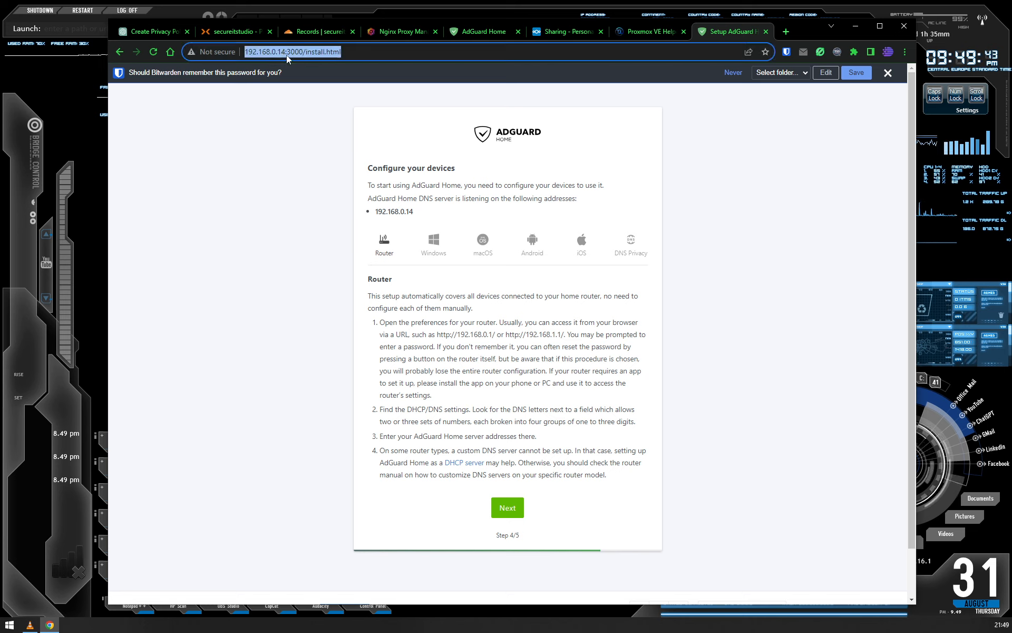
{"action": "left_click", "coordinate": [287, 52]}
{"action": "left_click_drag", "start_coordinate": [286, 52], "coordinate": [247, 54]}
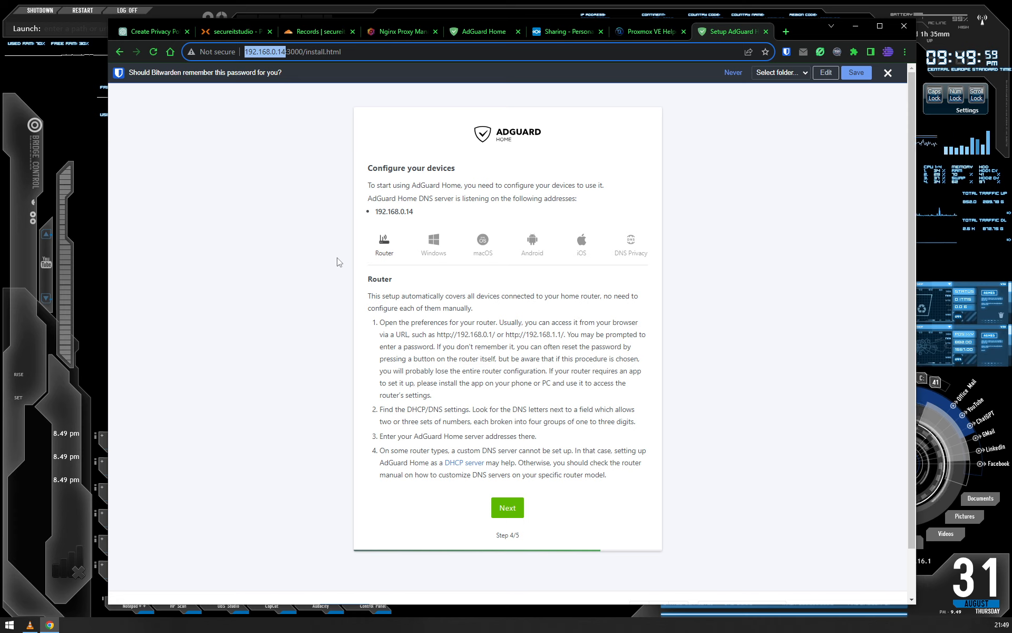
{"action": "left_click_drag", "start_coordinate": [244, 52], "coordinate": [286, 51]}
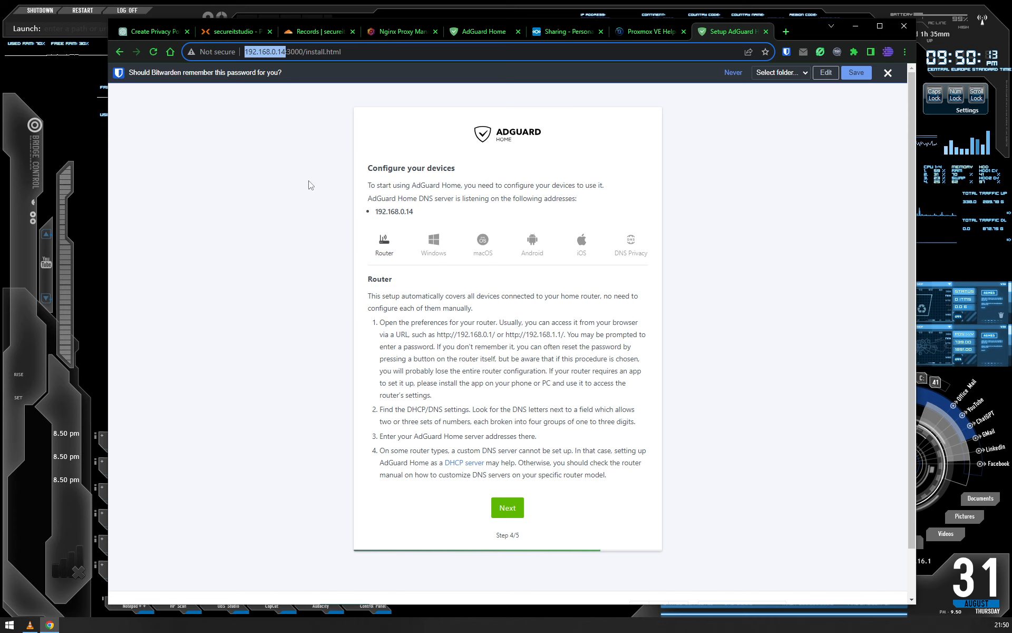
{"action": "left_click", "coordinate": [859, 76]}
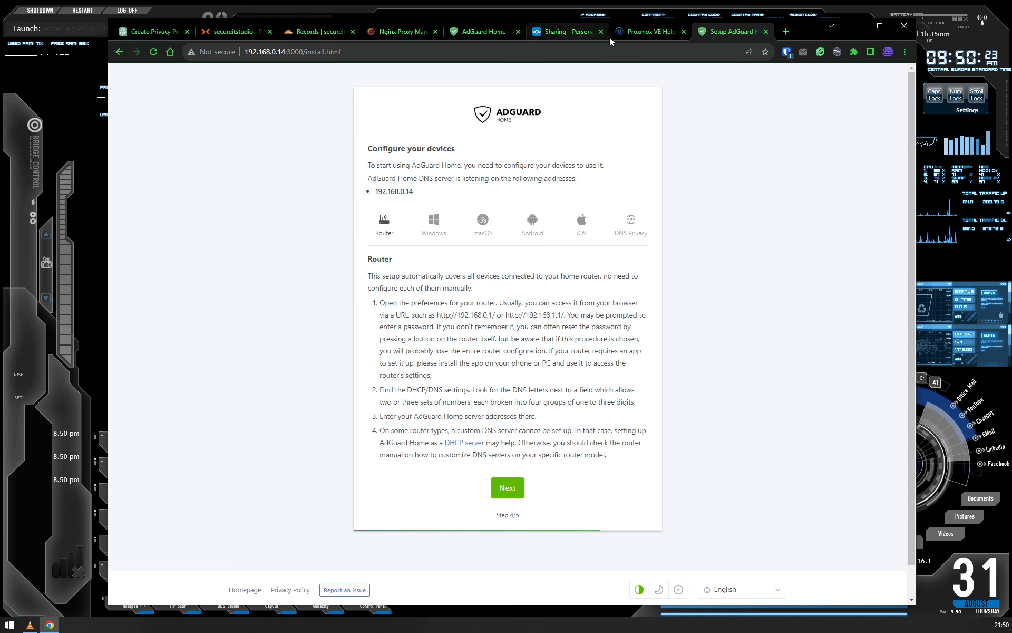
- Switch to the existing AdGuard Home dashboard, refresh its statistics and examine the top clients list
{"action": "left_click", "coordinate": [638, 31]}
{"action": "left_click", "coordinate": [489, 31]}
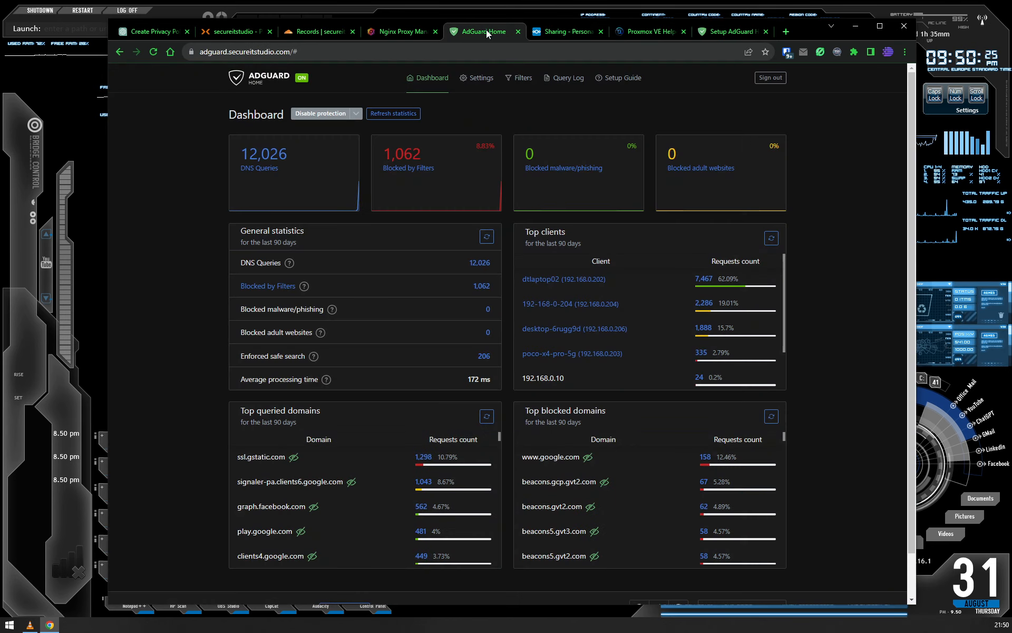
{"action": "left_click", "coordinate": [397, 113]}
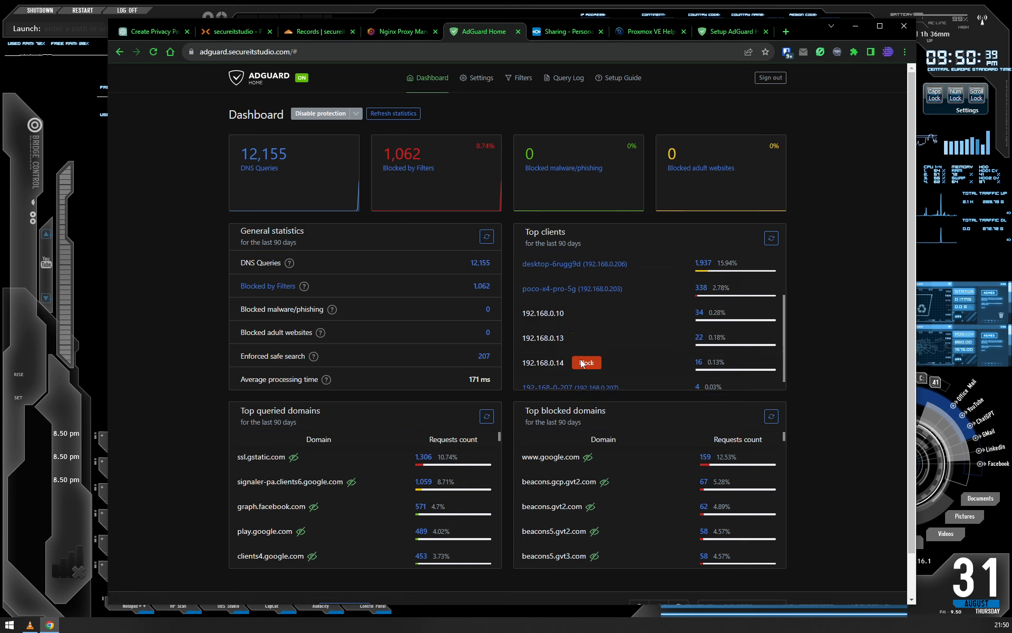
{"action": "scroll", "coordinate": [580, 353], "scroll_direction": "down", "scroll_amount": 3}
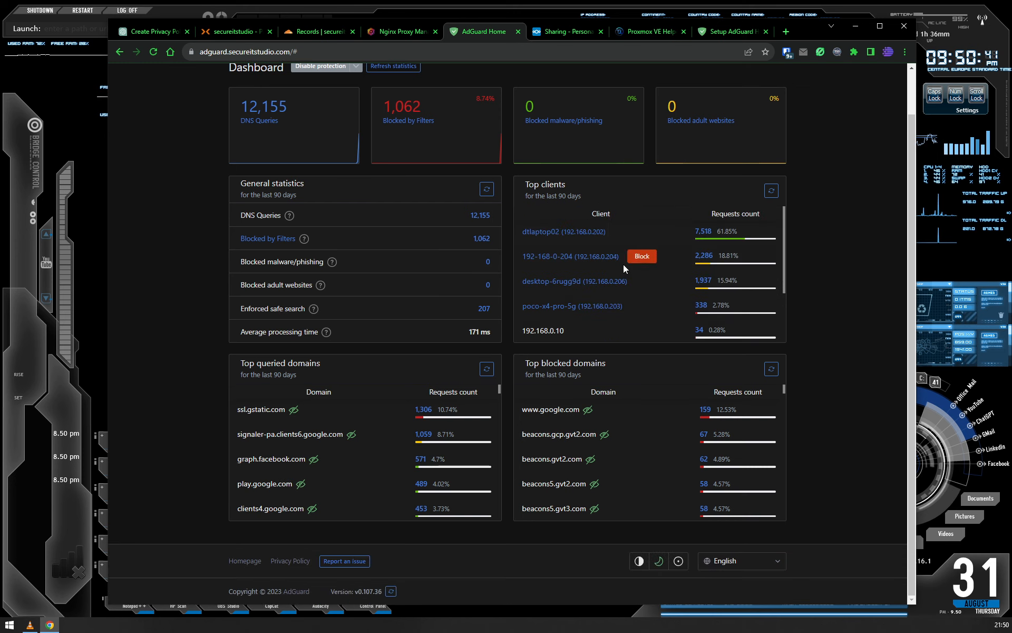
{"action": "scroll", "coordinate": [552, 188], "scroll_direction": "up", "scroll_amount": 3}
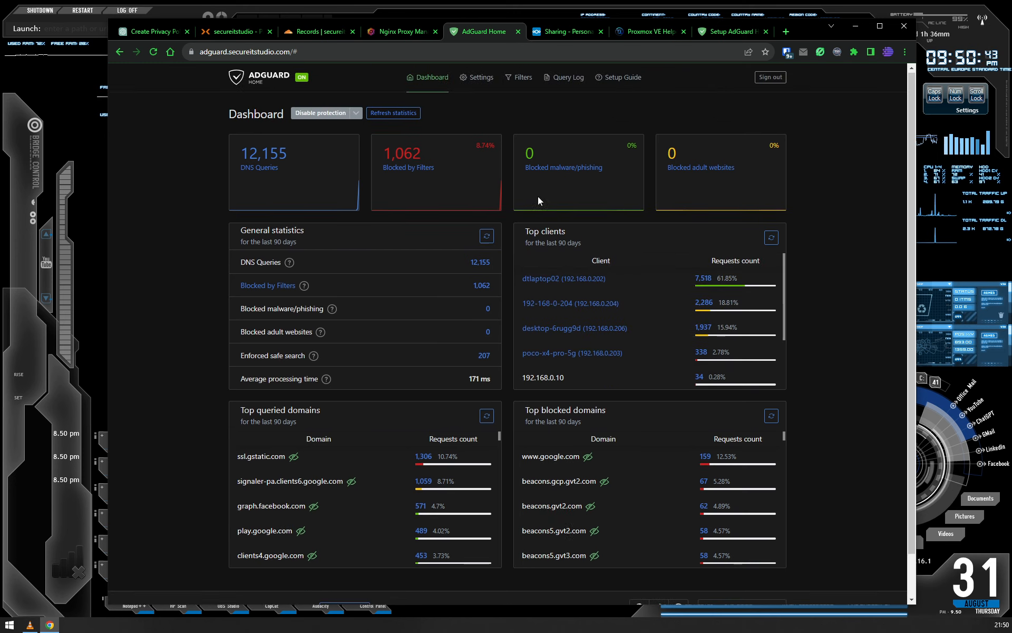
- Open the DHCP settings and examine the interface, the IPv4 address range and the current DHCP leases
{"action": "mouse_move", "coordinate": [486, 85]}
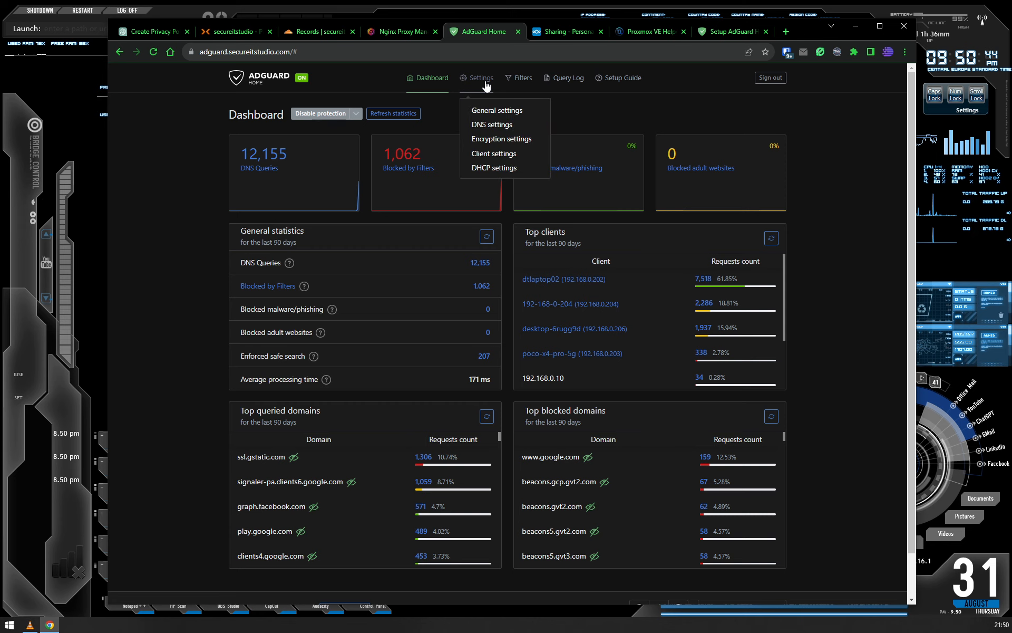
{"action": "left_click", "coordinate": [481, 167]}
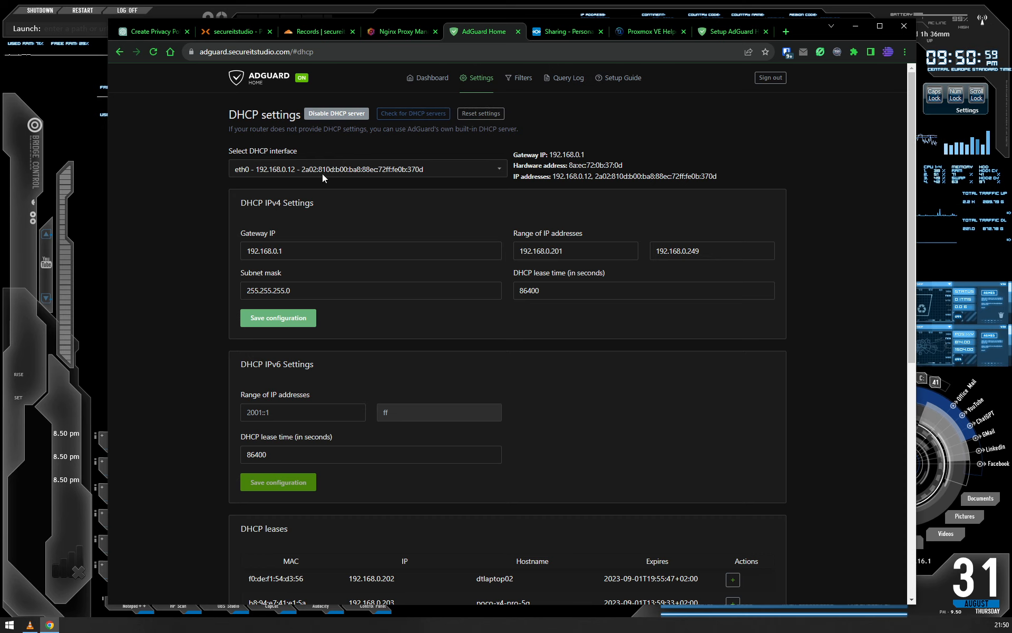
{"action": "scroll", "coordinate": [213, 283], "scroll_direction": "down", "scroll_amount": 3}
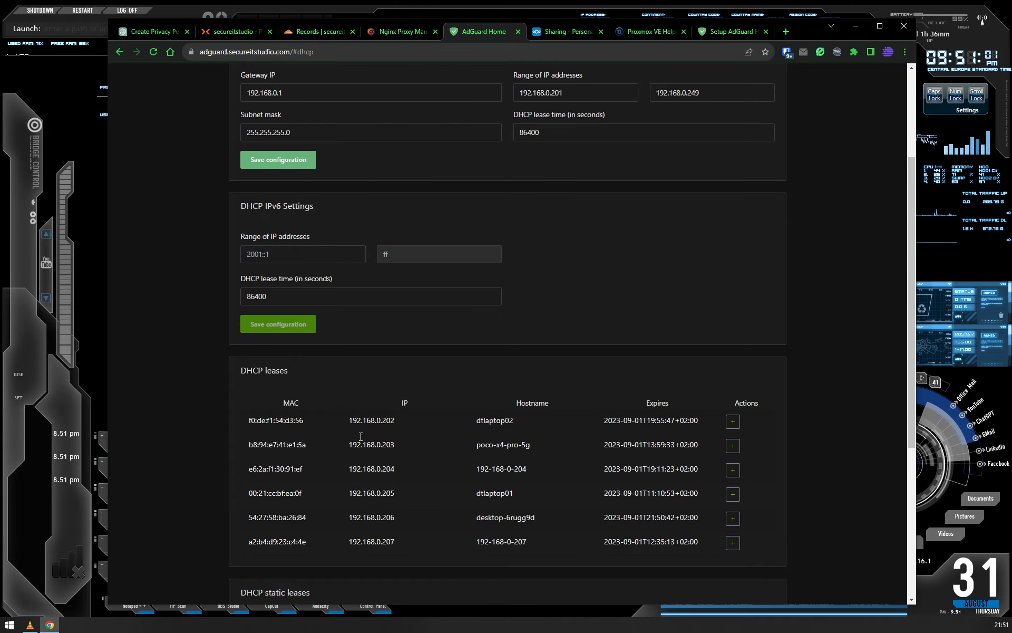
{"action": "scroll", "coordinate": [304, 398], "scroll_direction": "up", "scroll_amount": 3}
{"action": "scroll", "coordinate": [533, 545], "scroll_direction": "down", "scroll_amount": 3}
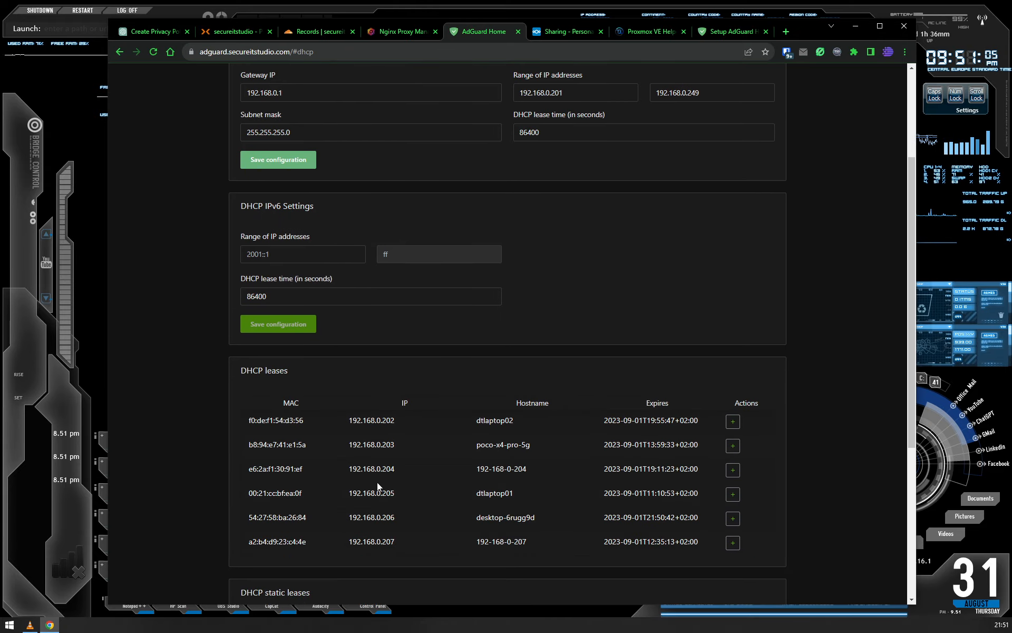
{"action": "scroll", "coordinate": [368, 538], "scroll_direction": "down", "scroll_amount": 3}
{"action": "scroll", "coordinate": [371, 533], "scroll_direction": "up", "scroll_amount": 7}
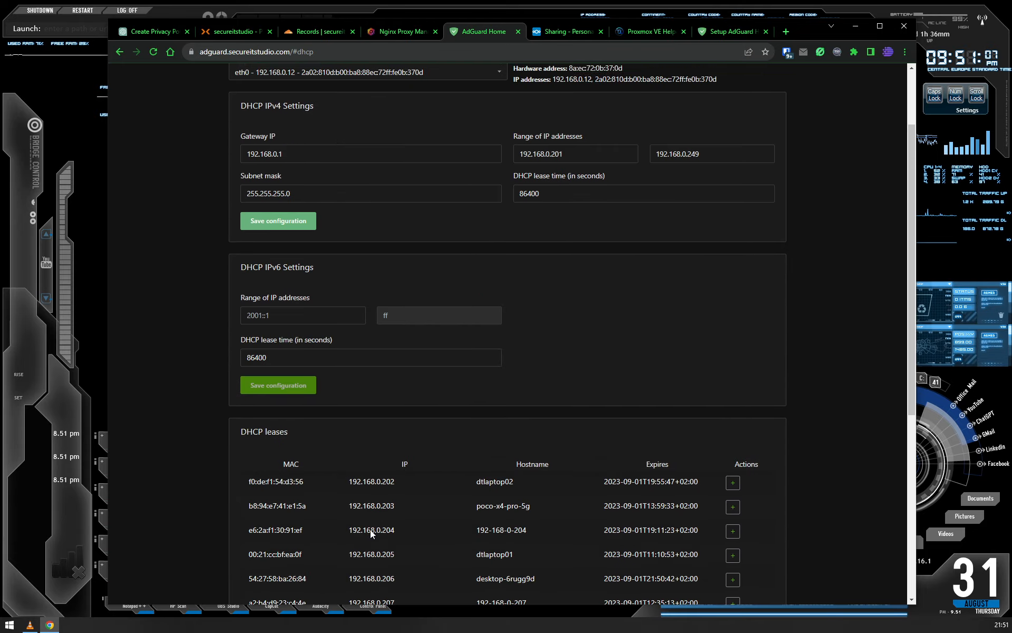
- Inspect the new static lease form for the dtlaptop02 lease and cancel it without saving
{"action": "scroll", "coordinate": [373, 524], "scroll_direction": "down", "scroll_amount": 5}
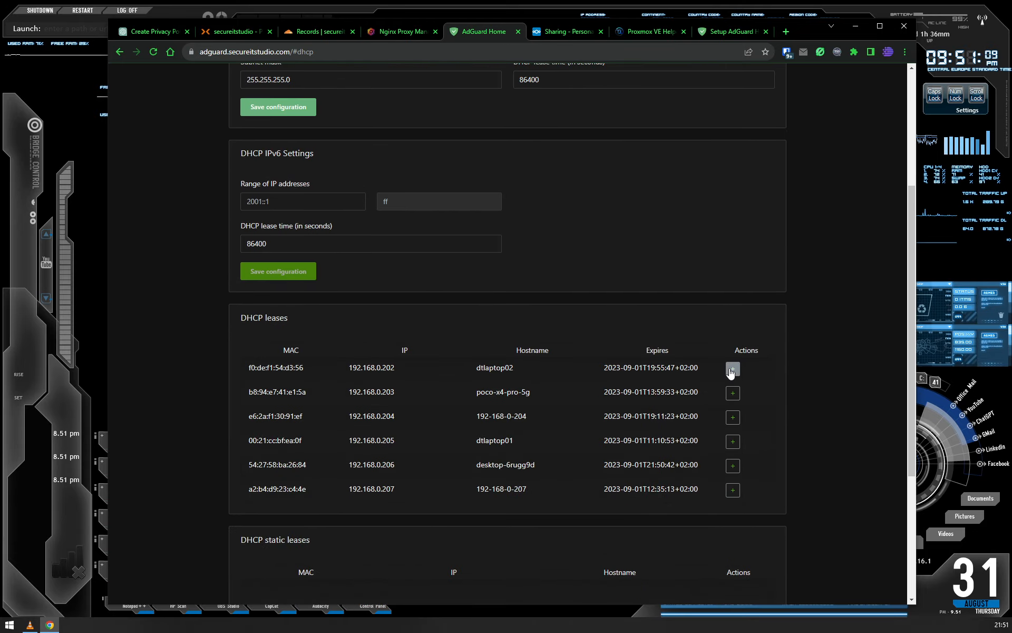
{"action": "left_click", "coordinate": [730, 369]}
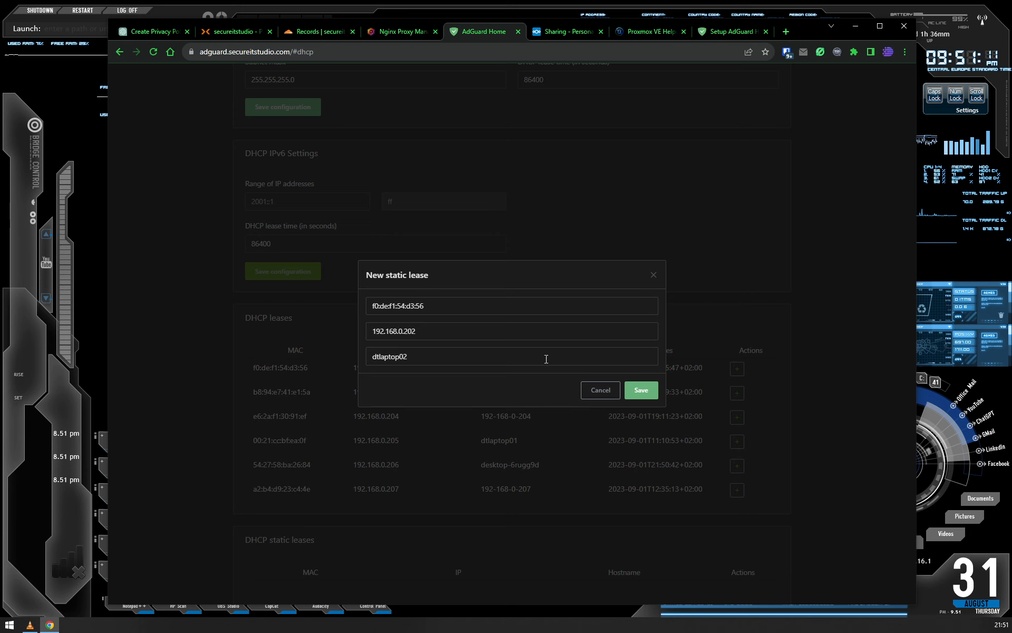
{"action": "left_click", "coordinate": [599, 391]}
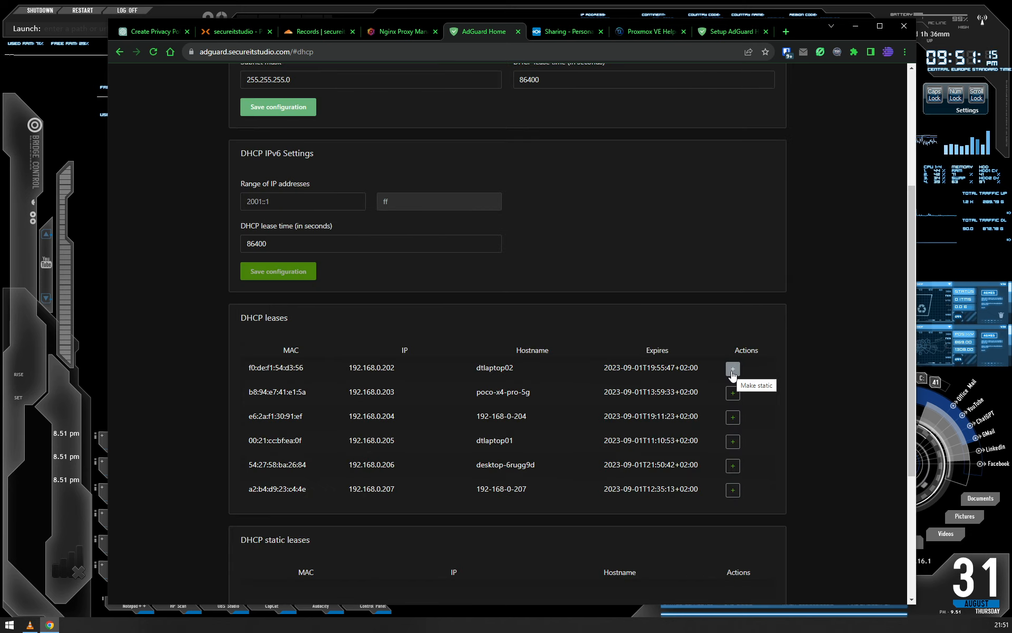
- Examine the DHCP static leases section and return to the dashboard
{"action": "triple_click", "coordinate": [256, 540]}
{"action": "scroll", "coordinate": [287, 515], "scroll_direction": "down", "scroll_amount": 4}
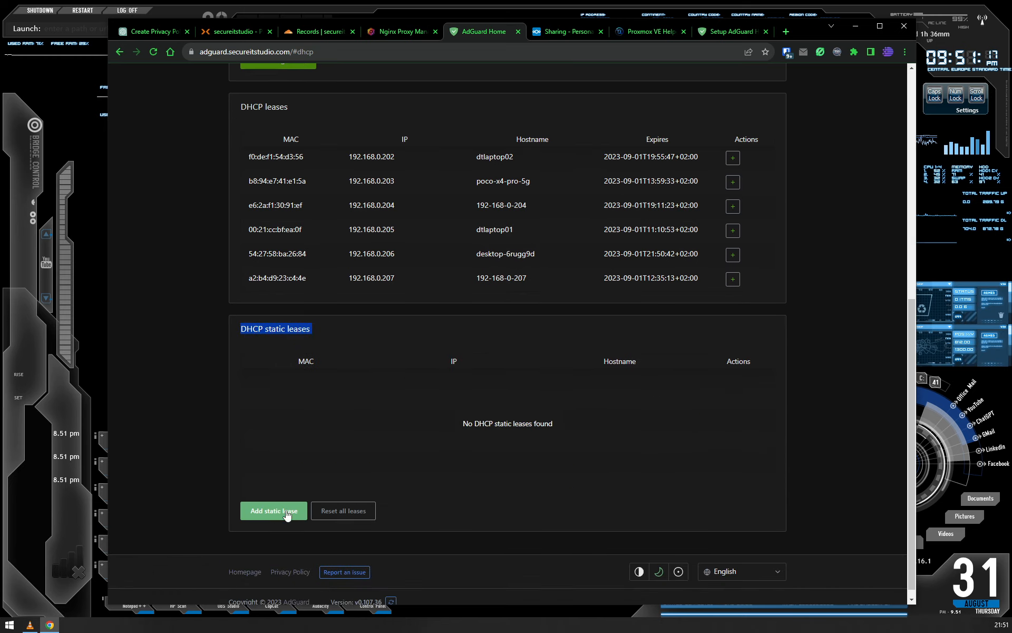
{"action": "left_click", "coordinate": [200, 429]}
{"action": "scroll", "coordinate": [196, 450], "scroll_direction": "up", "scroll_amount": 8}
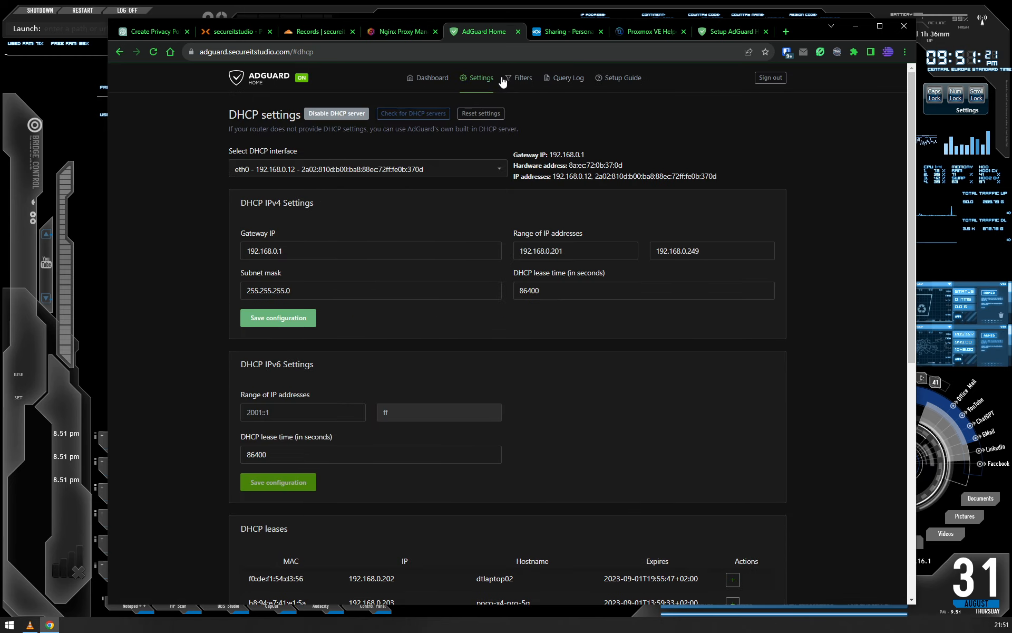
{"action": "left_click", "coordinate": [429, 78]}
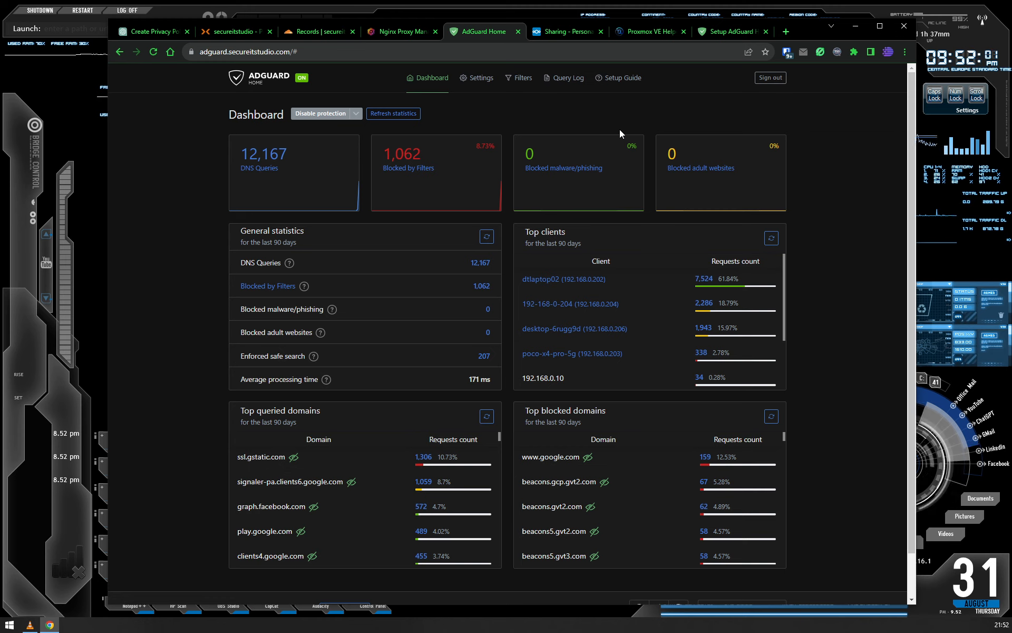
- Reload the existing instance's dashboard and examine its counters for blocked requests and blocked adult websites
{"action": "left_click", "coordinate": [154, 53]}
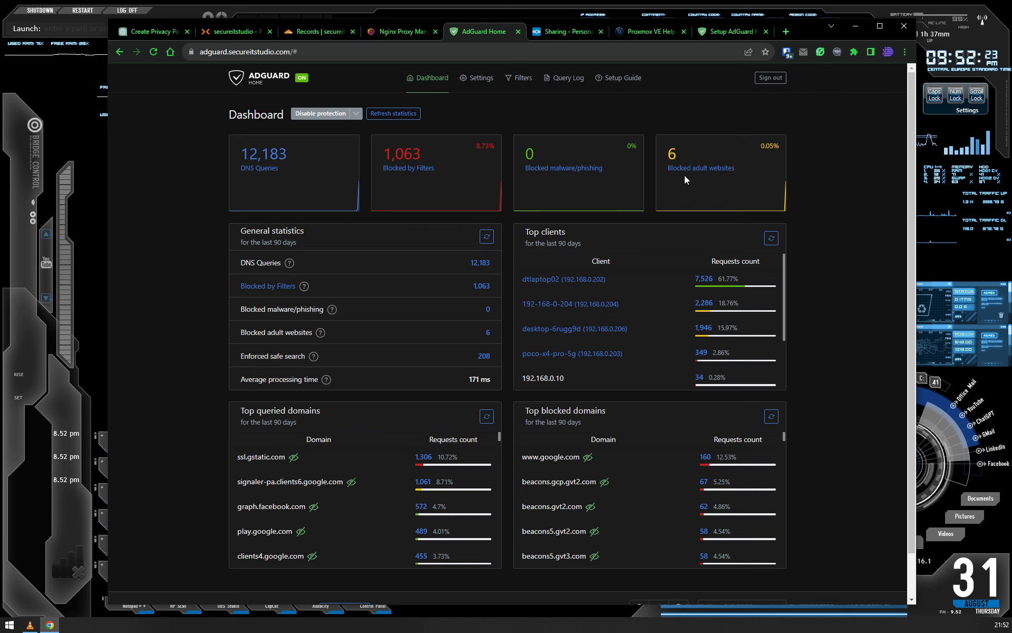
{"action": "mouse_move", "coordinate": [695, 185]}
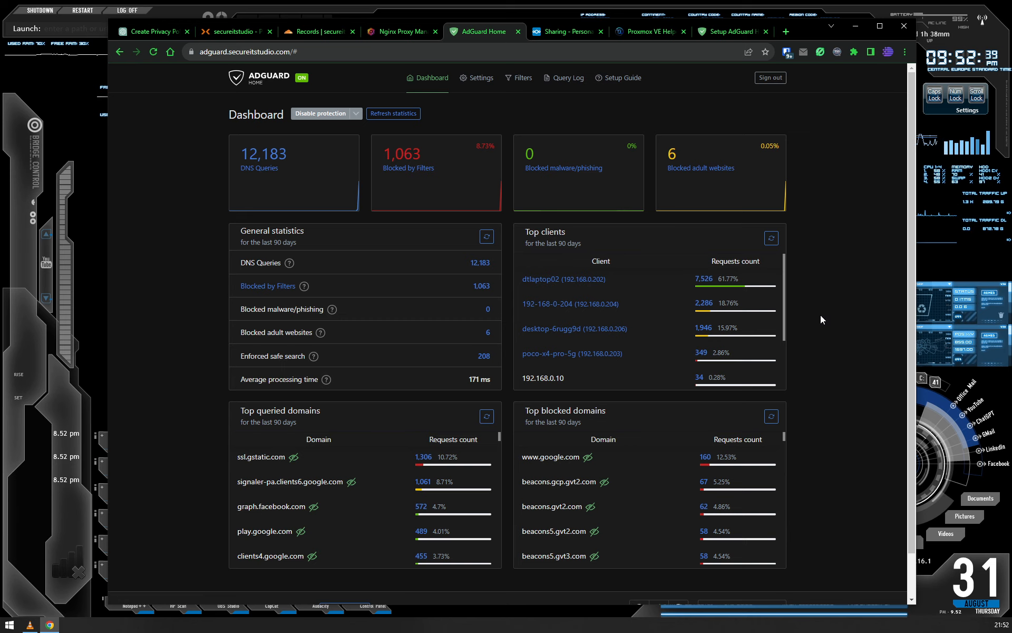
{"action": "scroll", "coordinate": [823, 338], "scroll_direction": "down", "scroll_amount": 1}
{"action": "scroll", "coordinate": [823, 332], "scroll_direction": "up", "scroll_amount": 1}
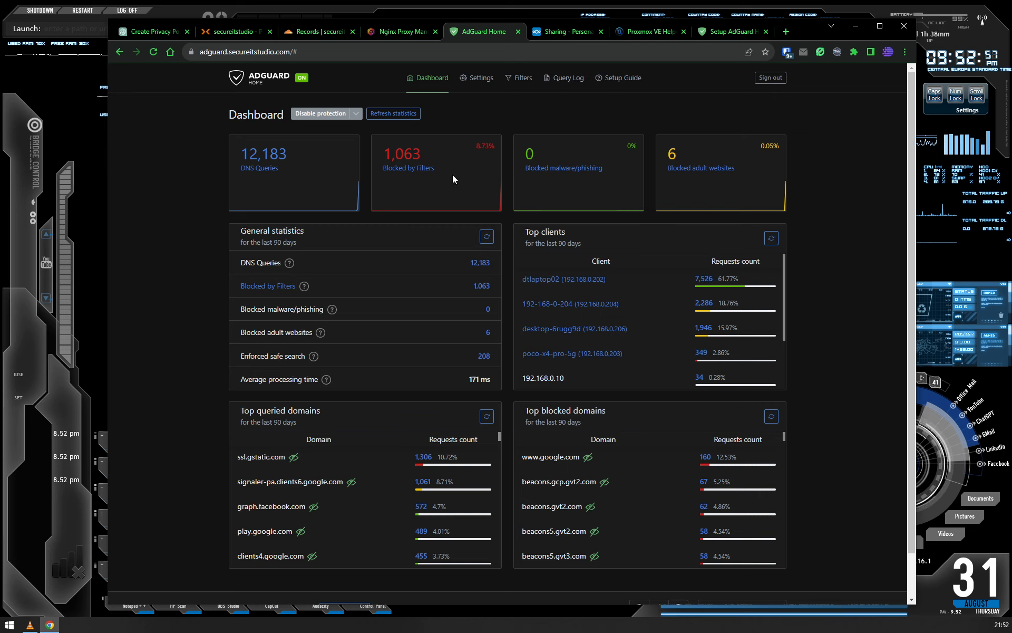
- Open the encryption settings, enable encryption to examine the port, certificate and private key fields, and disable it again without saving
{"action": "mouse_move", "coordinate": [478, 80]}
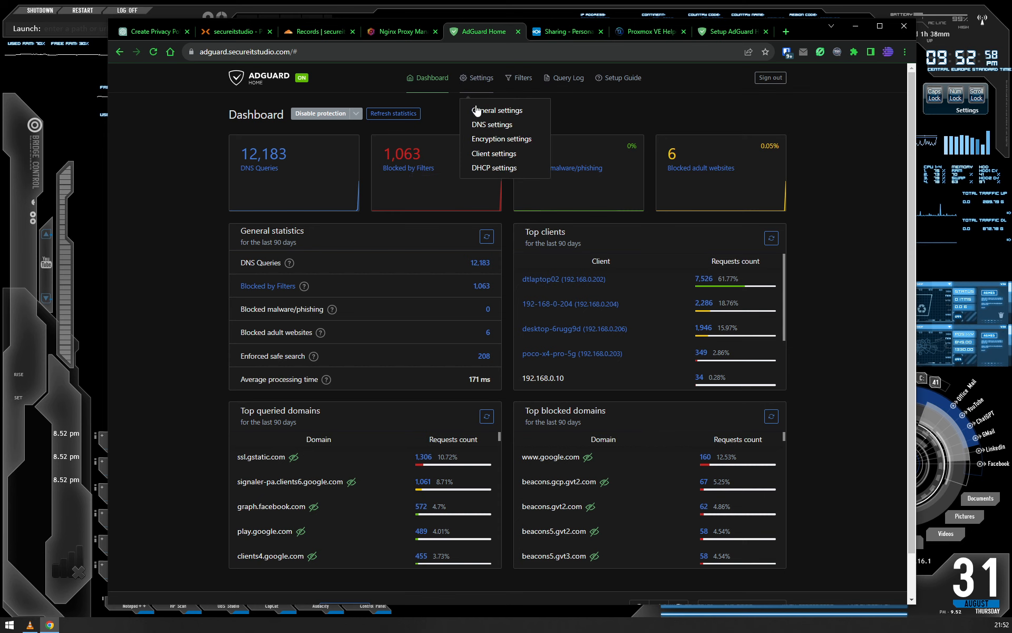
{"action": "left_click", "coordinate": [490, 141]}
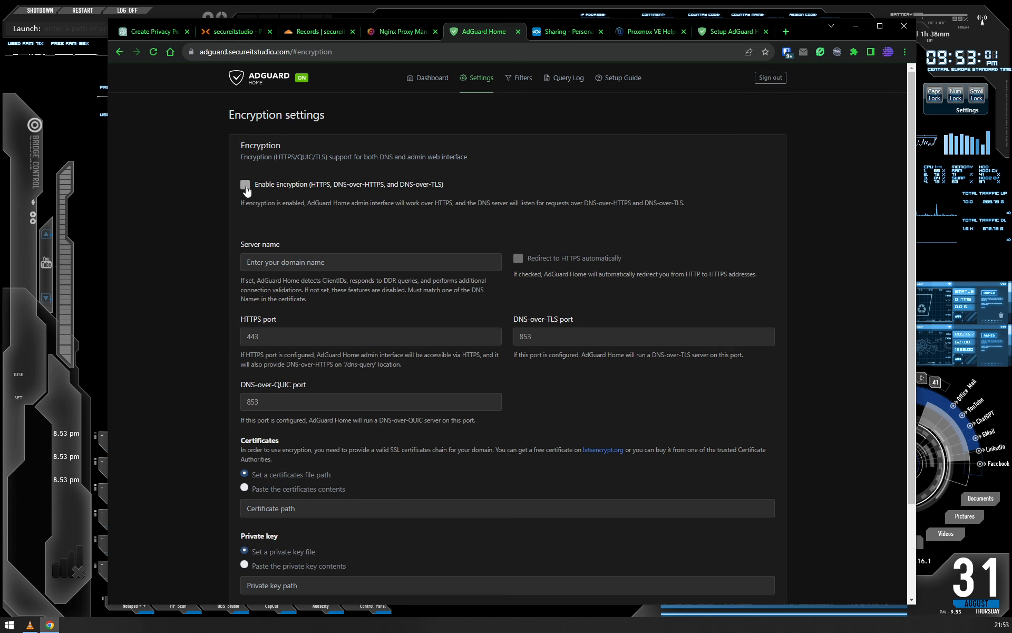
{"action": "left_click", "coordinate": [246, 187]}
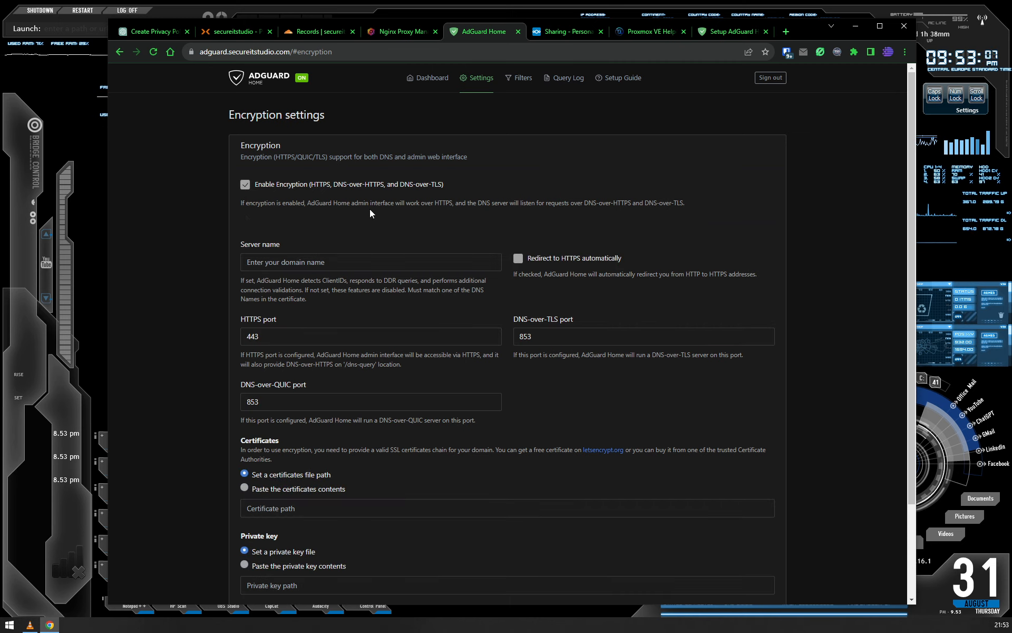
{"action": "scroll", "coordinate": [369, 208], "scroll_direction": "down", "scroll_amount": 3}
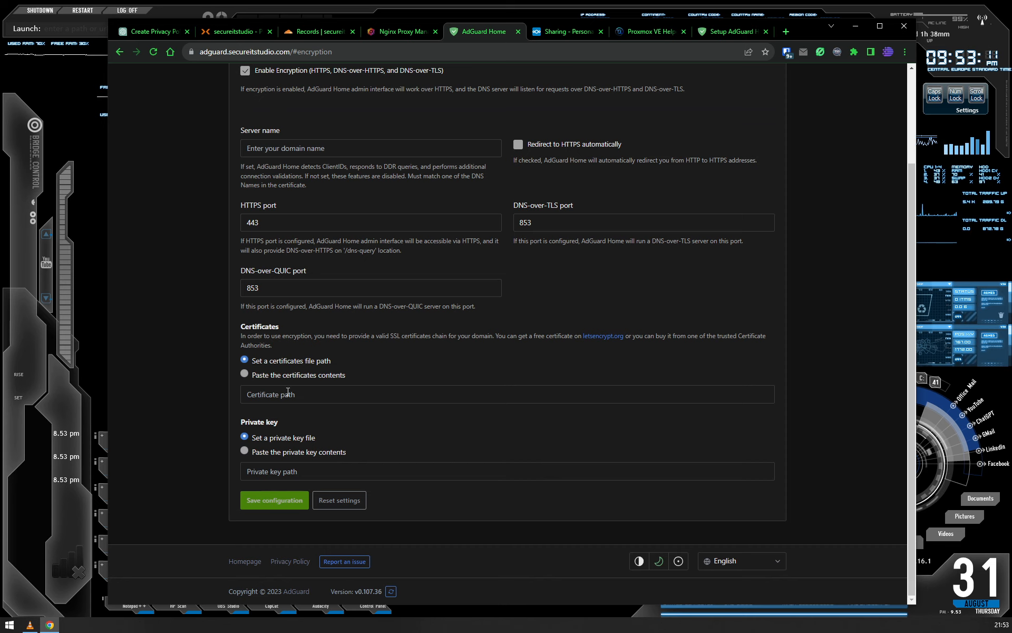
{"action": "scroll", "coordinate": [248, 383], "scroll_direction": "up", "scroll_amount": 3}
{"action": "scroll", "coordinate": [246, 382], "scroll_direction": "down", "scroll_amount": 3}
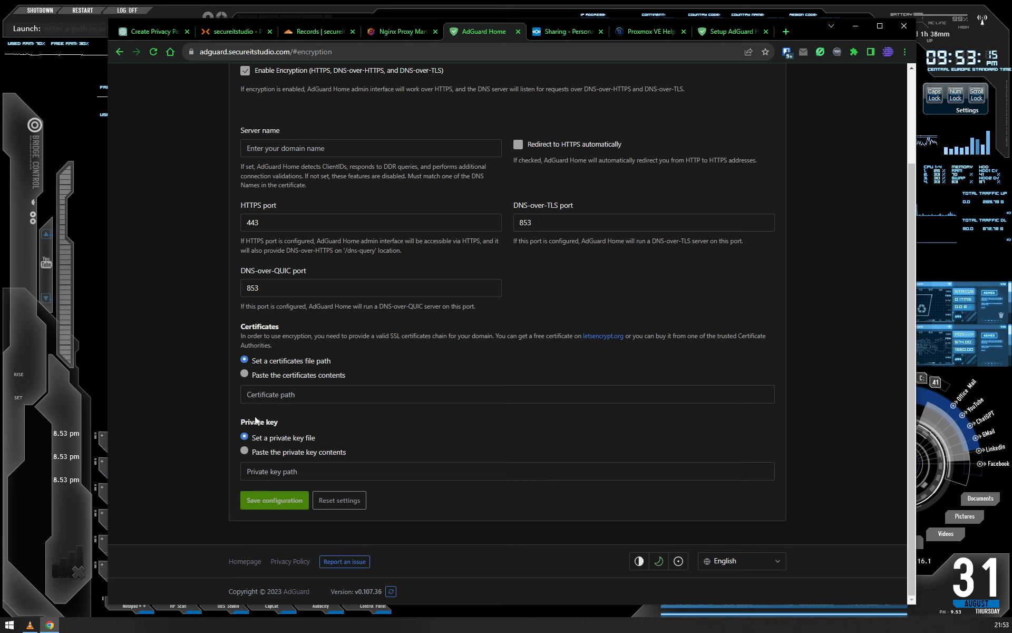
{"action": "scroll", "coordinate": [176, 415], "scroll_direction": "up", "scroll_amount": 3}
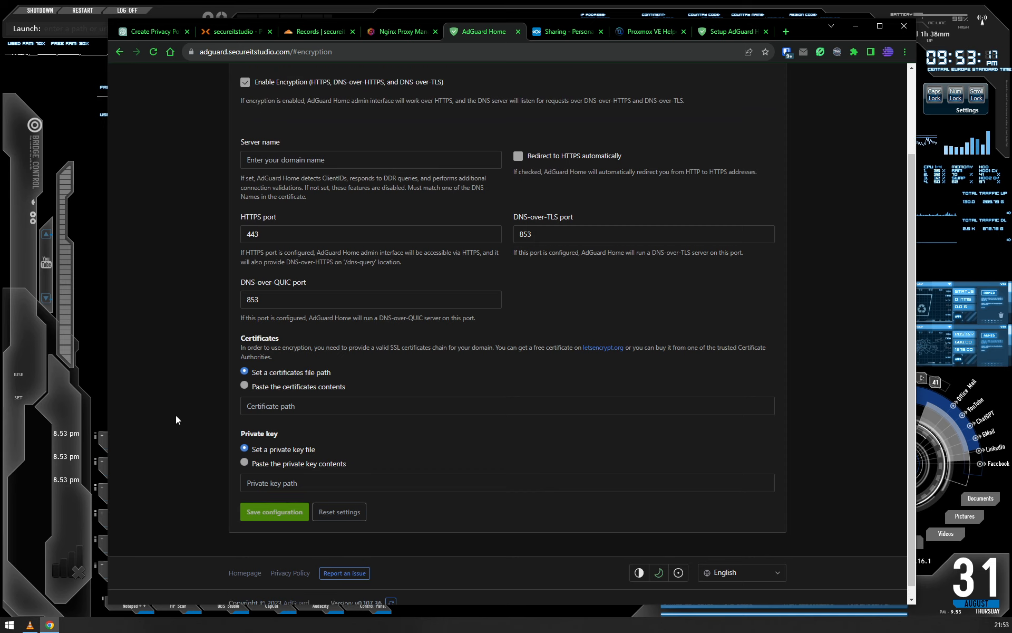
{"action": "left_click", "coordinate": [246, 185]}
{"action": "scroll", "coordinate": [211, 327], "scroll_direction": "down", "scroll_amount": 3}
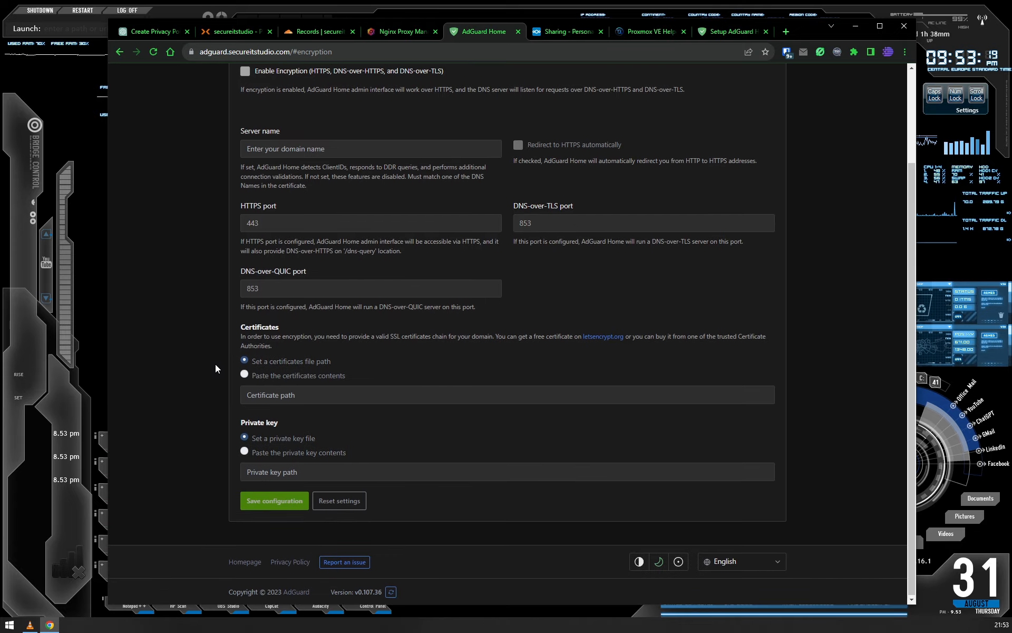
{"action": "scroll", "coordinate": [180, 490], "scroll_direction": "up", "scroll_amount": 2}
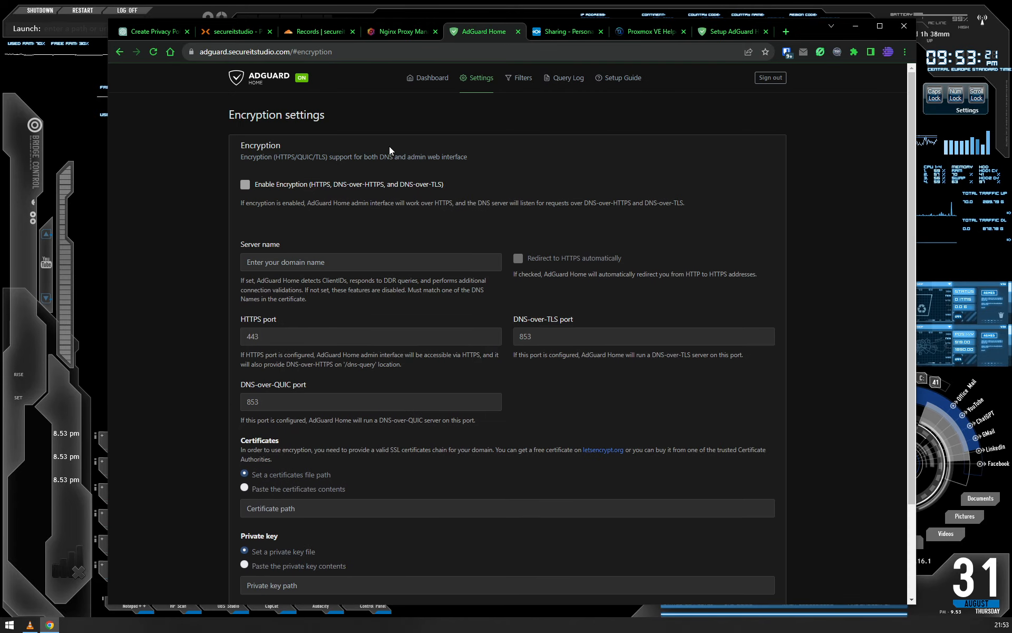
- Return to the existing instance's dashboard and refresh its statistics
{"action": "left_click", "coordinate": [414, 83]}
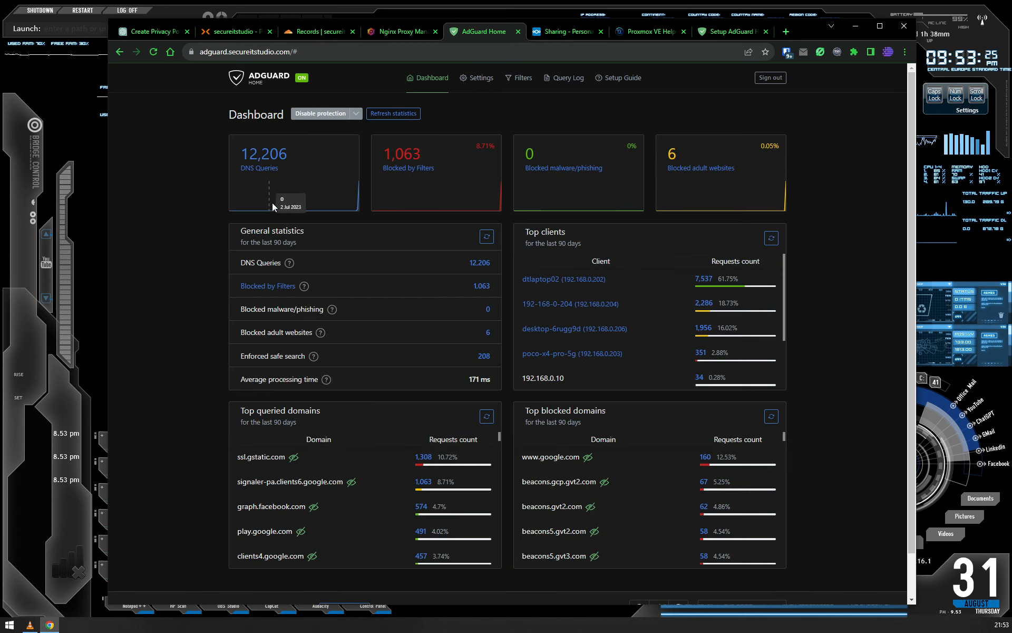
{"action": "left_click", "coordinate": [394, 114]}
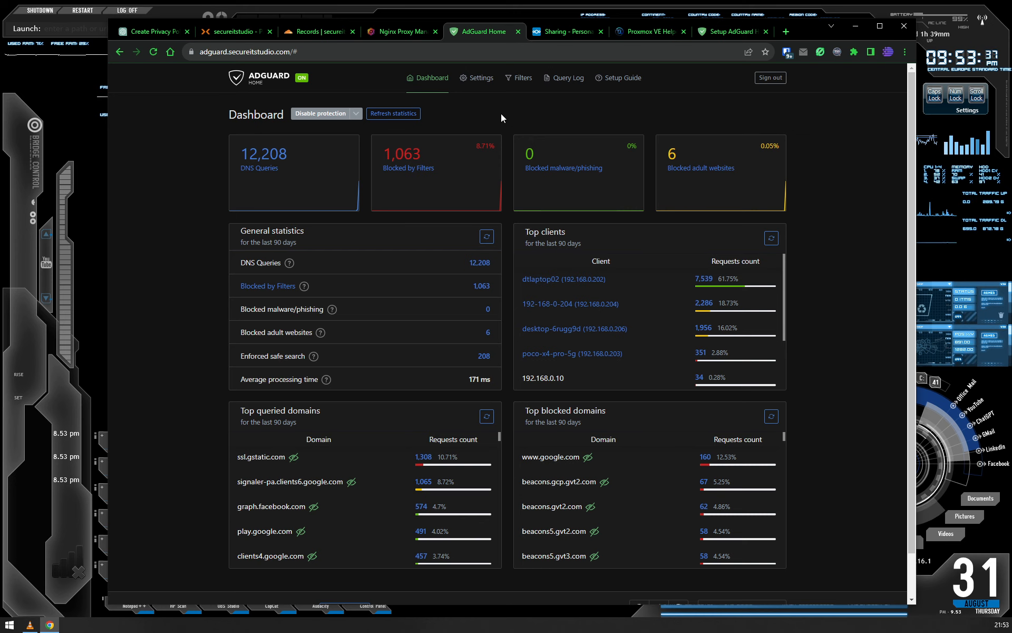
- Switch back to the new instance's setup wizard, finish its last steps and proceed to the dashboard login
{"action": "left_click", "coordinate": [732, 31]}
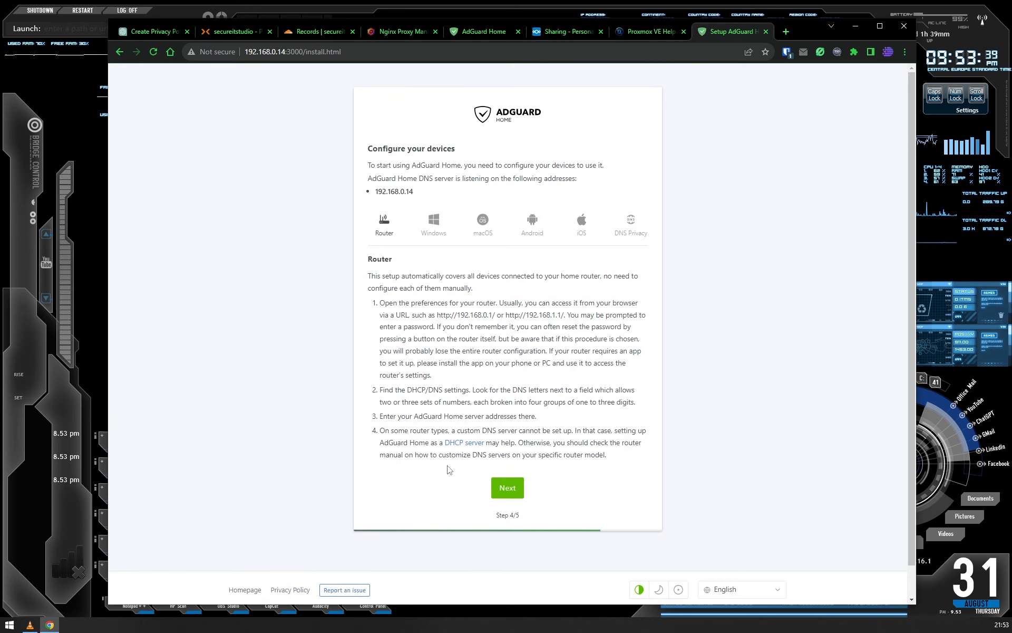
{"action": "left_click", "coordinate": [501, 488]}
{"action": "left_click", "coordinate": [481, 215]}
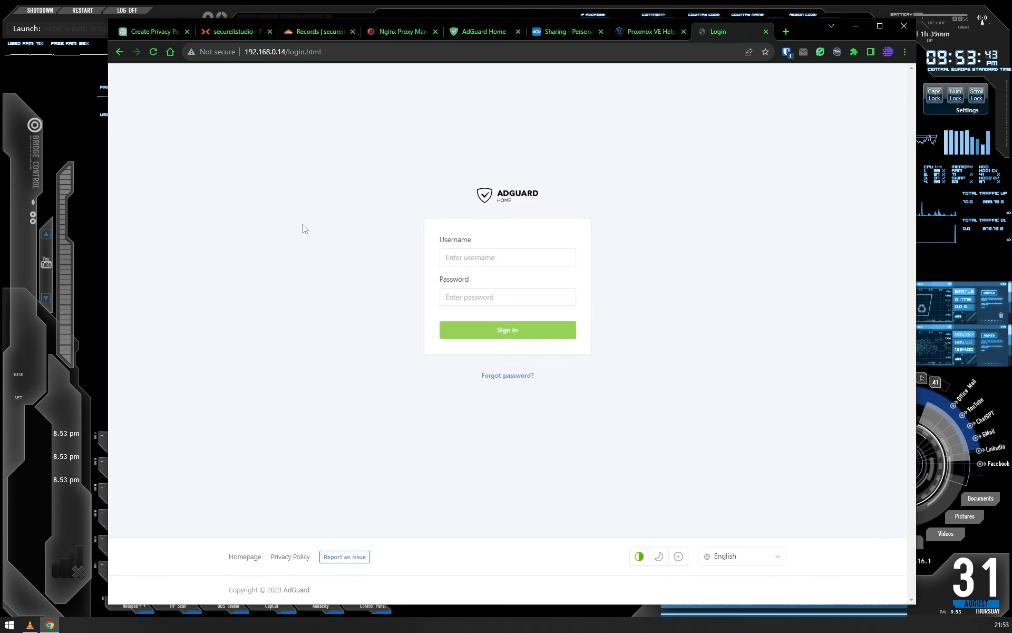
- Sign in to the new AdGuard Home instance with the username adgadmin and the account password
{"action": "left_click", "coordinate": [513, 254]}
{"action": "type", "text": "a"}
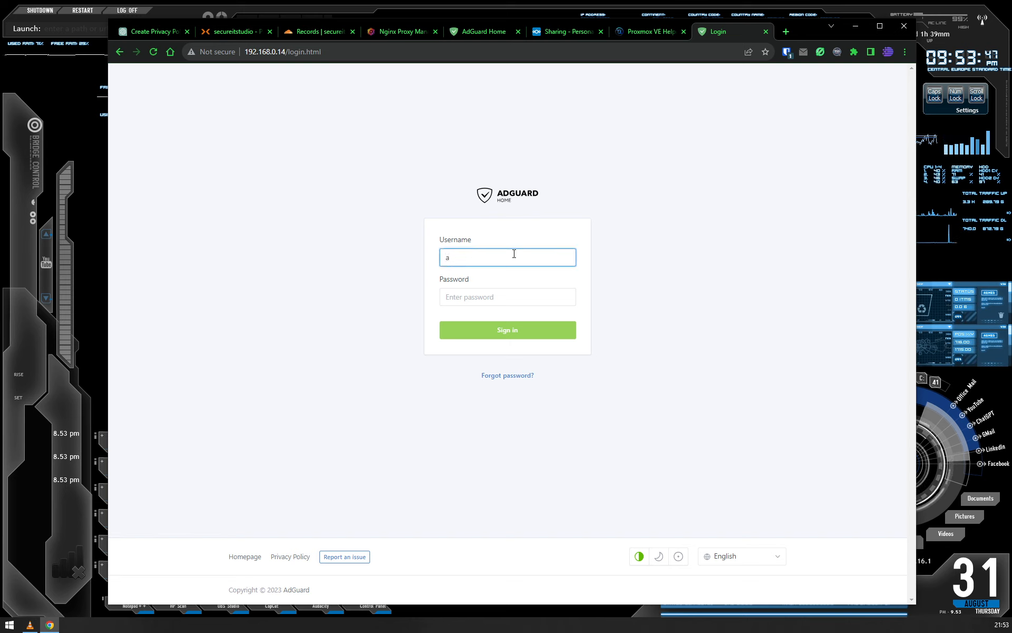
{"action": "type", "text": "dg"}
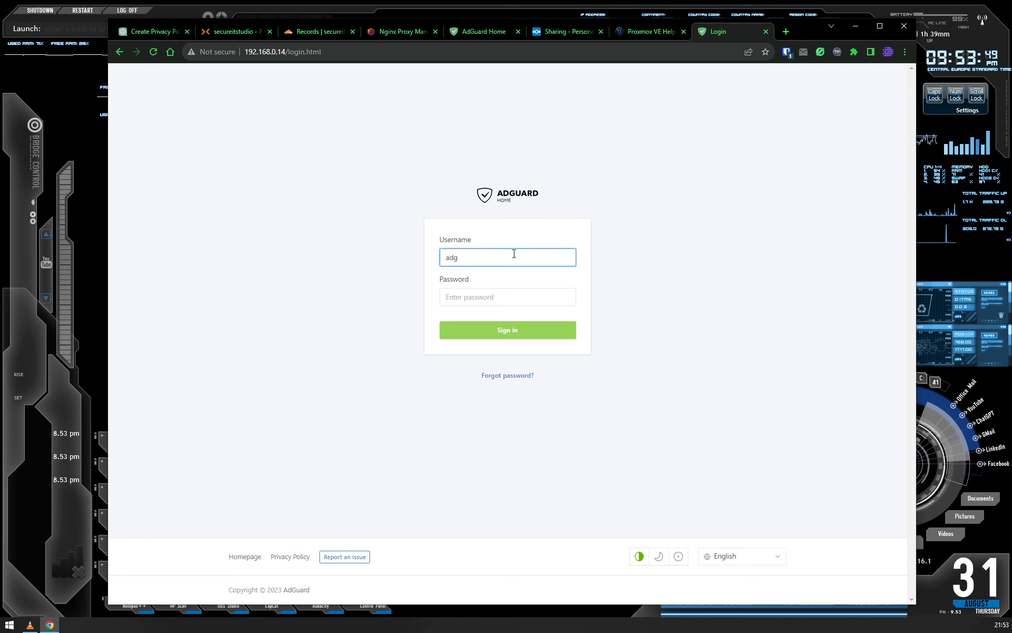
{"action": "type", "text": "admin"}
{"action": "key", "text": "Tab"}
{"action": "type", "text": "********"}
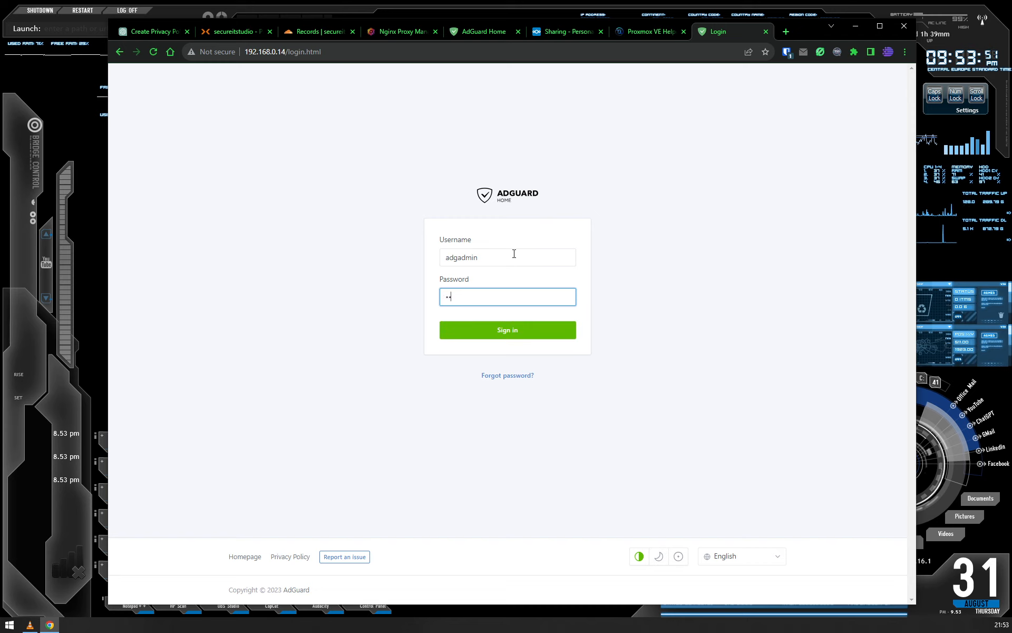
{"action": "key", "text": "Return"}
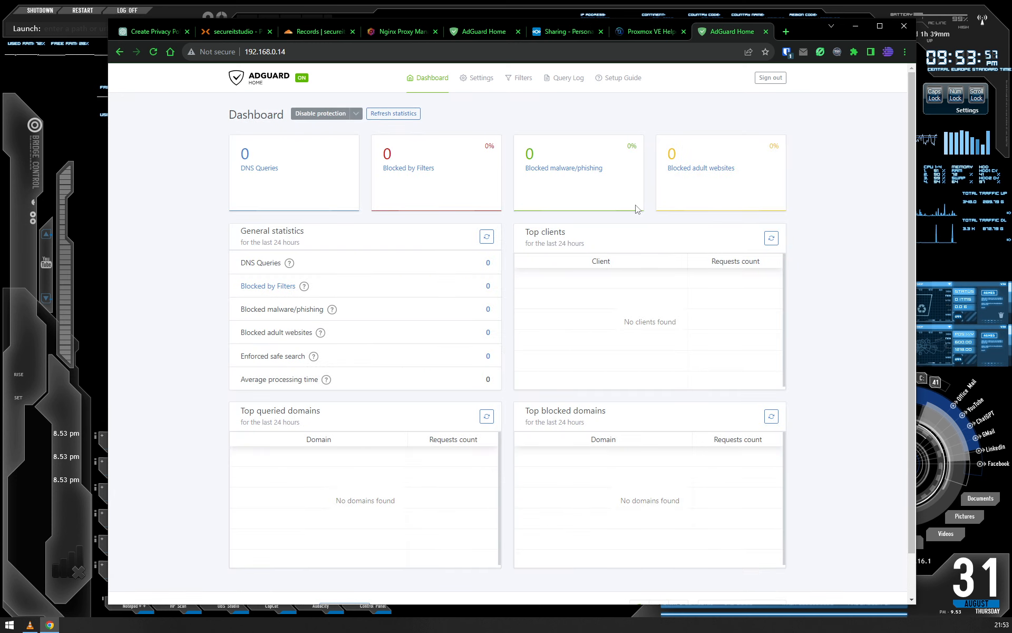
- Examine the new instance's dashboard and try the dark theme, restoring the automatic theme
{"action": "mouse_move", "coordinate": [476, 199]}
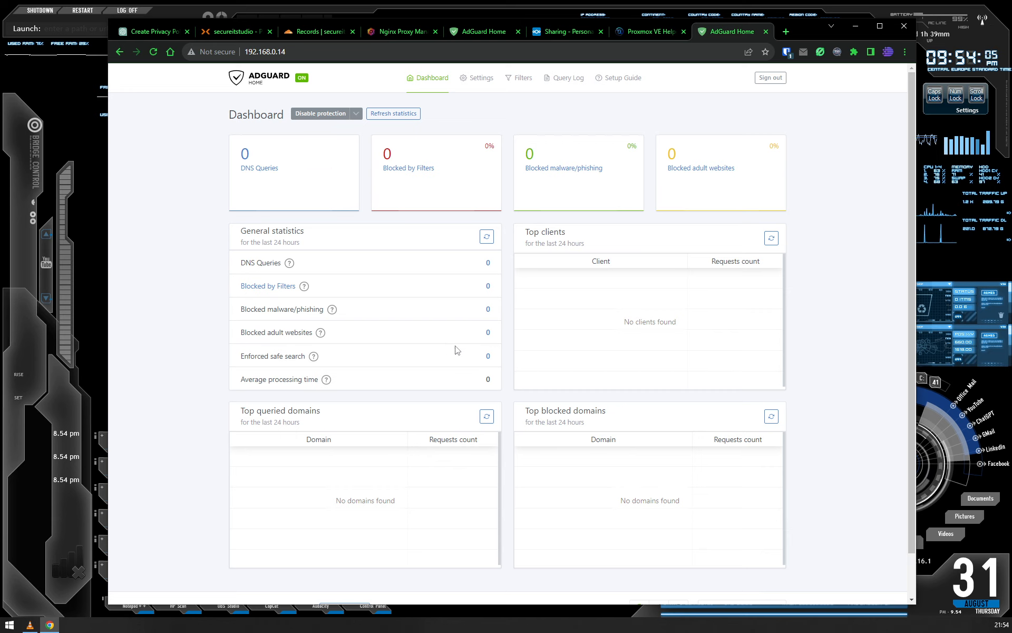
{"action": "scroll", "coordinate": [531, 492], "scroll_direction": "down", "scroll_amount": 2}
{"action": "scroll", "coordinate": [615, 497], "scroll_direction": "up", "scroll_amount": 2}
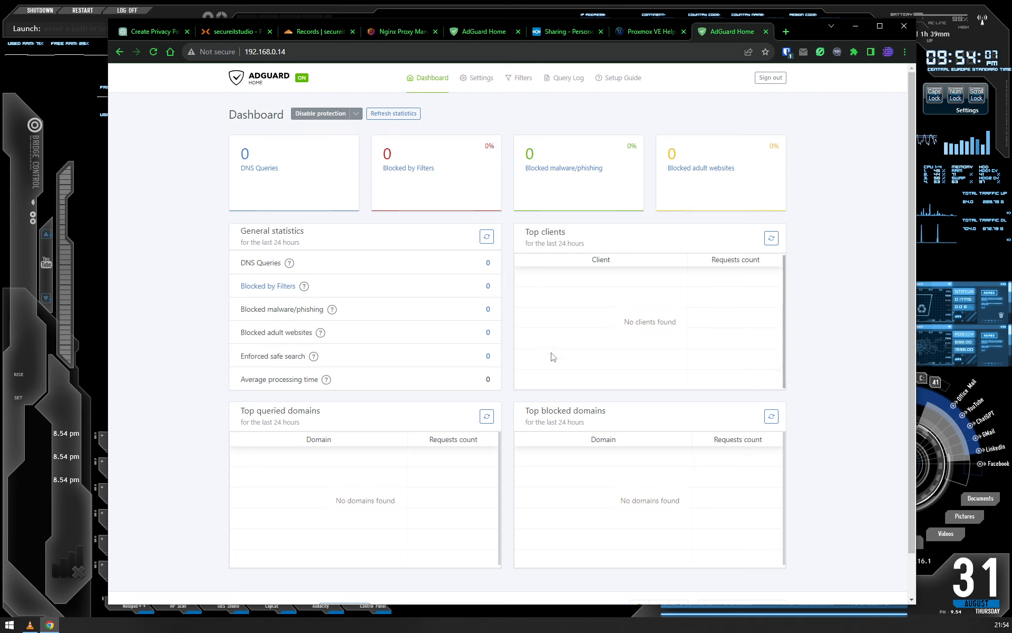
{"action": "scroll", "coordinate": [693, 562], "scroll_direction": "down", "scroll_amount": 2}
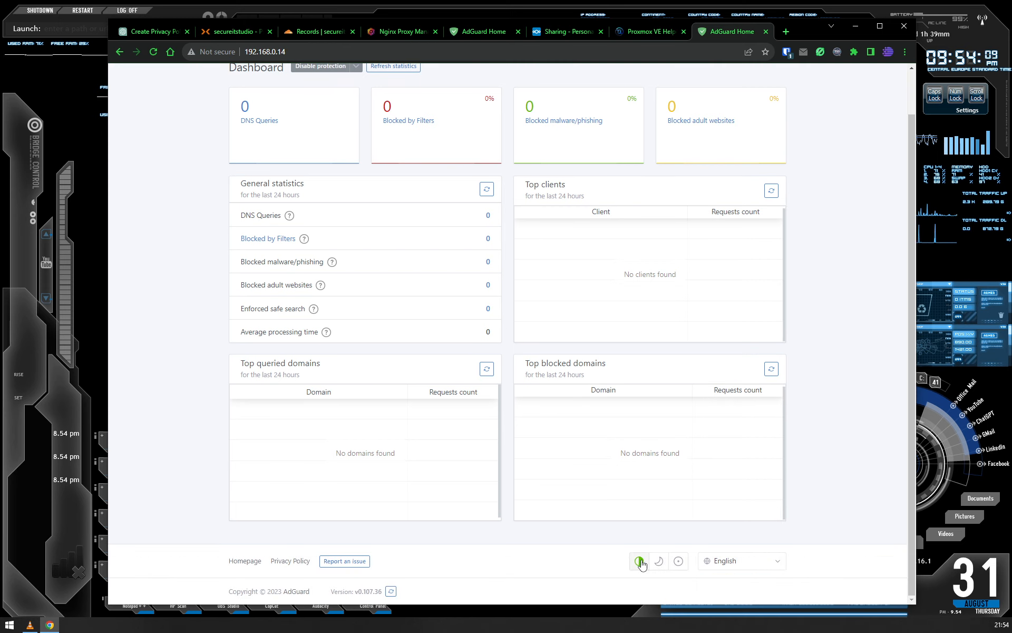
{"action": "left_click", "coordinate": [658, 561]}
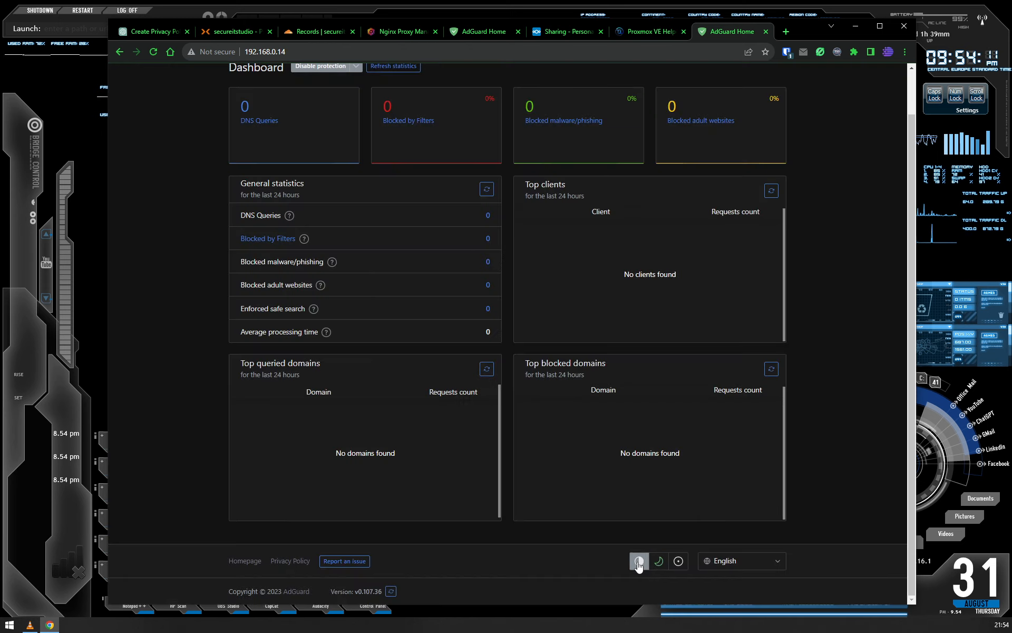
{"action": "left_click", "coordinate": [640, 561]}
{"action": "scroll", "coordinate": [802, 474], "scroll_direction": "up", "scroll_amount": 2}
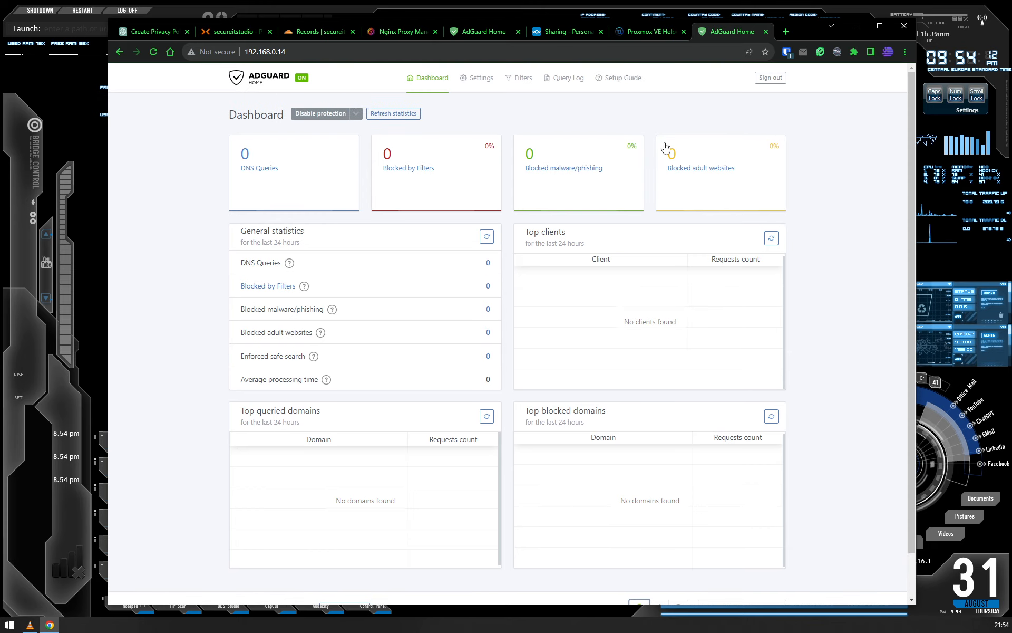
- Look through the setup guide and the query log, and open the general settings
{"action": "left_click", "coordinate": [616, 78]}
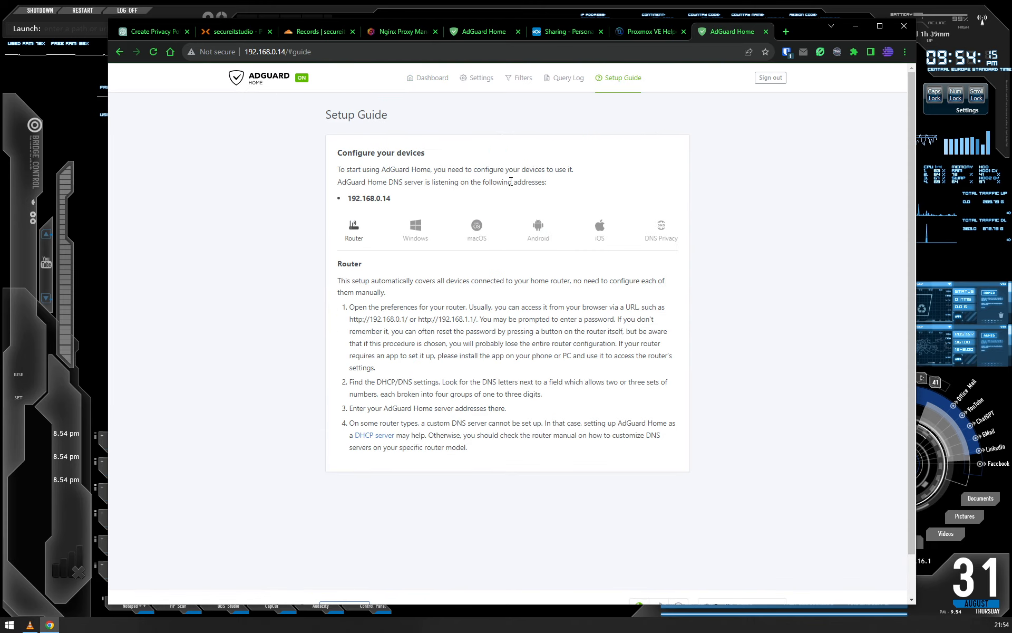
{"action": "left_click", "coordinate": [551, 80]}
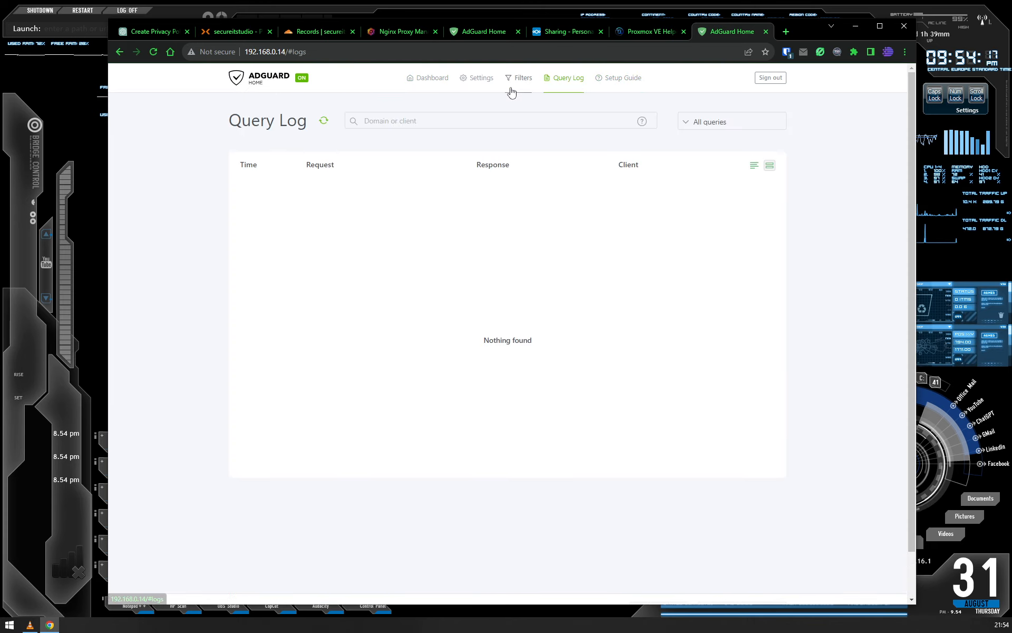
{"action": "mouse_move", "coordinate": [473, 83]}
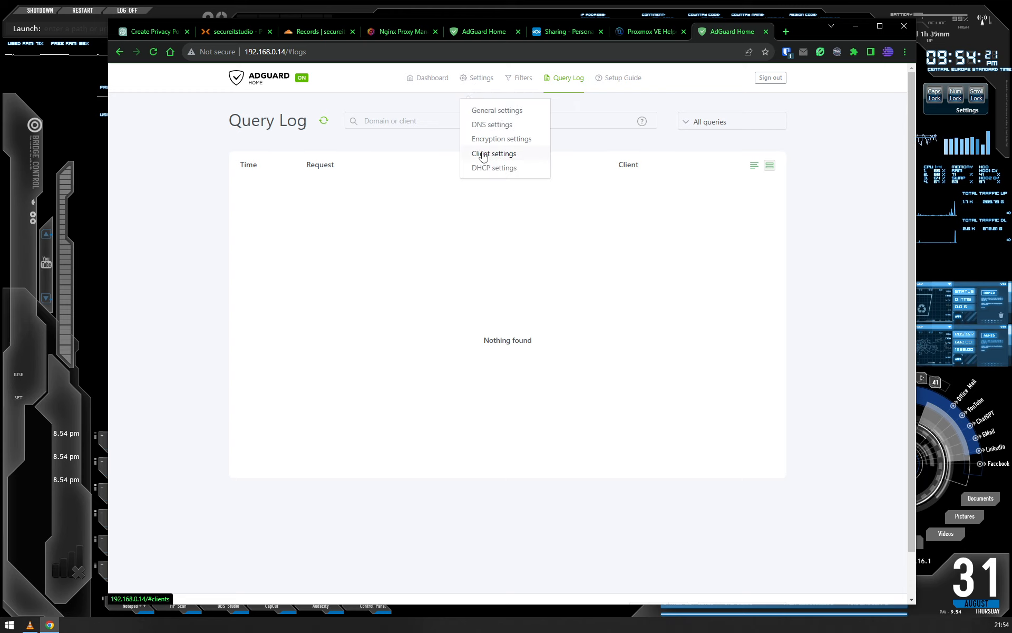
{"action": "left_click", "coordinate": [481, 112]}
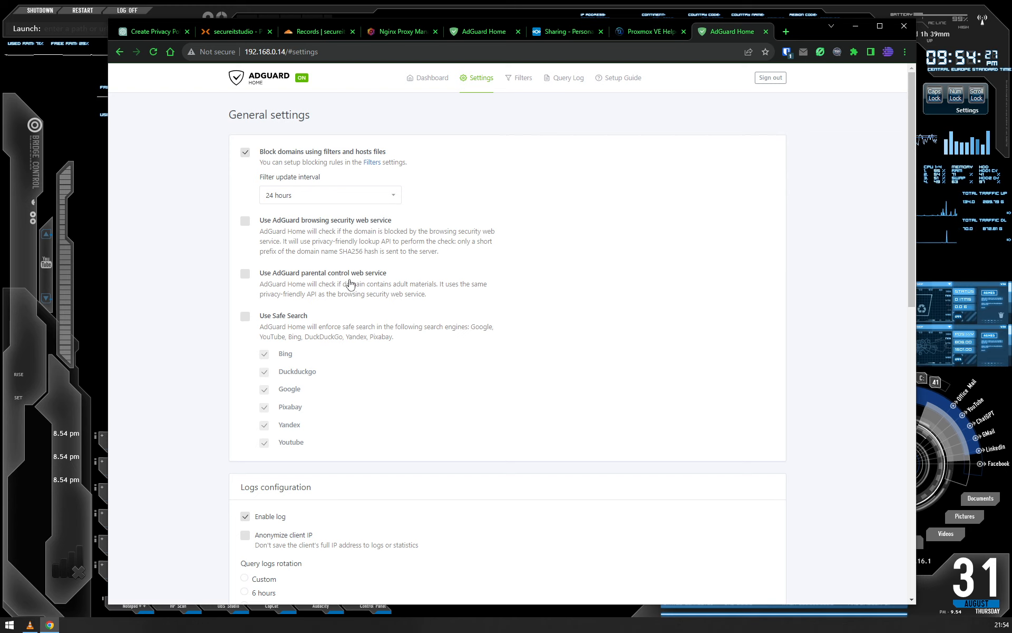
- Try enabling Safe Search and turn it off again
{"action": "left_click", "coordinate": [247, 319]}
{"action": "left_click", "coordinate": [247, 319]}
{"action": "left_click", "coordinate": [247, 321]}
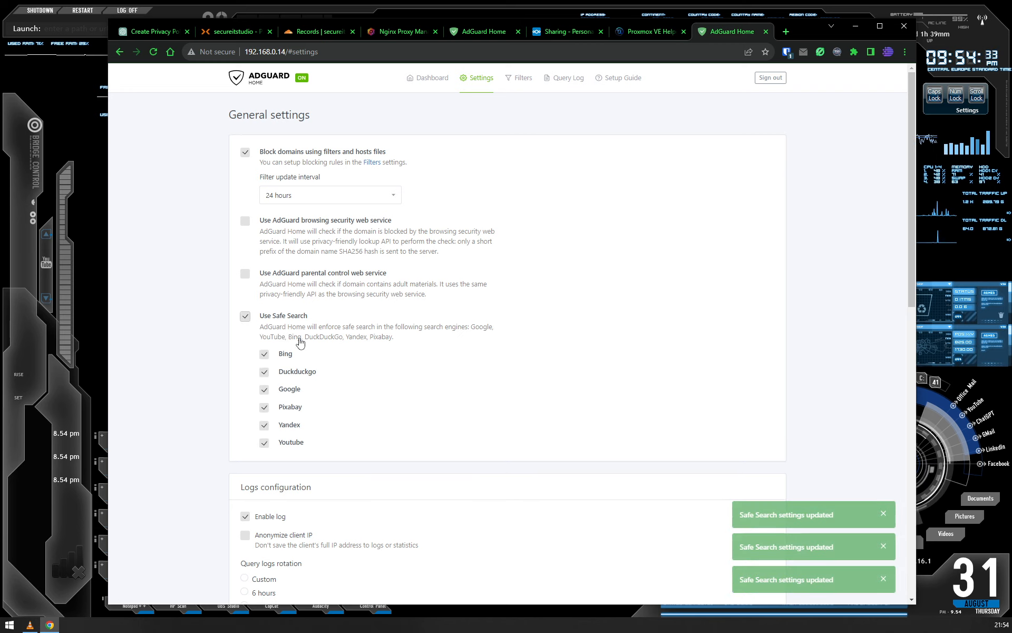
{"action": "left_click", "coordinate": [245, 318]}
- Select Anonymize client IP in the logs configuration and examine the query log rotation and statistics retention options
{"action": "scroll", "coordinate": [195, 401], "scroll_direction": "down", "scroll_amount": 3}
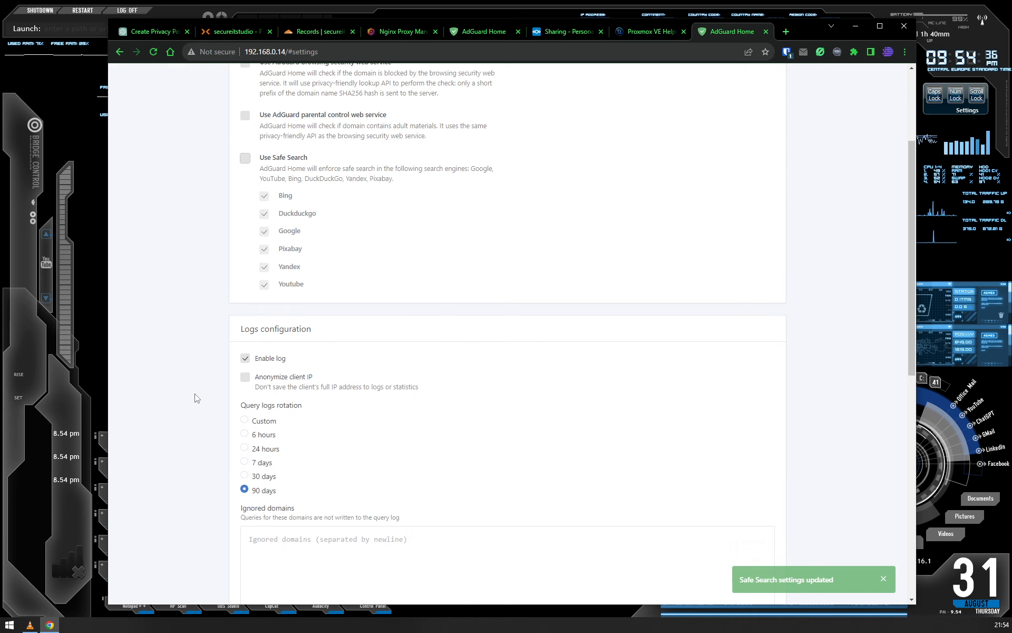
{"action": "left_click", "coordinate": [245, 377]}
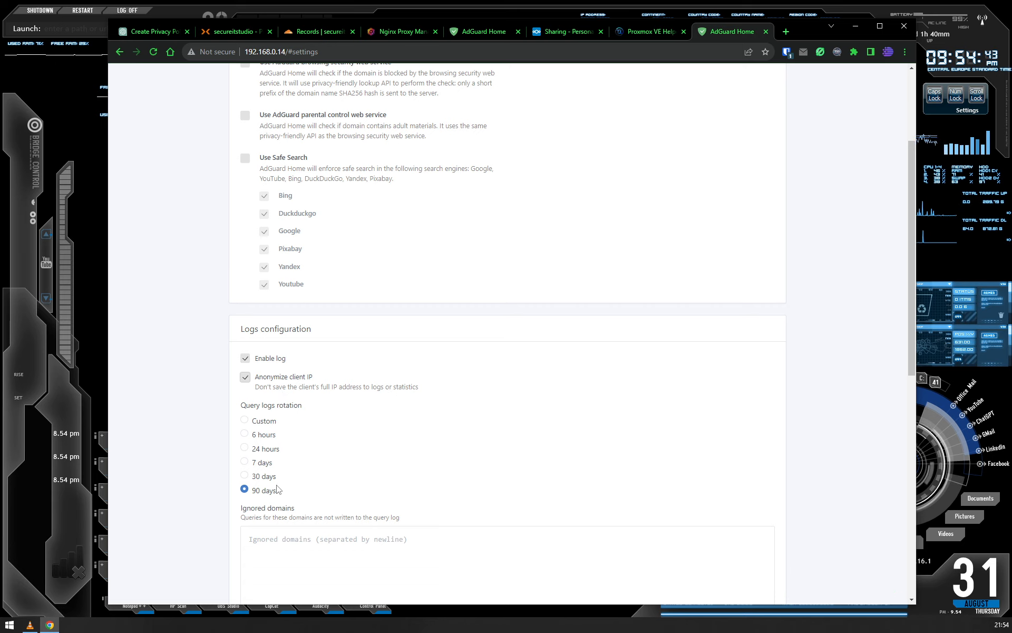
{"action": "scroll", "coordinate": [279, 454], "scroll_direction": "down", "scroll_amount": 4}
{"action": "scroll", "coordinate": [295, 480], "scroll_direction": "down", "scroll_amount": 3}
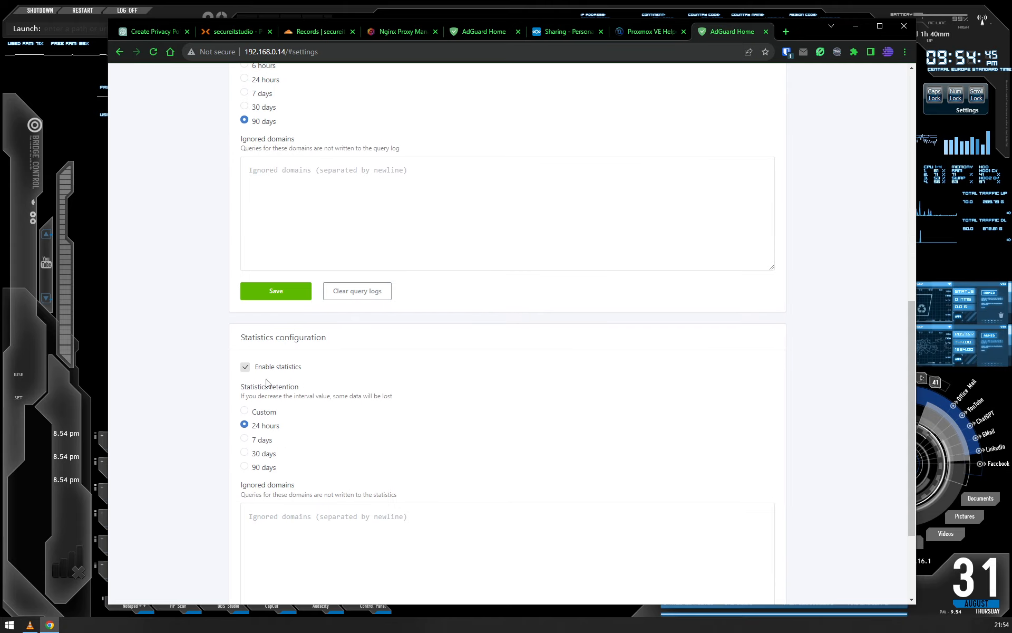
{"action": "scroll", "coordinate": [263, 491], "scroll_direction": "up", "scroll_amount": 10}
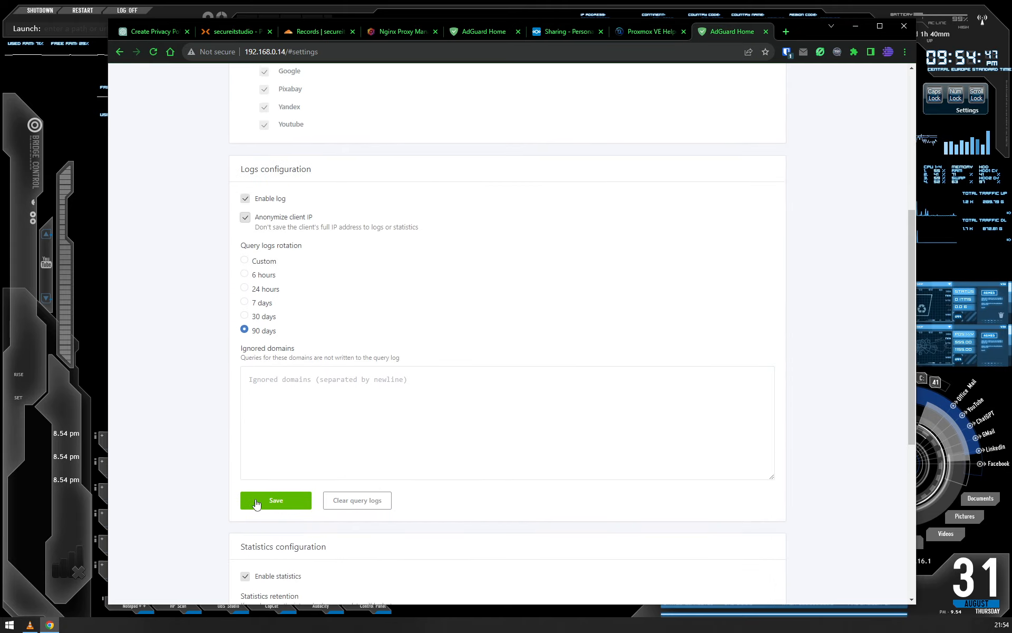
- Open the DNS settings and select Fastest IP address as the upstream DNS query mode
{"action": "mouse_move", "coordinate": [478, 79]}
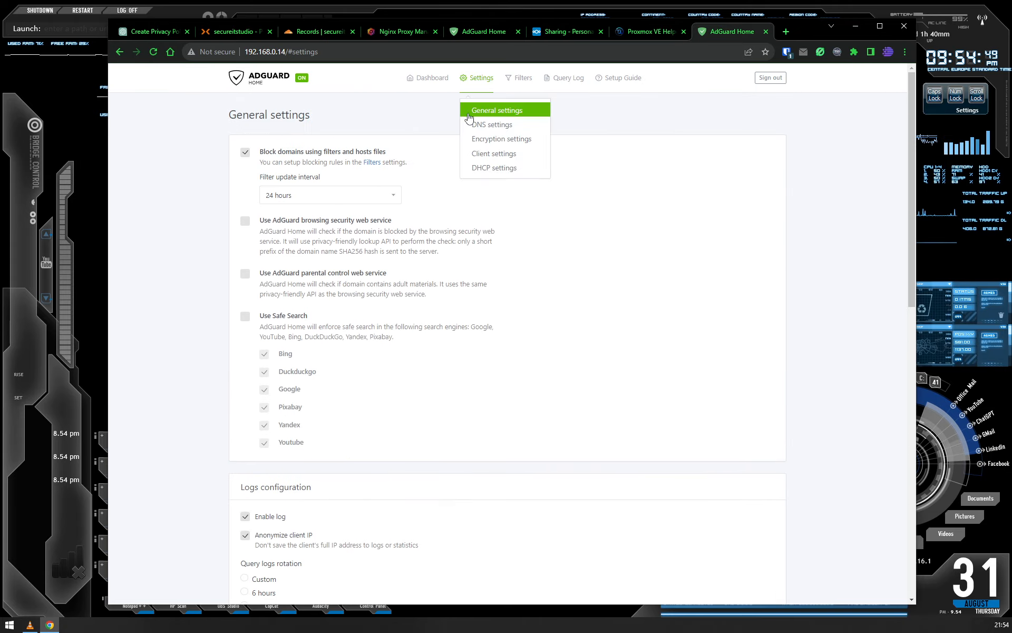
{"action": "left_click", "coordinate": [476, 125]}
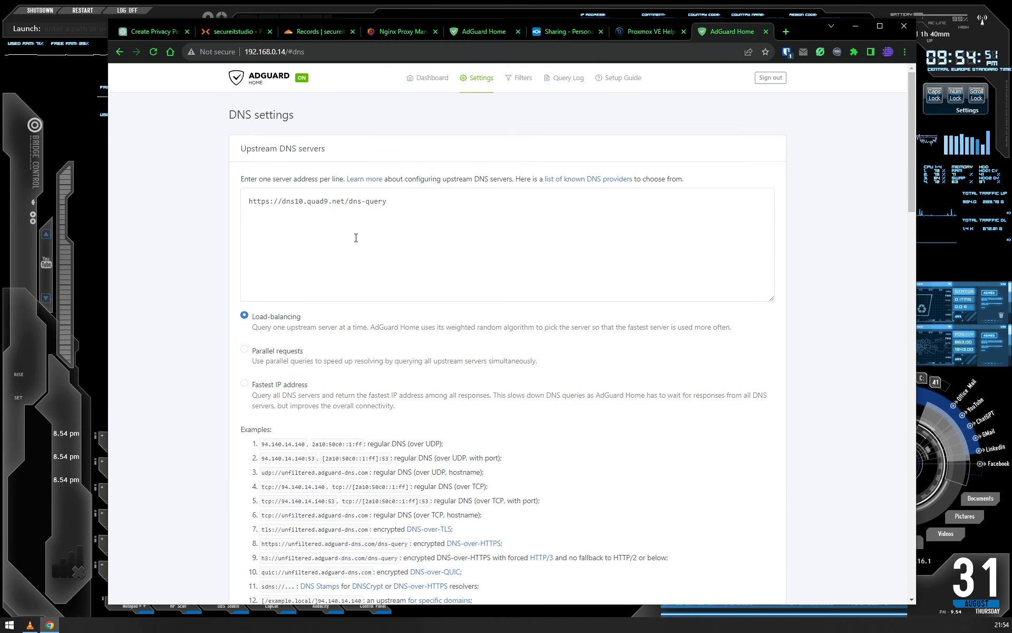
{"action": "left_click", "coordinate": [356, 238]}
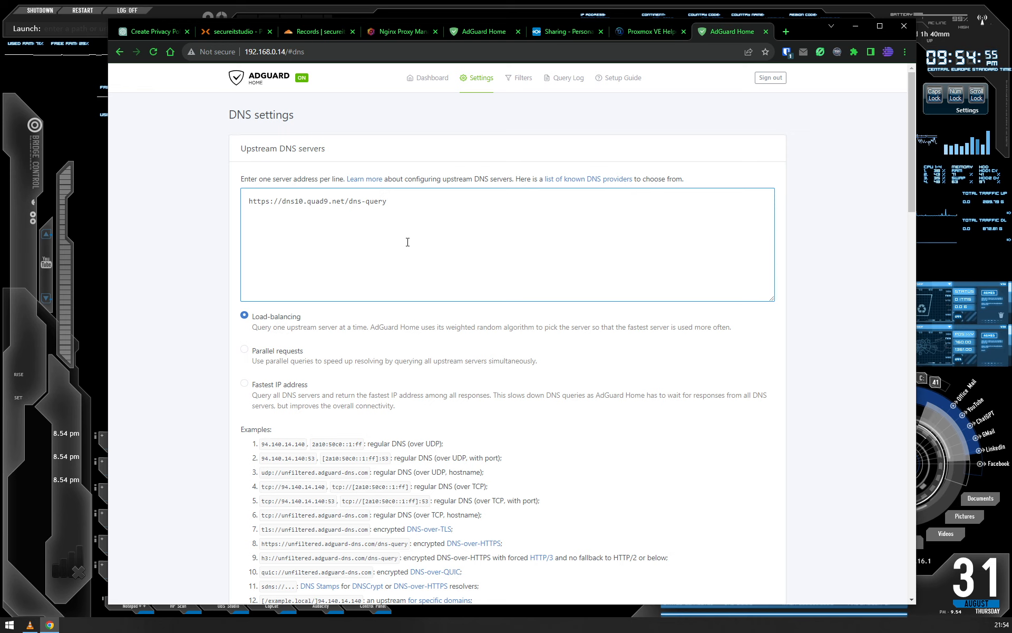
{"action": "left_click", "coordinate": [245, 387]}
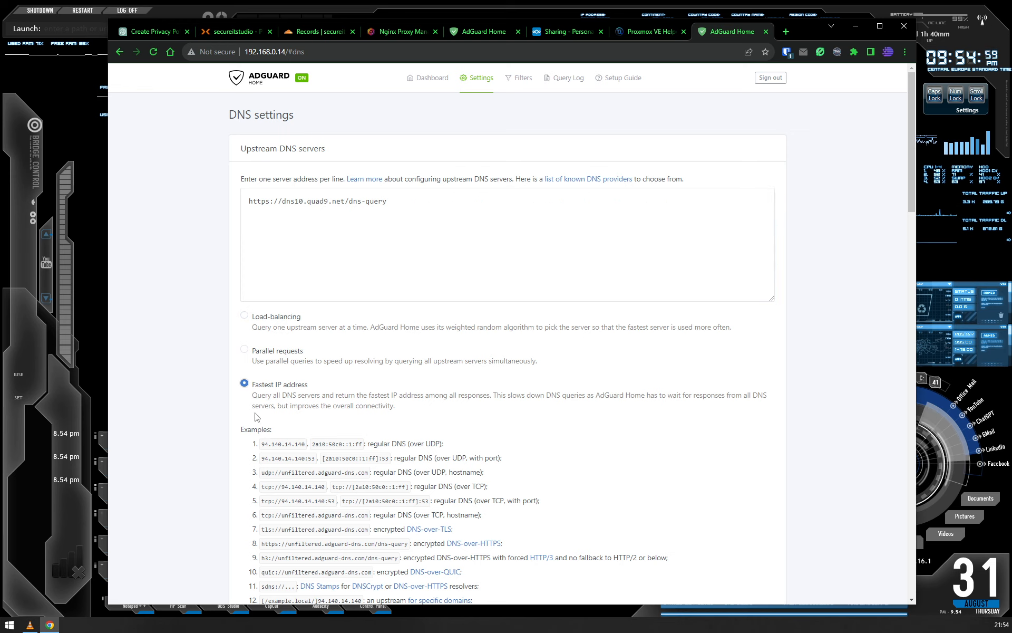
- Examine the bootstrap and private reverse DNS servers, the DNS server configuration with its blocking modes, and the DNS cache configuration
{"action": "scroll", "coordinate": [263, 409], "scroll_direction": "down", "scroll_amount": 8}
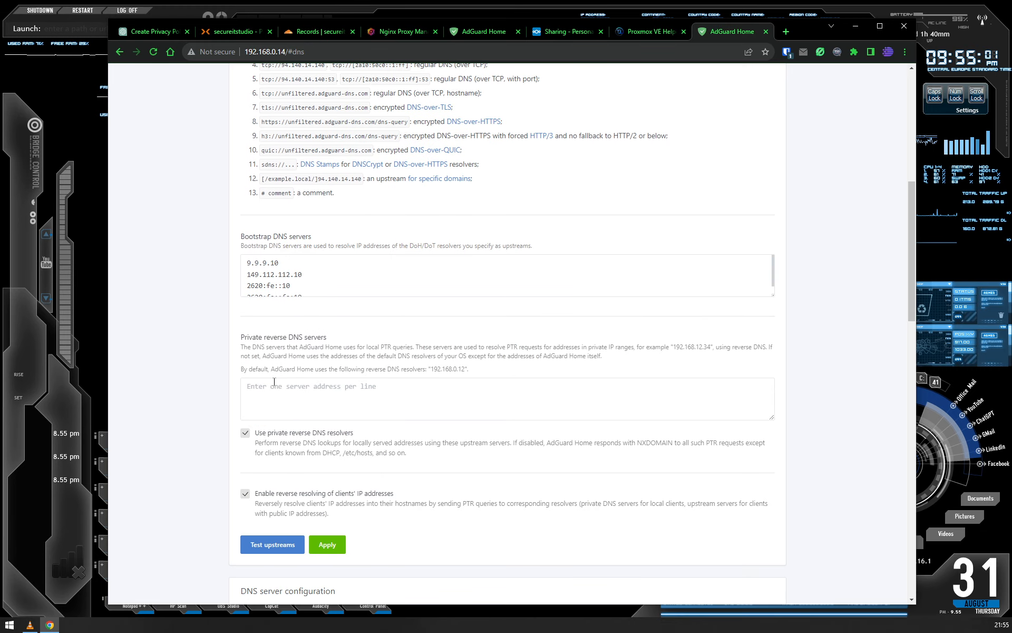
{"action": "left_click", "coordinate": [356, 262]}
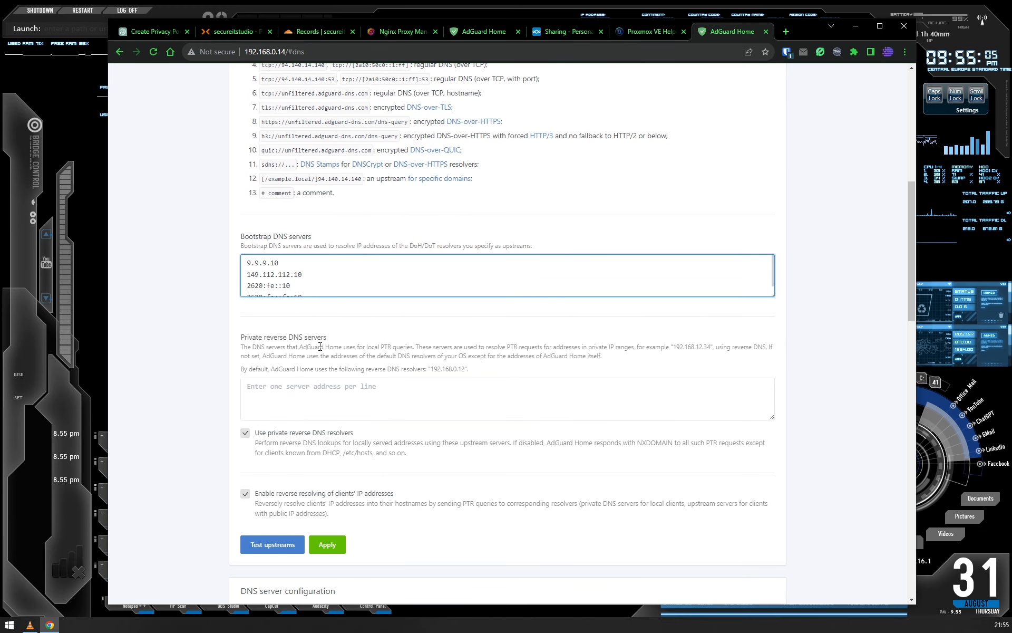
{"action": "scroll", "coordinate": [320, 346], "scroll_direction": "down", "scroll_amount": 4}
{"action": "scroll", "coordinate": [314, 364], "scroll_direction": "down", "scroll_amount": 3}
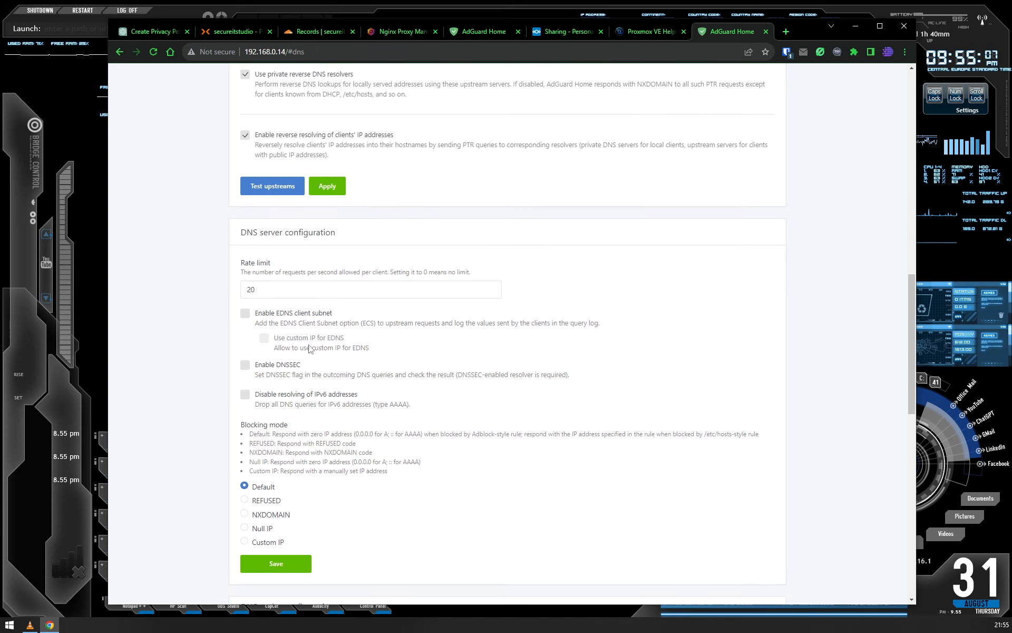
{"action": "scroll", "coordinate": [310, 348], "scroll_direction": "down", "scroll_amount": 1}
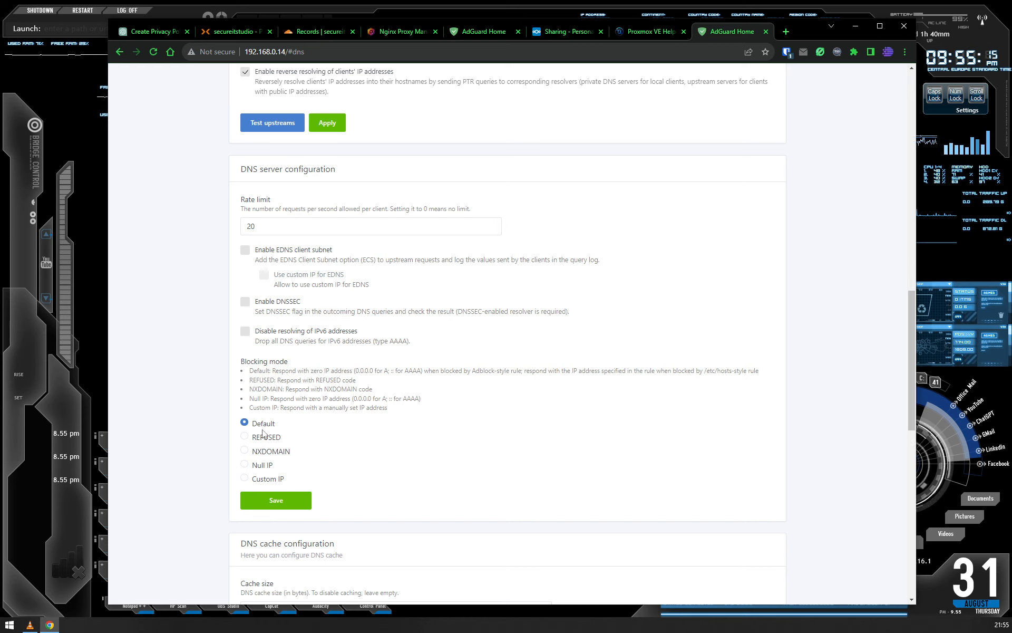
{"action": "scroll", "coordinate": [206, 443], "scroll_direction": "down", "scroll_amount": 2}
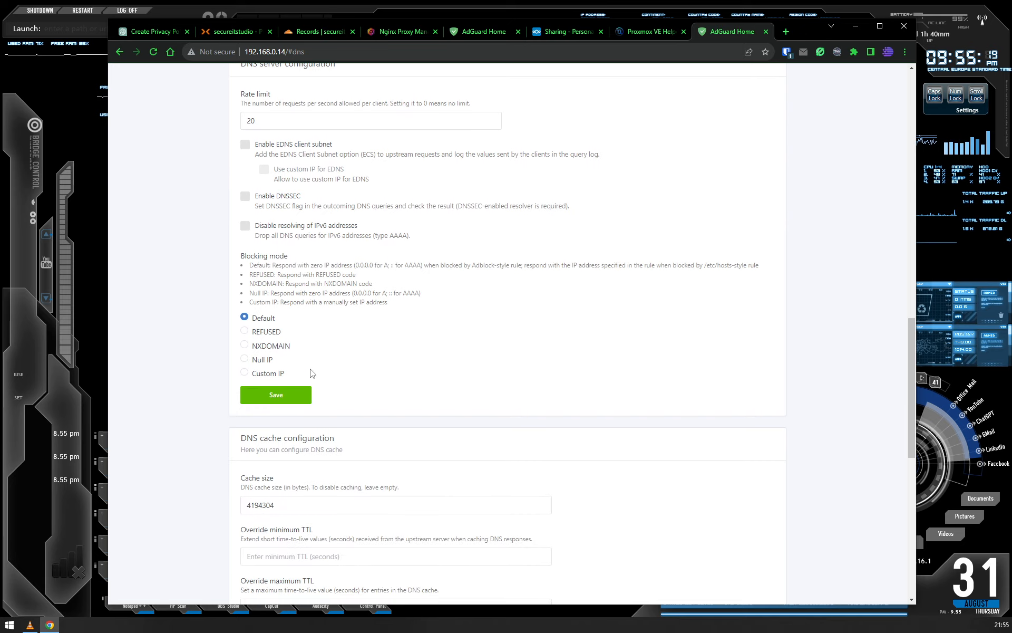
{"action": "scroll", "coordinate": [327, 437], "scroll_direction": "down", "scroll_amount": 3}
{"action": "scroll", "coordinate": [324, 442], "scroll_direction": "up", "scroll_amount": 3}
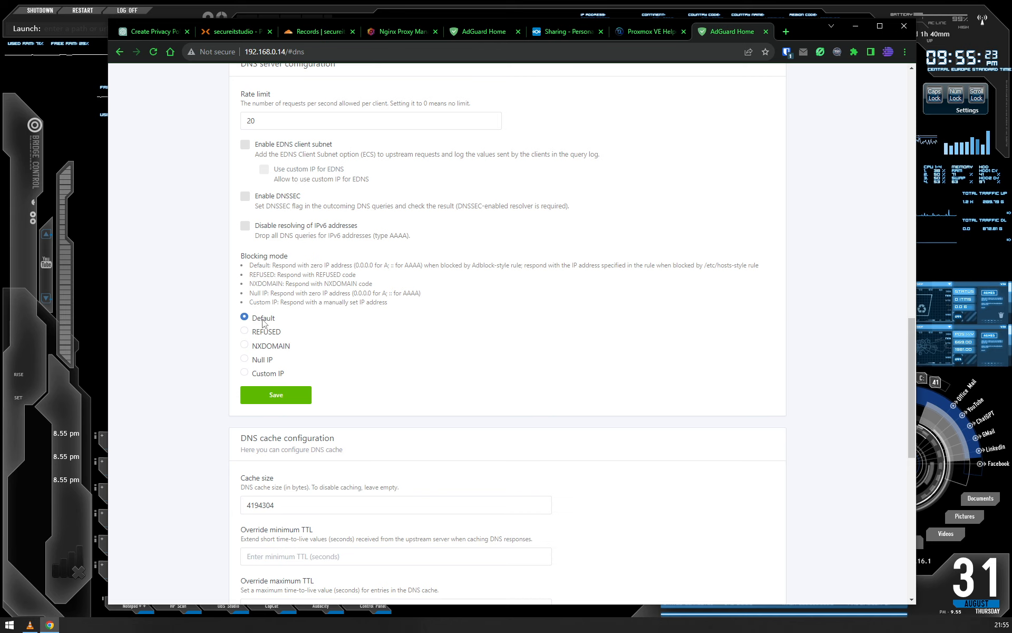
{"action": "scroll", "coordinate": [353, 438], "scroll_direction": "down", "scroll_amount": 5}
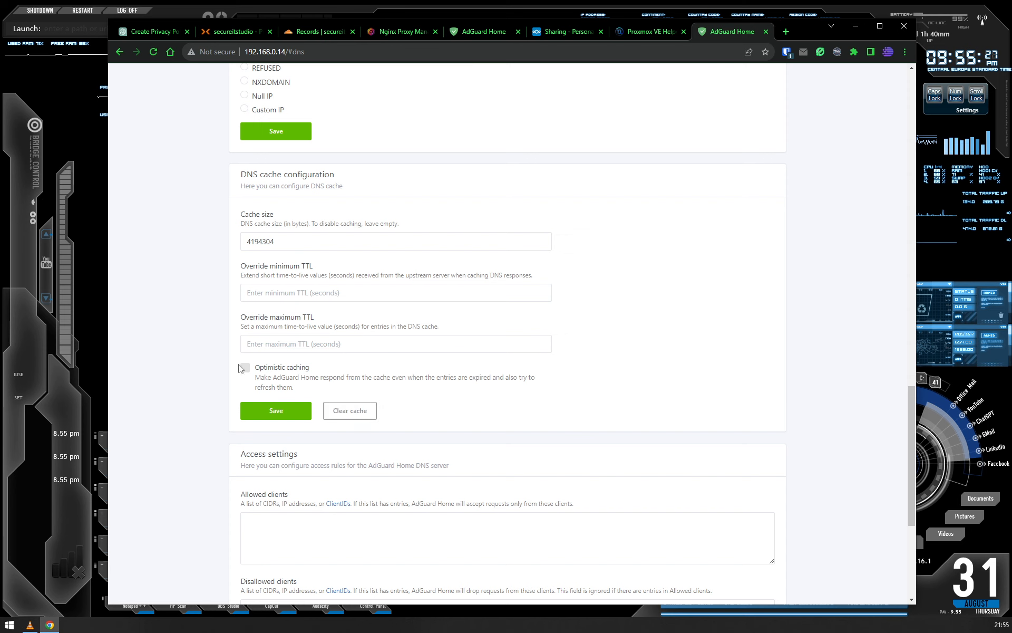
{"action": "scroll", "coordinate": [222, 469], "scroll_direction": "up", "scroll_amount": 8}
{"action": "scroll", "coordinate": [238, 471], "scroll_direction": "up", "scroll_amount": 15}
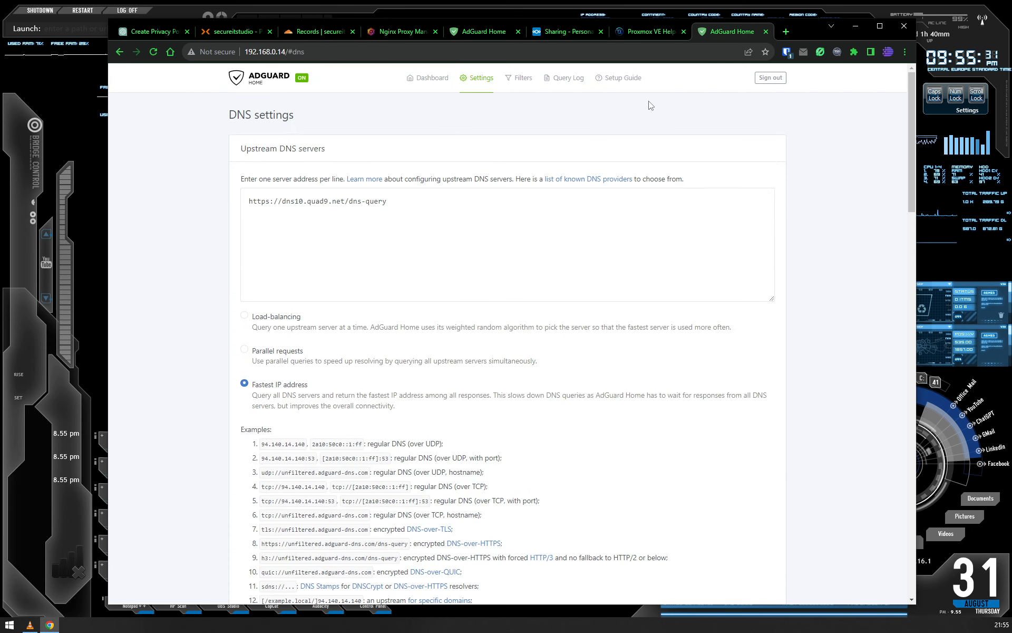
- Close the new instance's page and switch to the existing AdGuard Home dashboard at adguard.secureitstudio.com
{"action": "left_click", "coordinate": [766, 32]}
{"action": "left_click", "coordinate": [229, 34]}
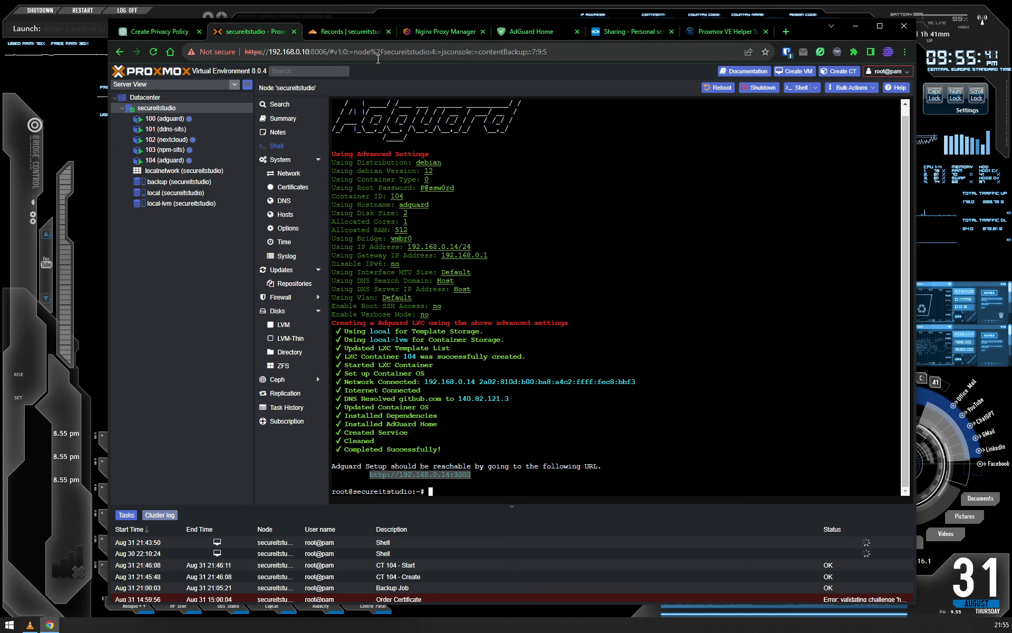
{"action": "left_click", "coordinate": [523, 35]}
{"action": "left_click", "coordinate": [246, 47]}
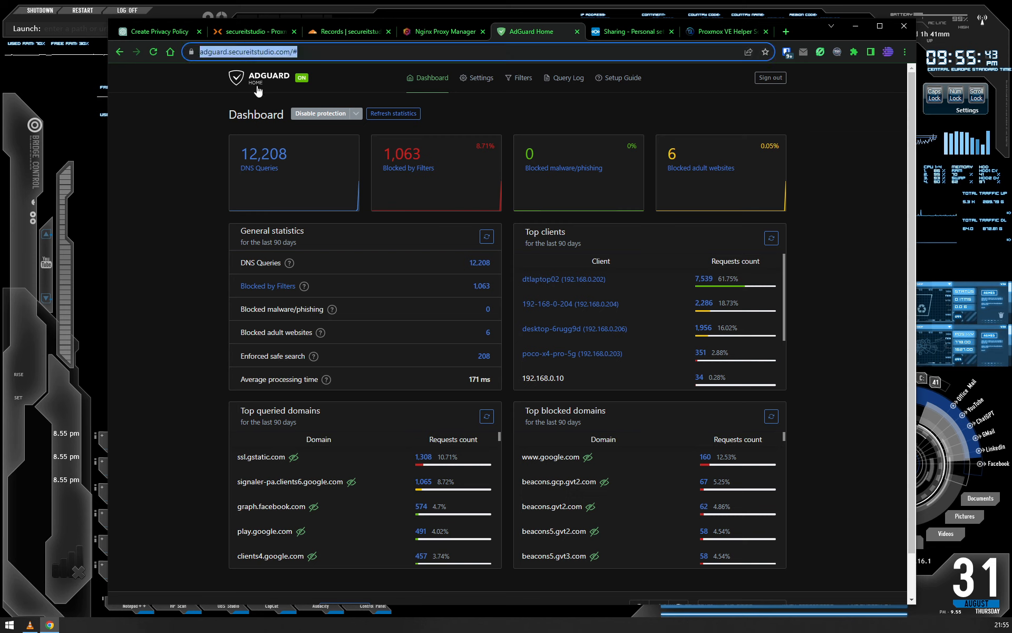
- Check the connection security of adguard.secureitstudio.com and view the common name its certificate is issued to, closing the certificate viewer
{"action": "left_click", "coordinate": [192, 51]}
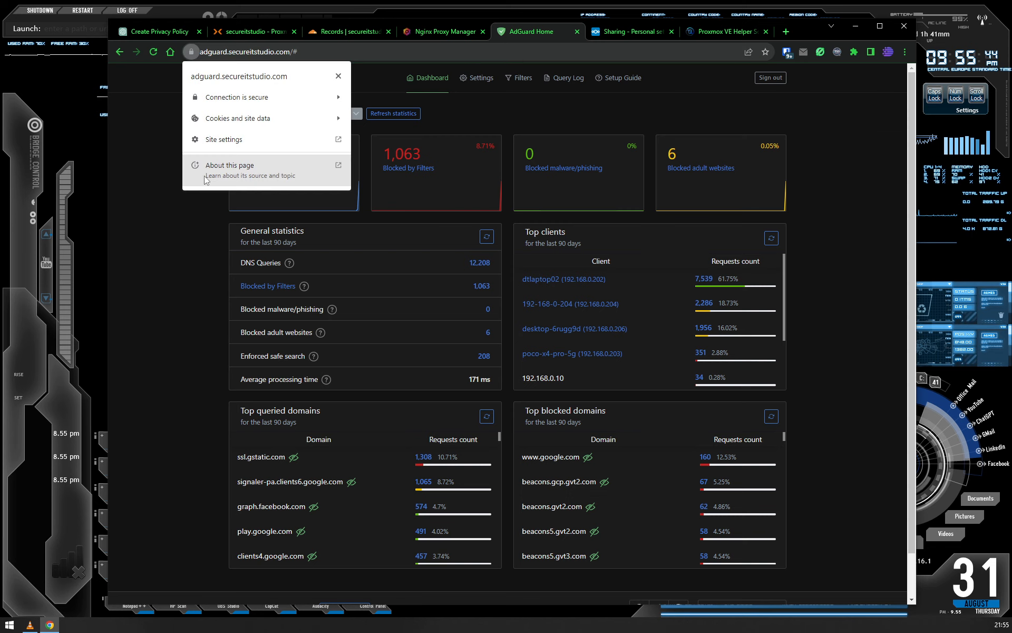
{"action": "left_click", "coordinate": [257, 101]}
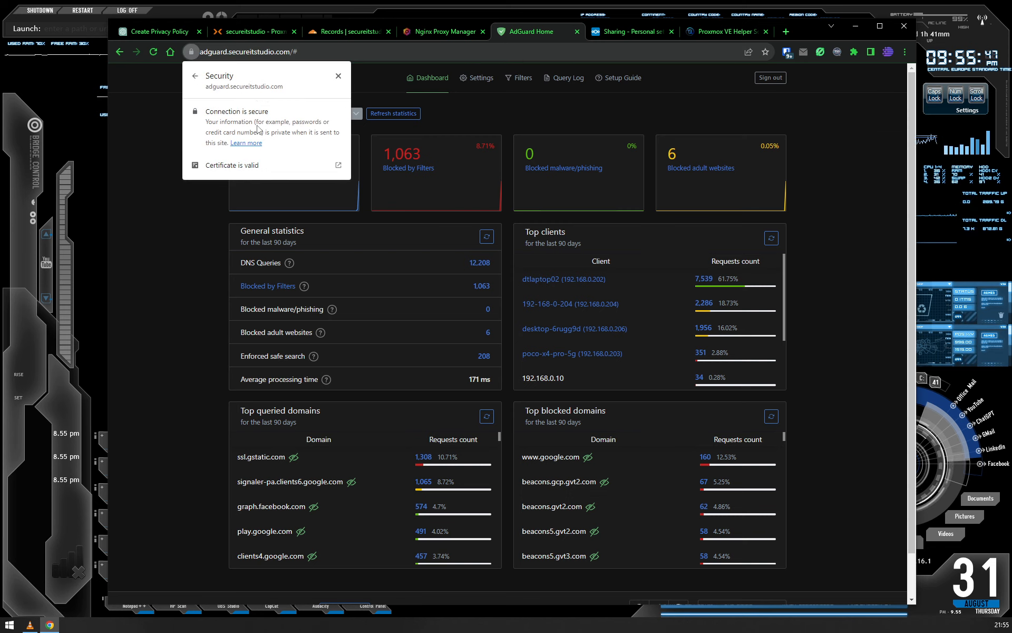
{"action": "left_click", "coordinate": [238, 165]}
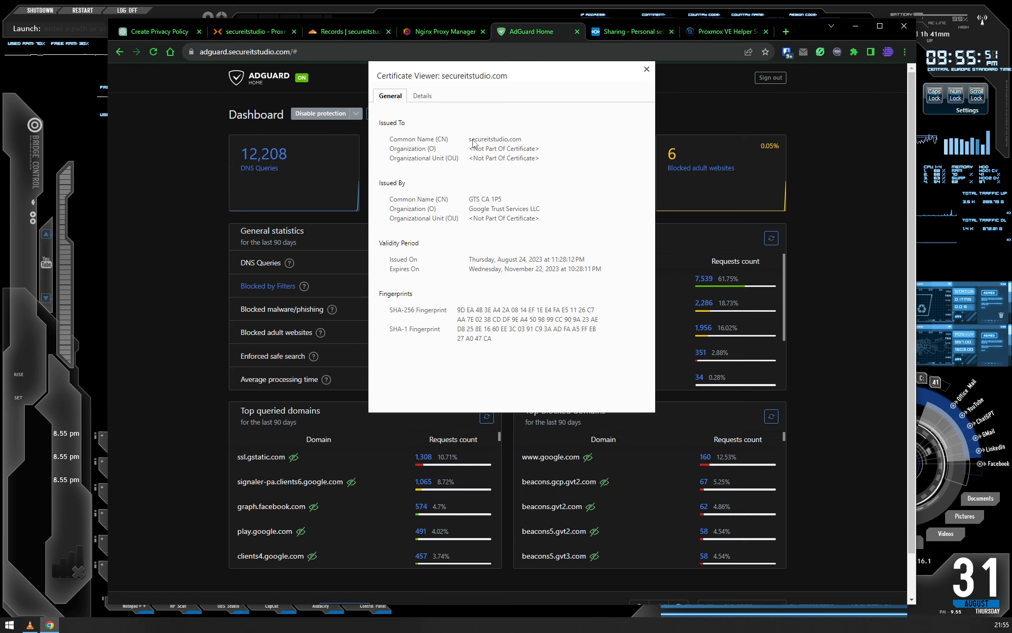
{"action": "left_click_drag", "start_coordinate": [469, 139], "coordinate": [522, 140]}
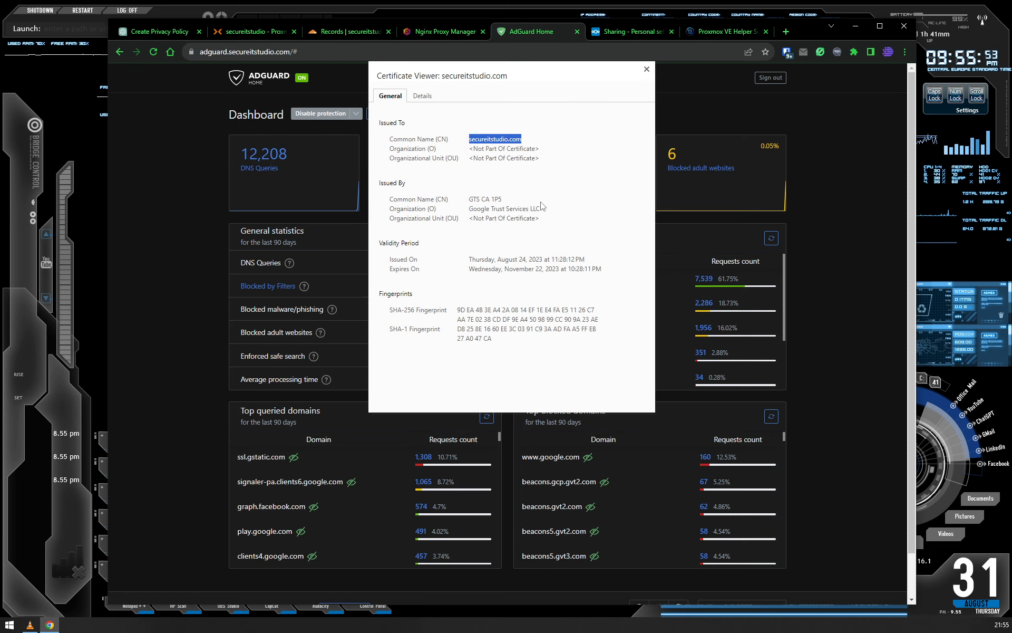
{"action": "left_click", "coordinate": [547, 180]}
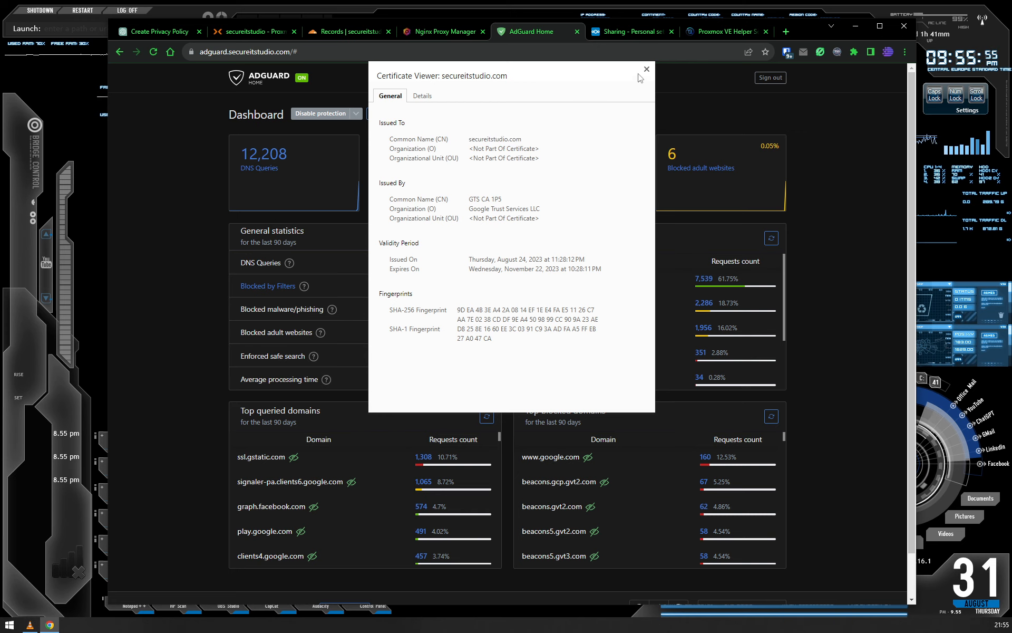
{"action": "key", "text": "Escape"}
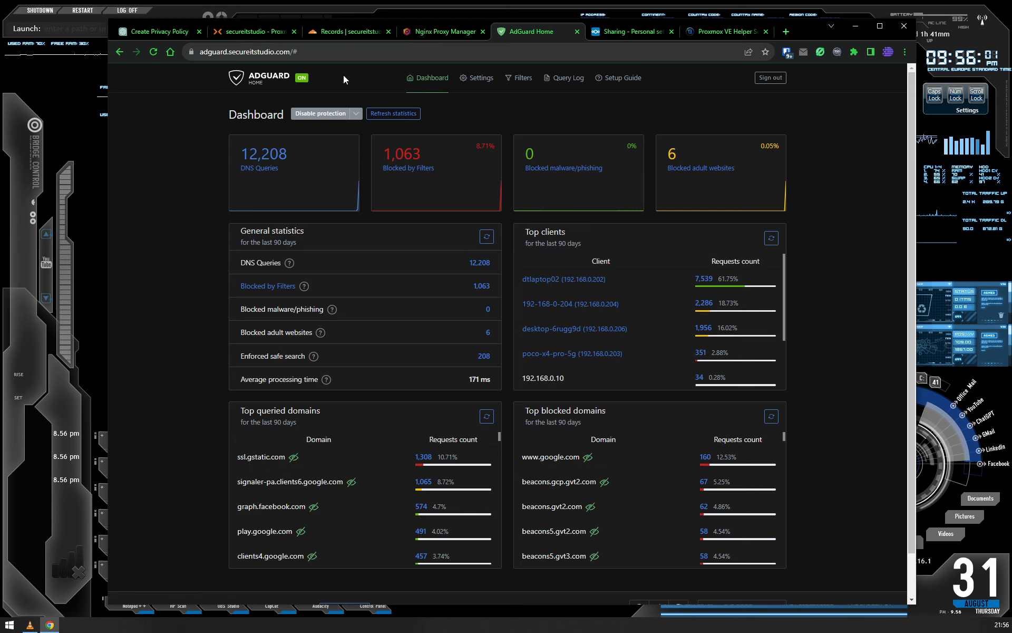
- Switch to the Cloudflare dashboard and examine the secureitstudio.com DNS records, including the target of the adguard CNAME record
{"action": "left_click", "coordinate": [349, 32]}
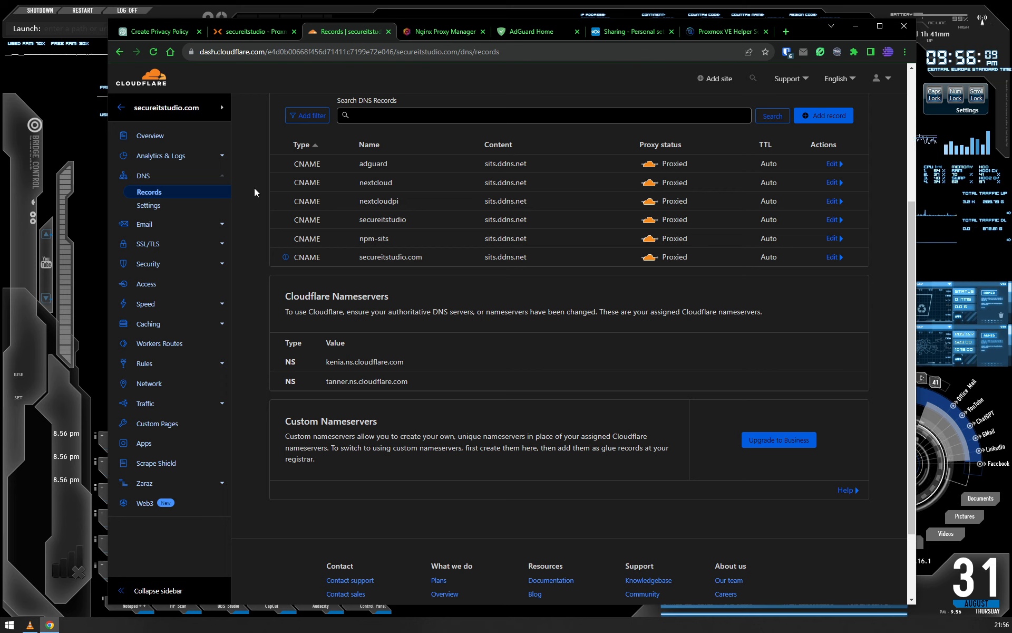
{"action": "scroll", "coordinate": [400, 295], "scroll_direction": "up", "scroll_amount": 3}
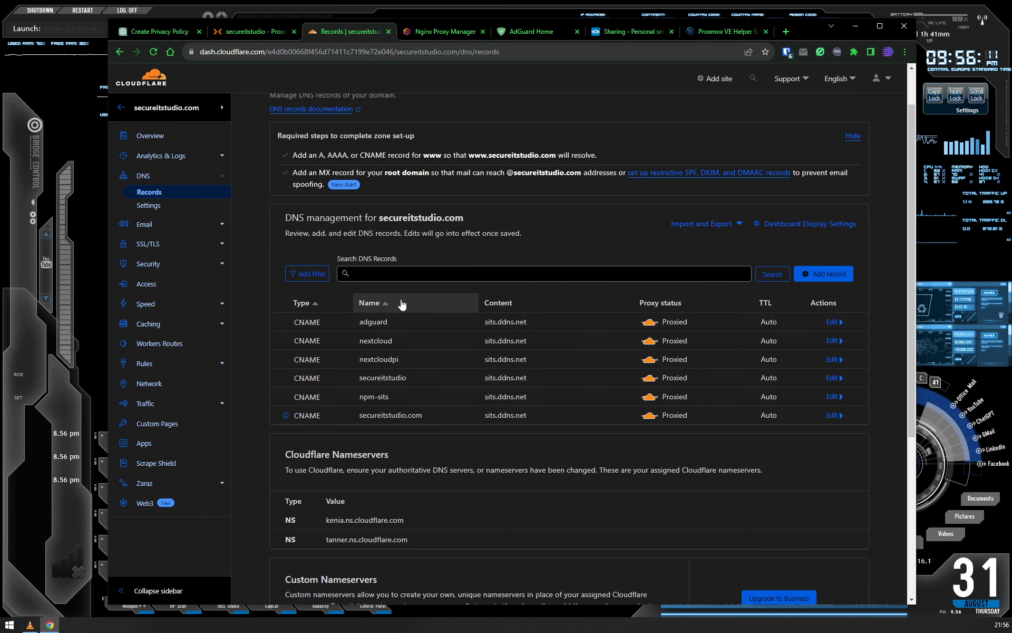
{"action": "triple_click", "coordinate": [397, 218]}
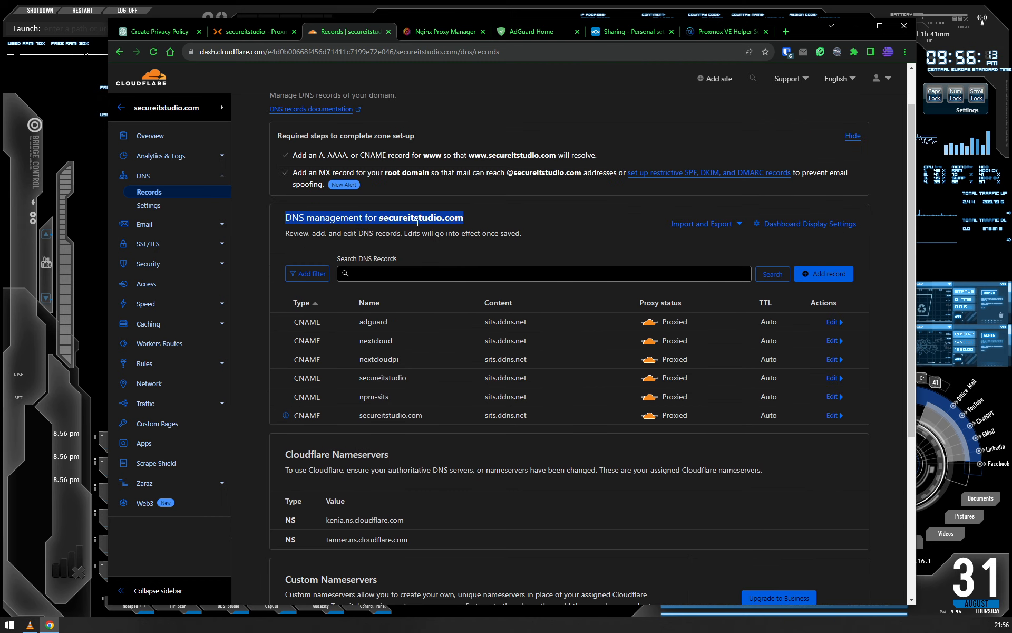
{"action": "left_click", "coordinate": [397, 219]}
{"action": "double_click", "coordinate": [397, 219]}
{"action": "left_click", "coordinate": [397, 219]}
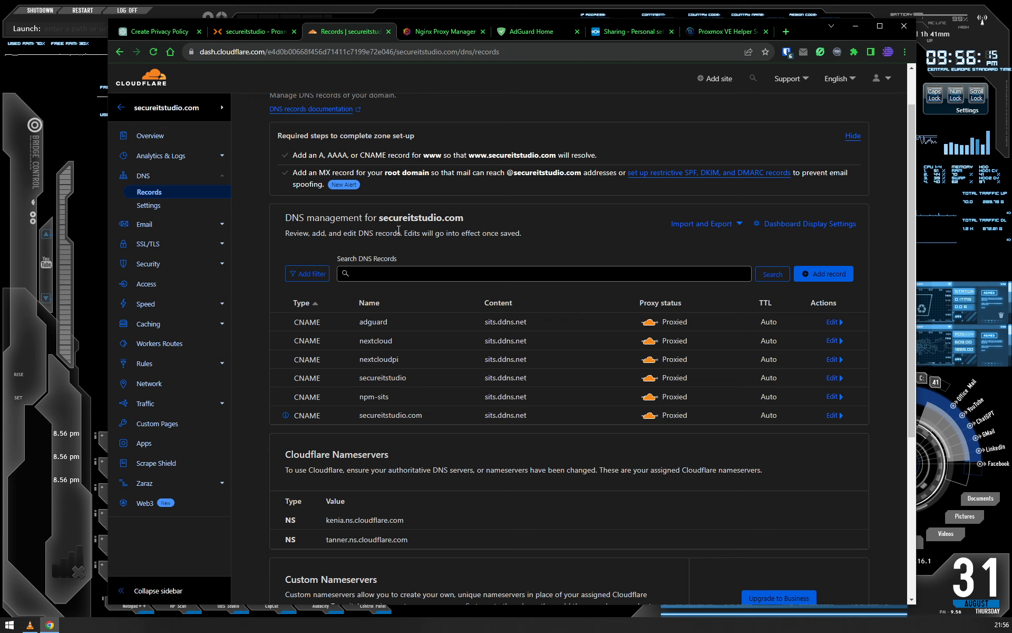
{"action": "double_click", "coordinate": [487, 322]}
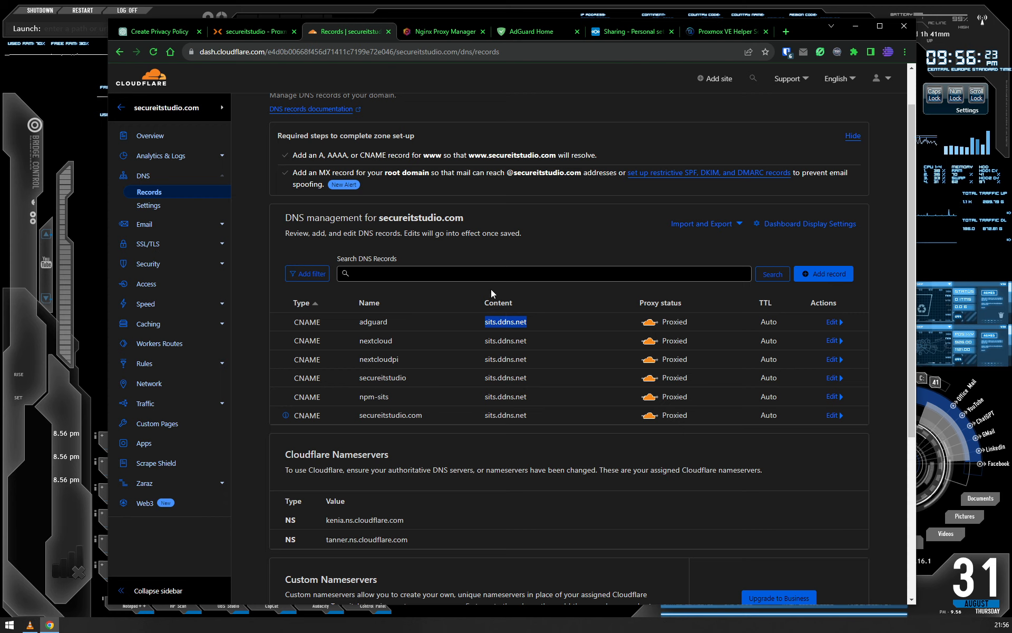
{"action": "left_click", "coordinate": [449, 242]}
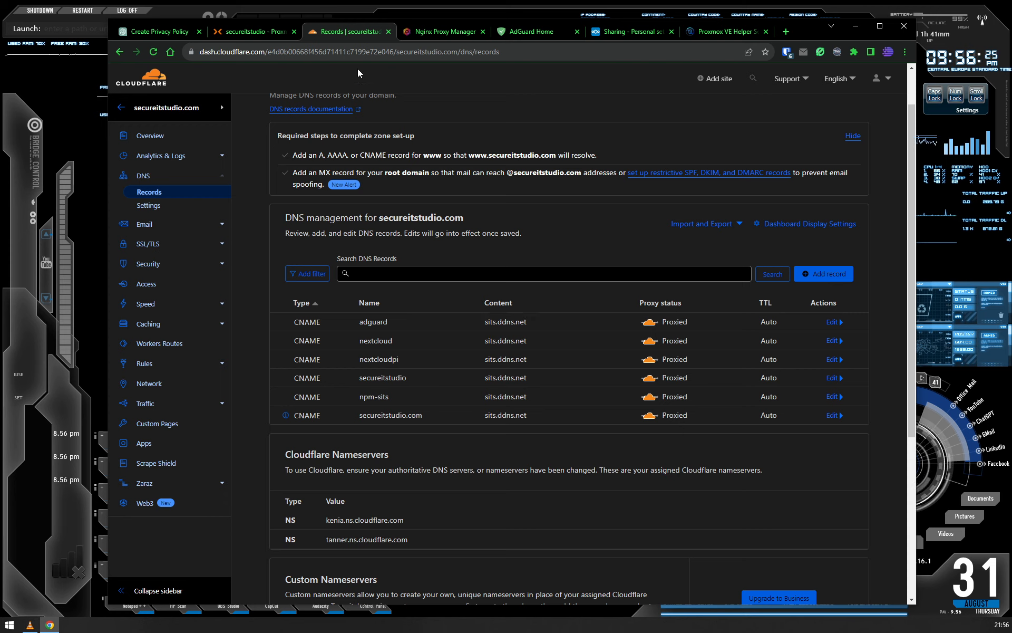
- Switch to Nginx Proxy Manager and look at the *.secureitstudio.com SSL certificate and its available actions
{"action": "left_click", "coordinate": [442, 33]}
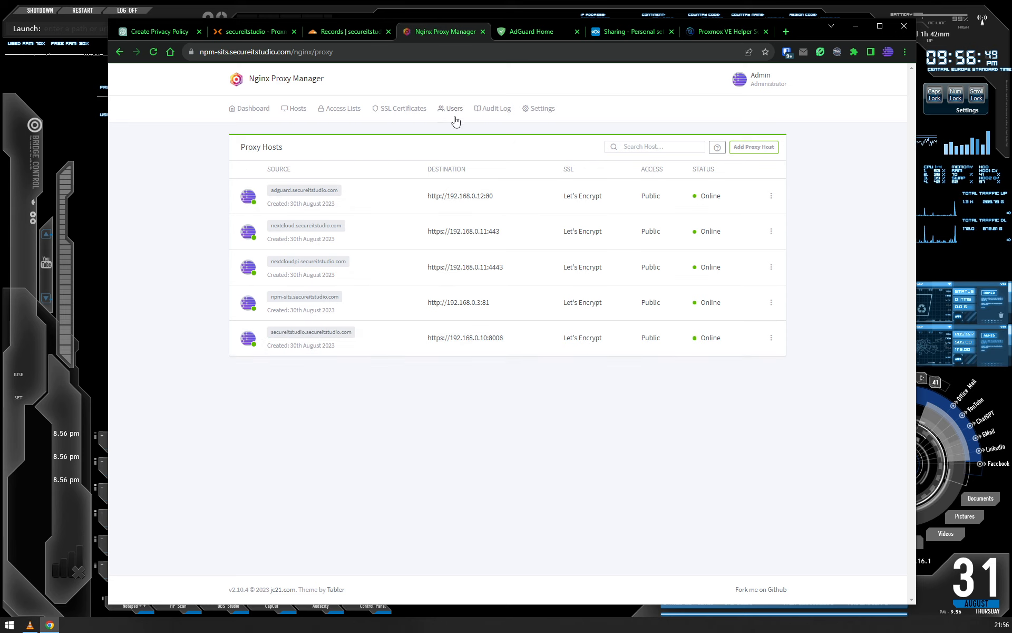
{"action": "left_click", "coordinate": [399, 108]}
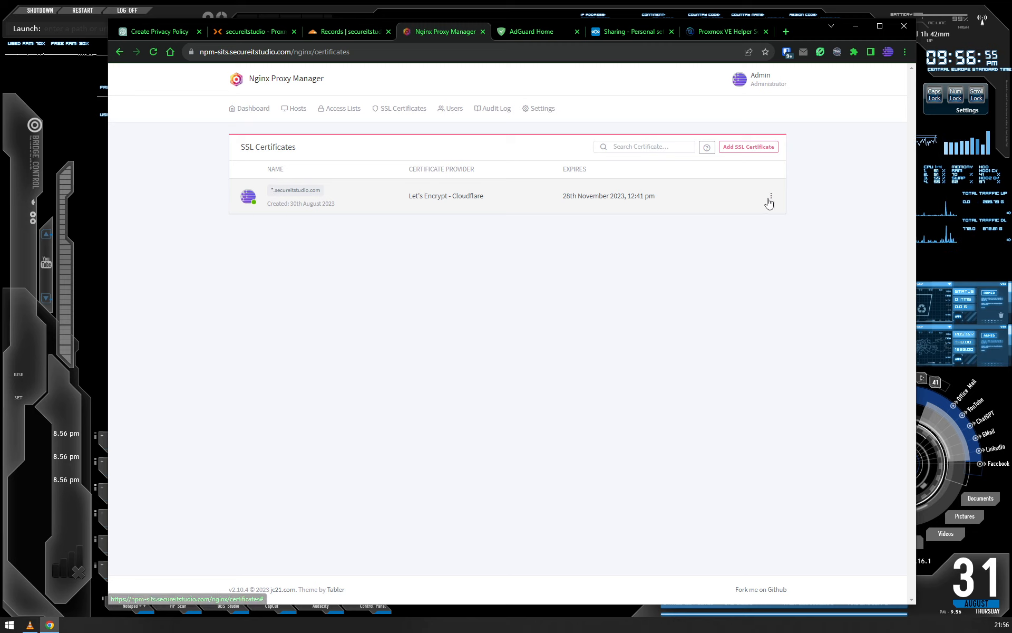
{"action": "left_click", "coordinate": [771, 196]}
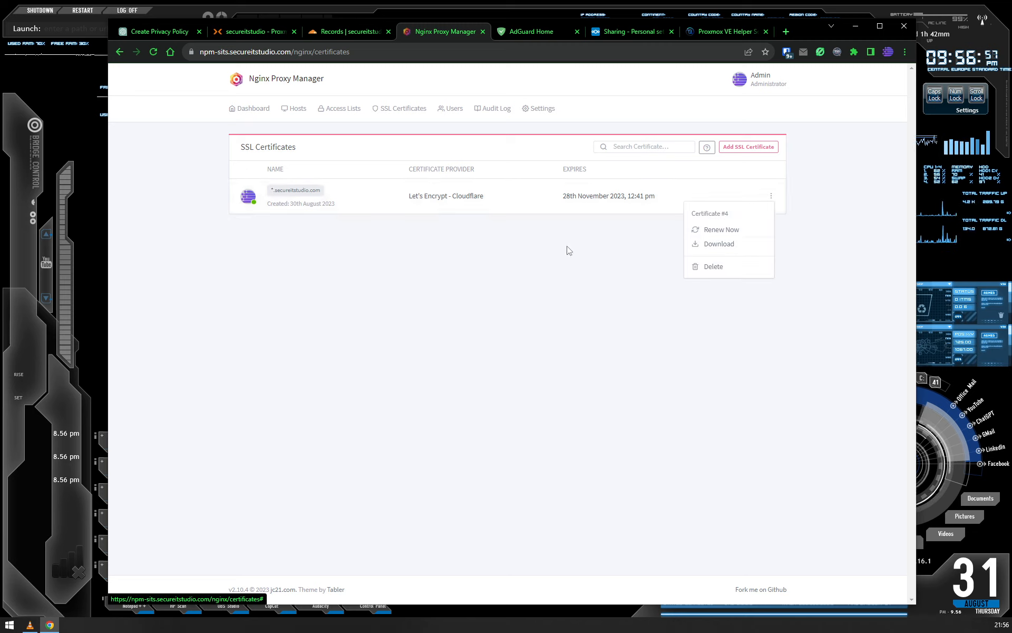
{"action": "left_click", "coordinate": [342, 226]}
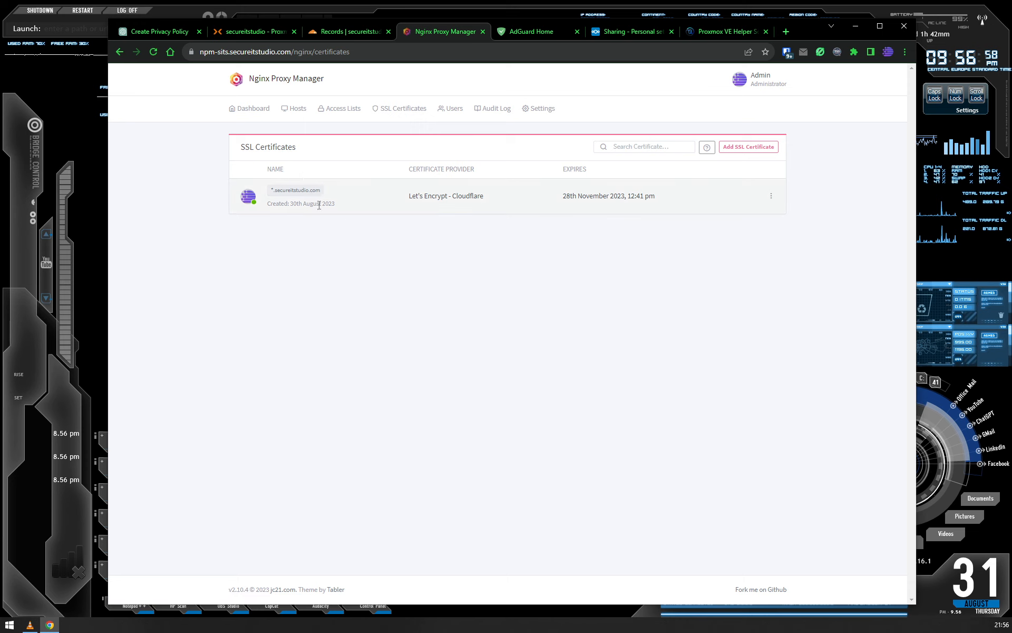
- Review the forwarding details and SSL certificate settings of the adguard.secureitstudio.com proxy host, closing the editor without changes
{"action": "left_click", "coordinate": [299, 109]}
{"action": "left_click", "coordinate": [304, 140]}
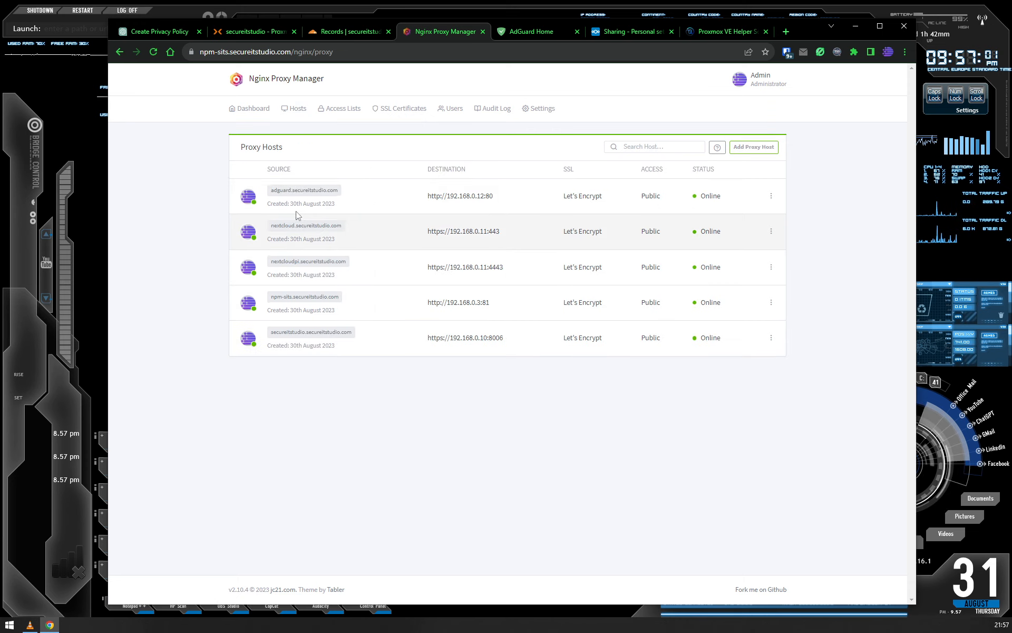
{"action": "left_click", "coordinate": [771, 195]}
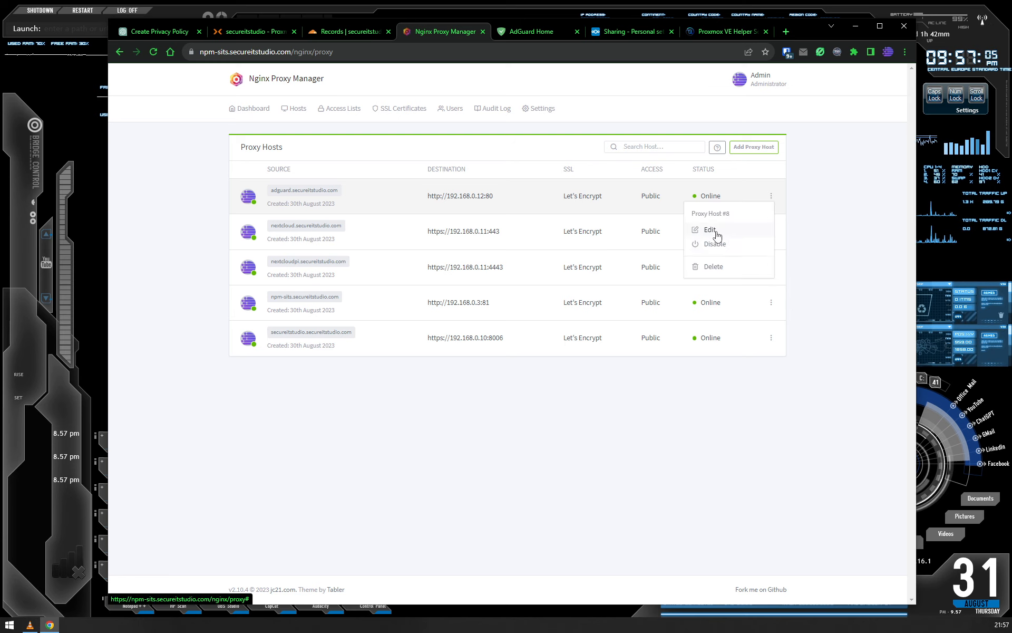
{"action": "left_click", "coordinate": [695, 232]}
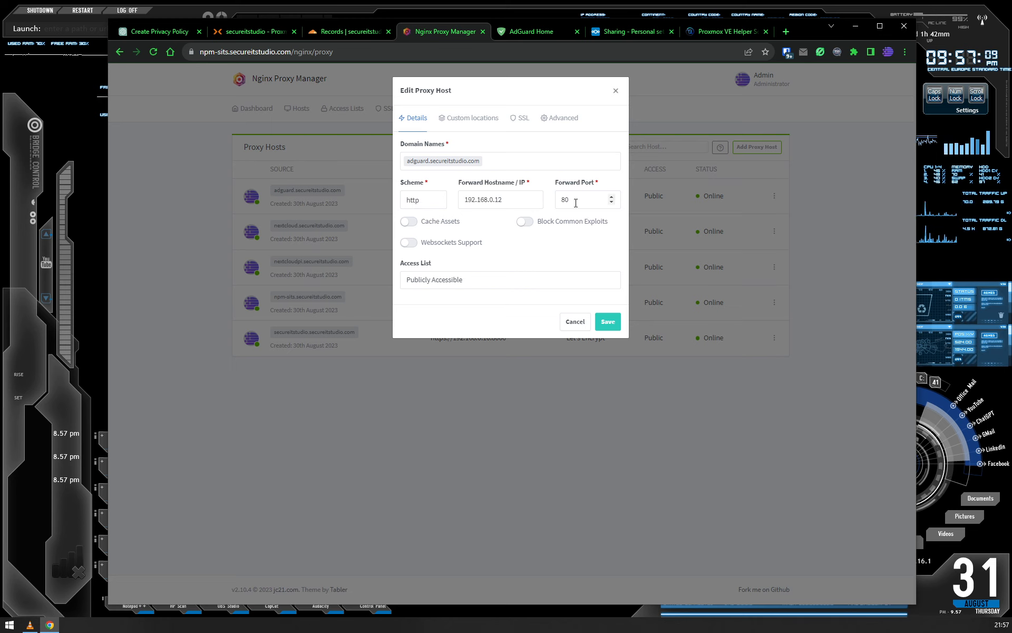
{"action": "left_click", "coordinate": [519, 118]}
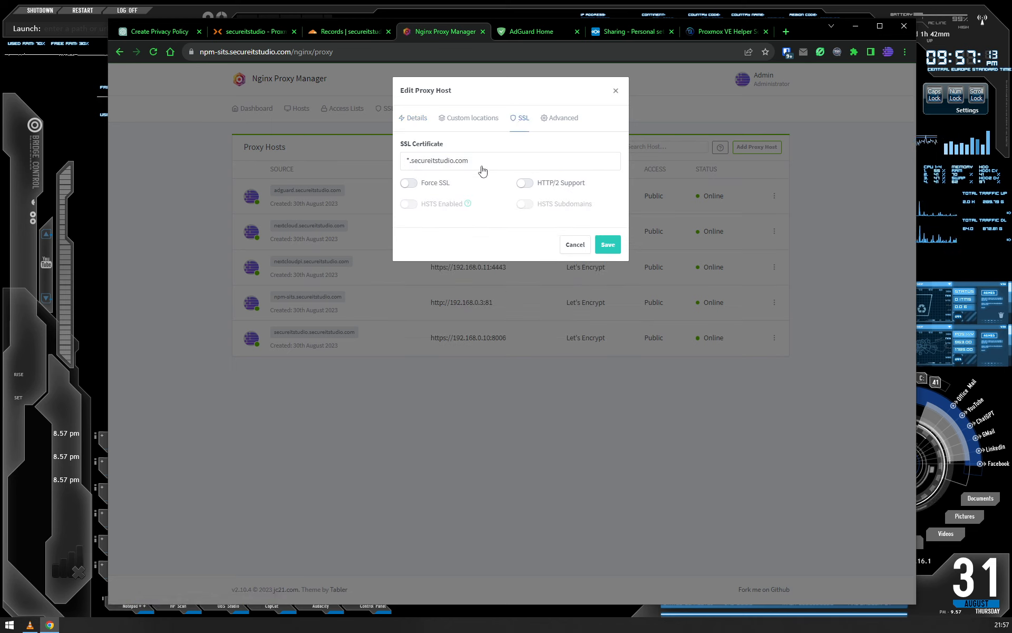
{"action": "left_click", "coordinate": [613, 92]}
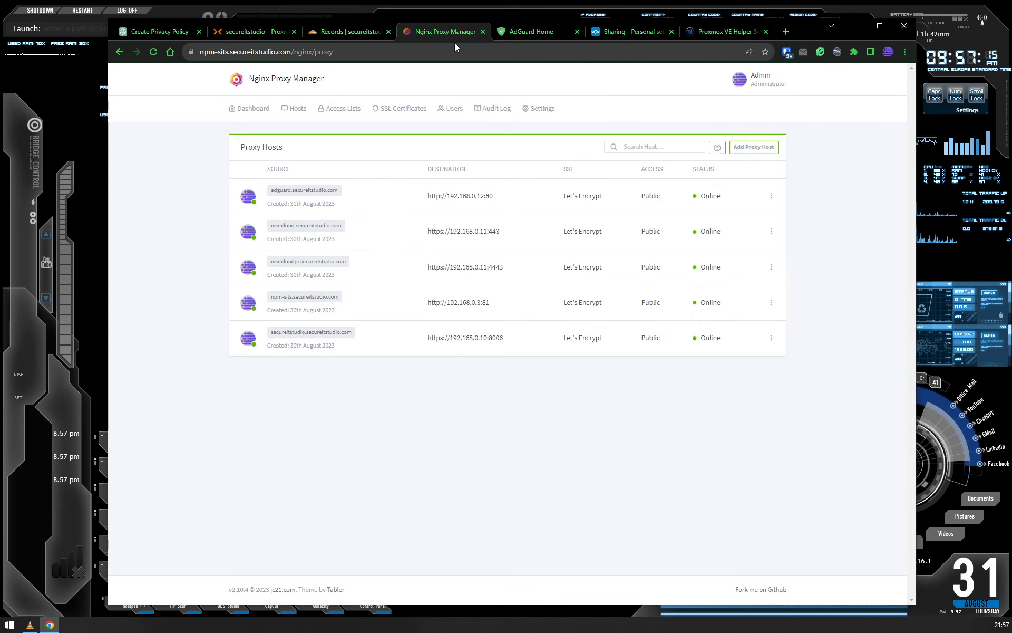
- Switch to AdGuard Home and refresh the statistics on its dashboard
{"action": "left_click", "coordinate": [533, 32]}
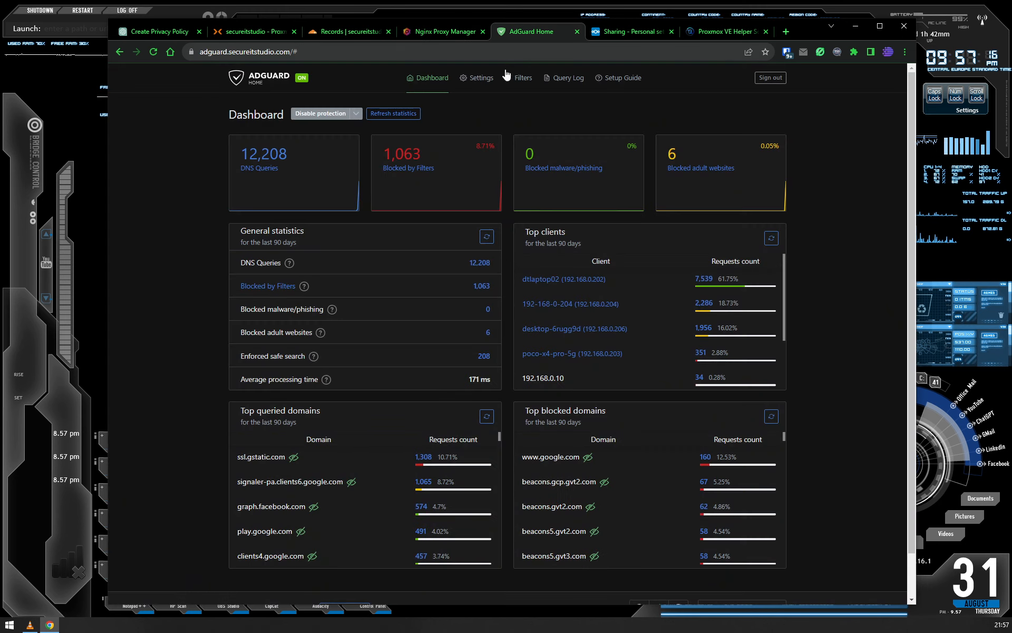
{"action": "left_click", "coordinate": [391, 113]}
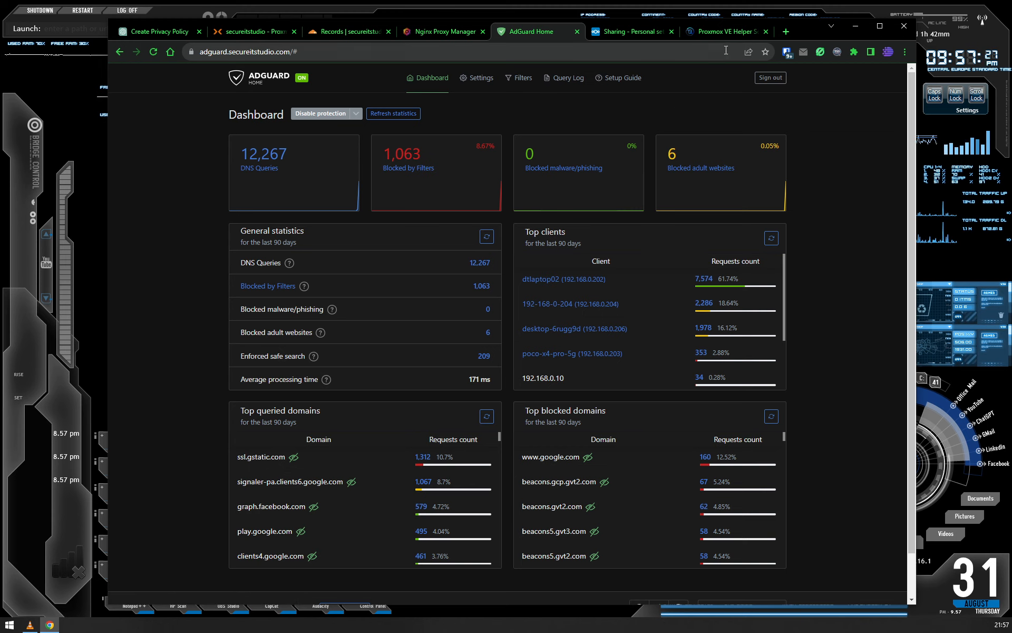
- Switch to Nextcloud, look at its dashboard and open the Tasks app
{"action": "left_click", "coordinate": [633, 35]}
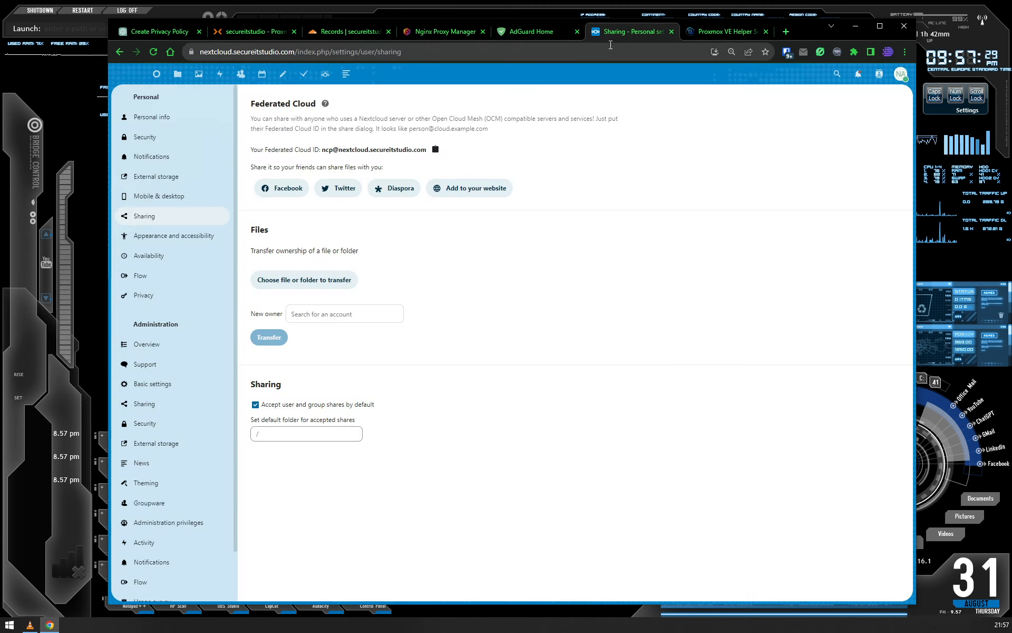
{"action": "left_click", "coordinate": [156, 73]}
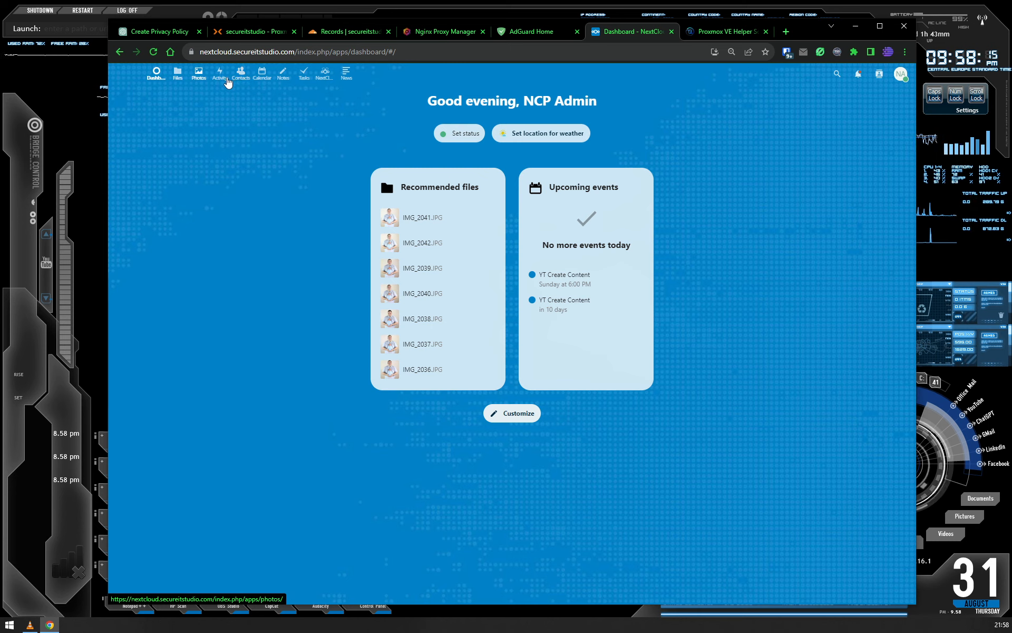
{"action": "left_click", "coordinate": [303, 79]}
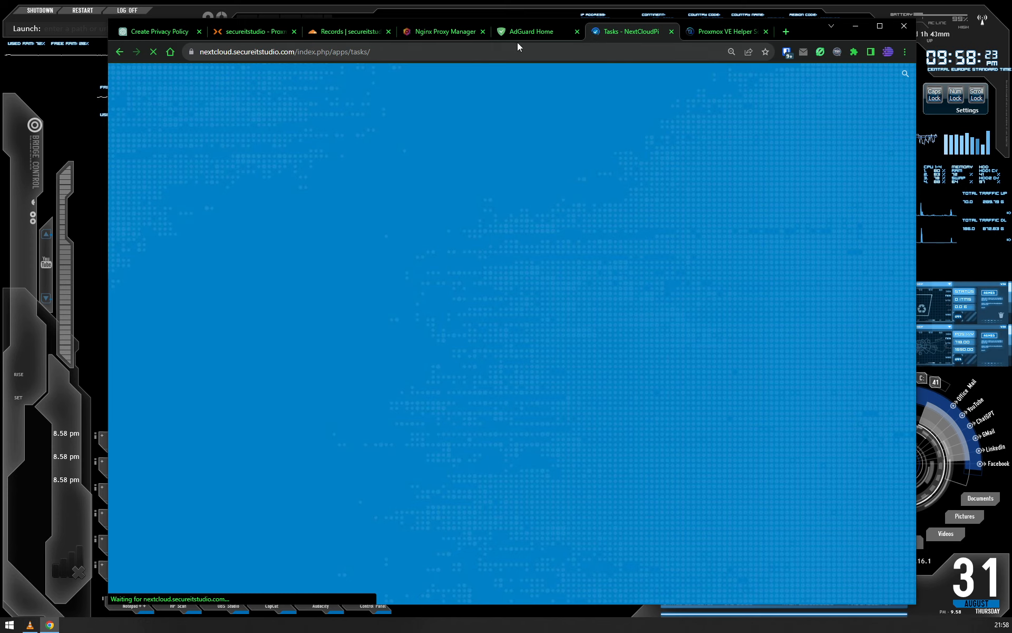
- Revisit the Nginx Proxy Manager proxy hosts, the AdGuard Home dashboard and the Cloudflare DNS records of secureitstudio.com
{"action": "left_click", "coordinate": [541, 34]}
{"action": "left_click", "coordinate": [424, 33]}
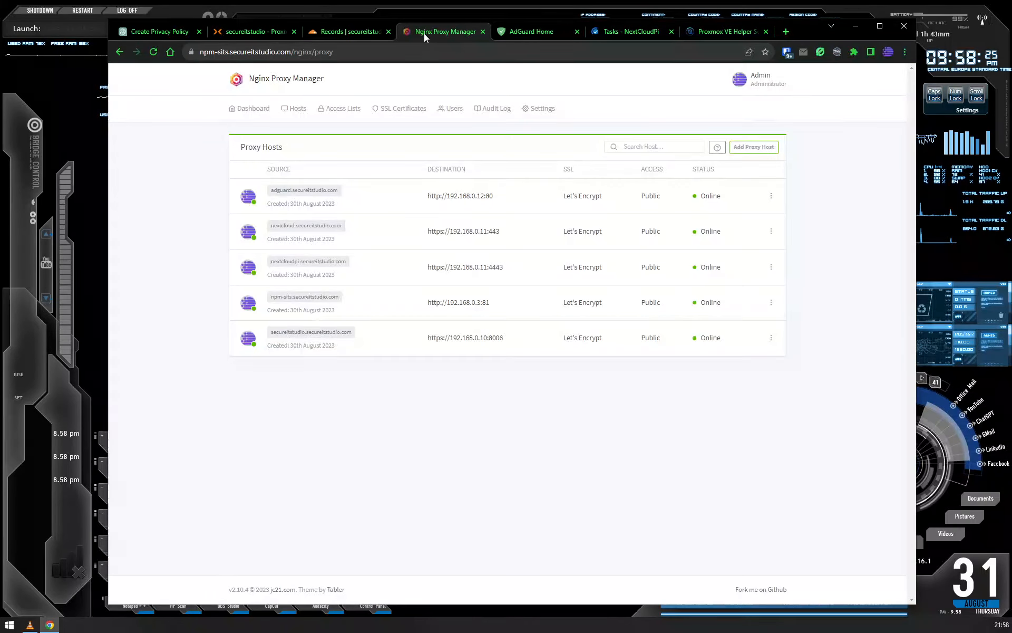
{"action": "left_click", "coordinate": [340, 31]}
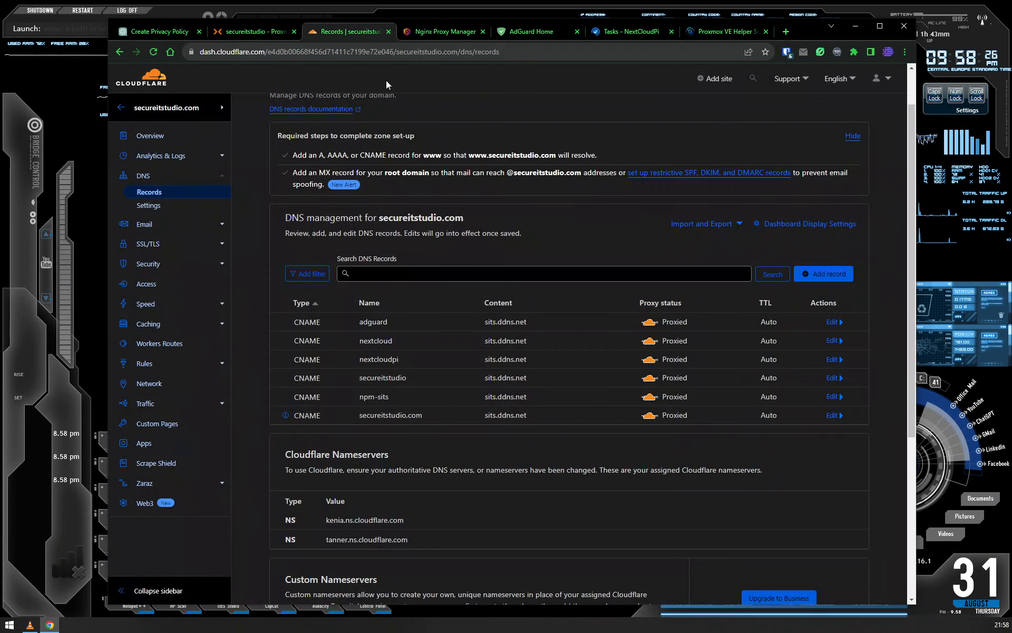
{"action": "left_click", "coordinate": [531, 31]}
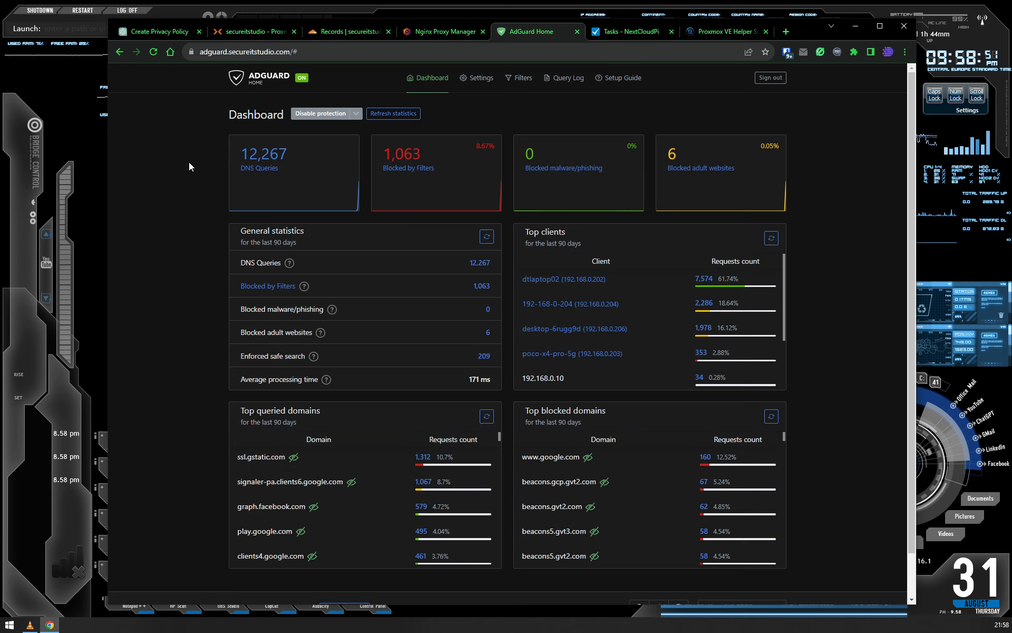
{"action": "left_click", "coordinate": [432, 34]}
{"action": "left_click", "coordinate": [336, 36]}
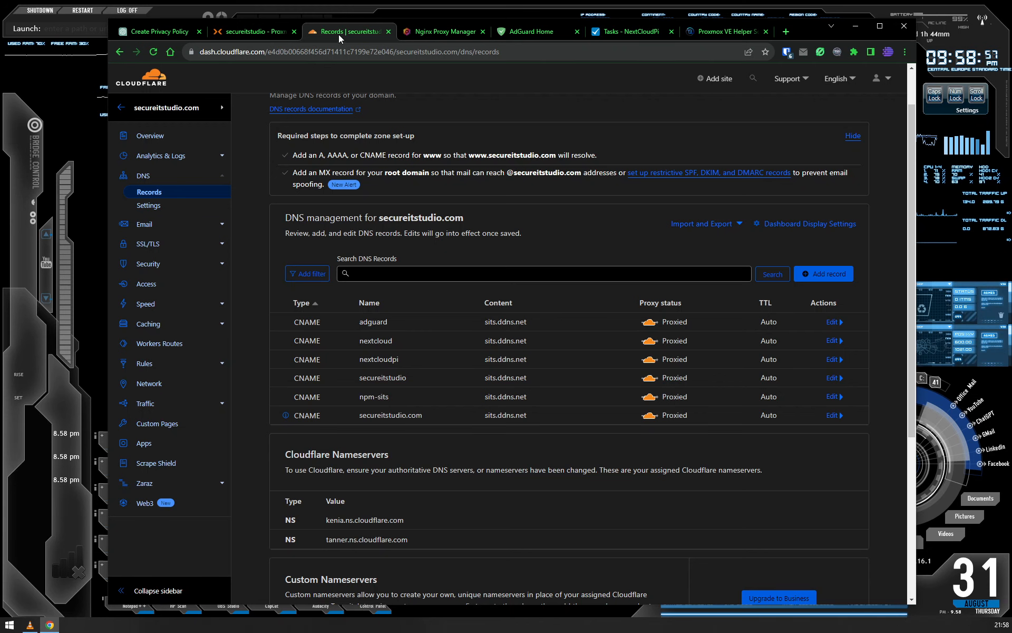
- Switch to Proxmox and shut down container 104 (adguard), confirming the shutdown
{"action": "left_click", "coordinate": [258, 34]}
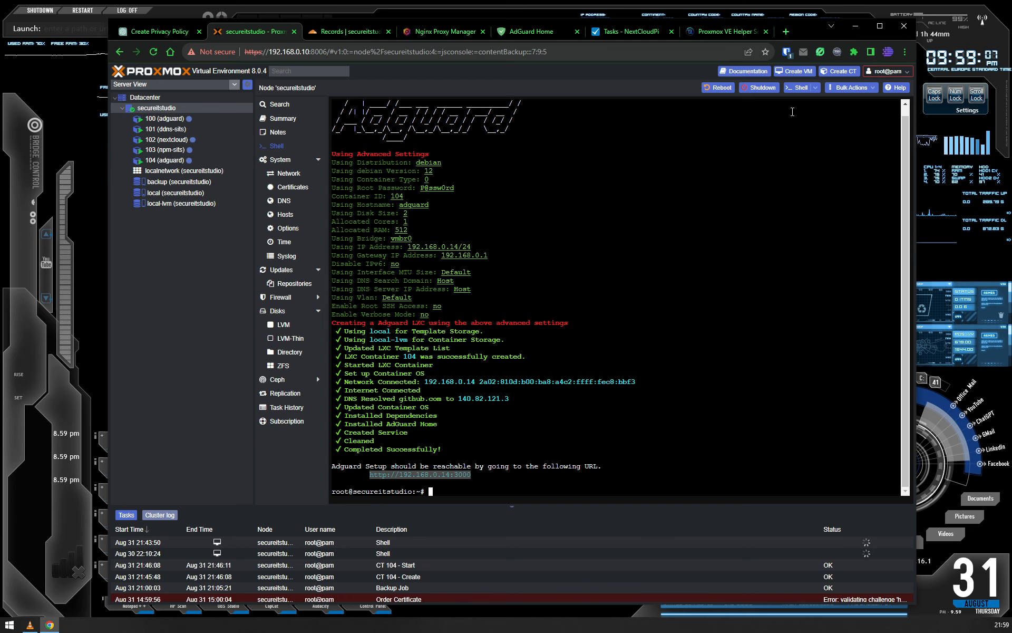
{"action": "left_click", "coordinate": [156, 162]}
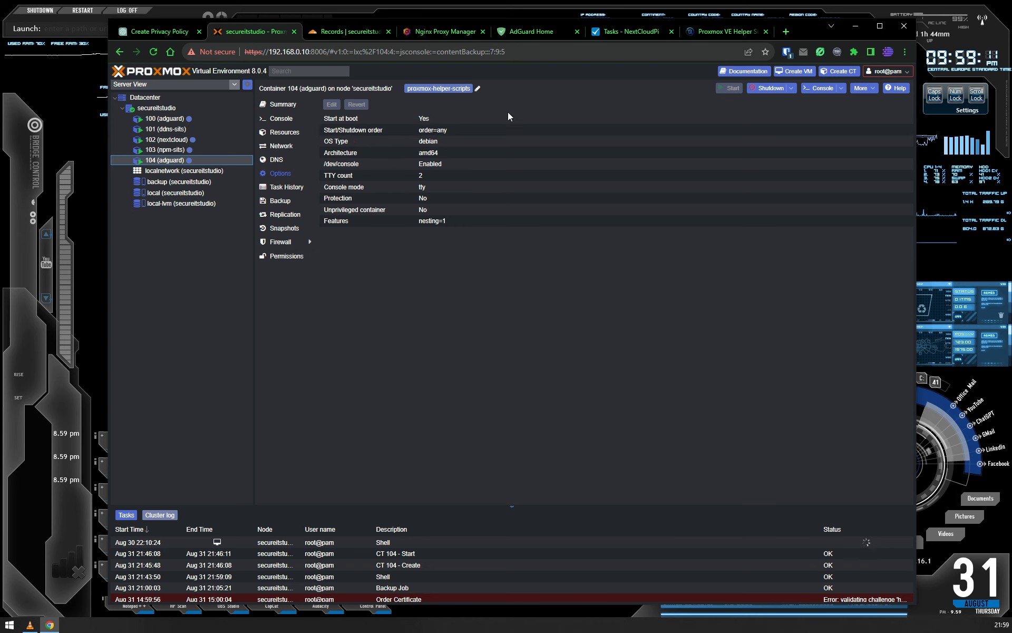
{"action": "left_click", "coordinate": [767, 89]}
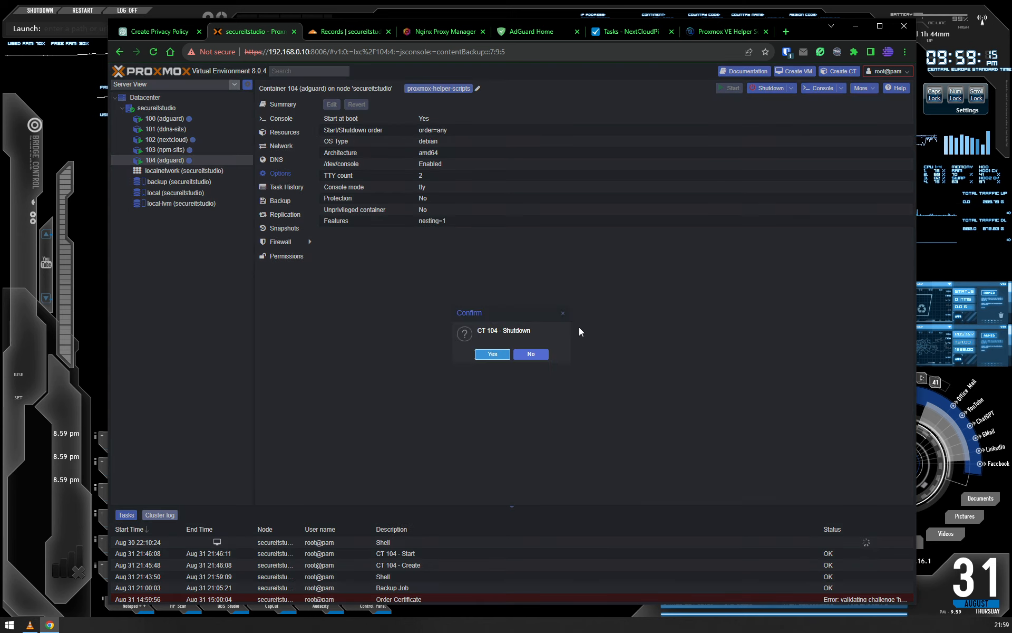
{"action": "left_click", "coordinate": [493, 353]}
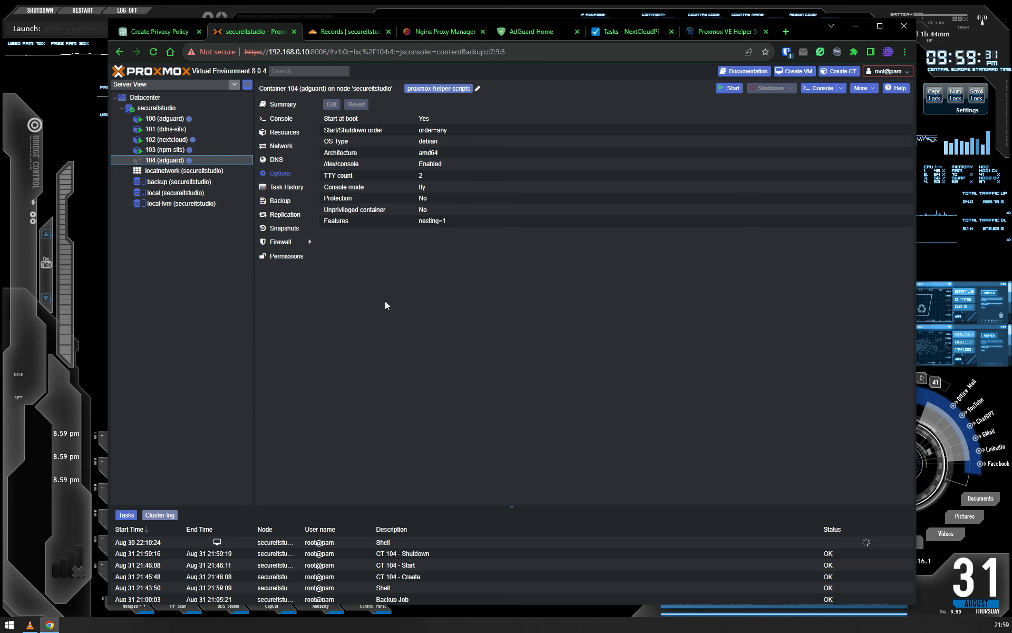
{"action": "left_click", "coordinate": [390, 278]}
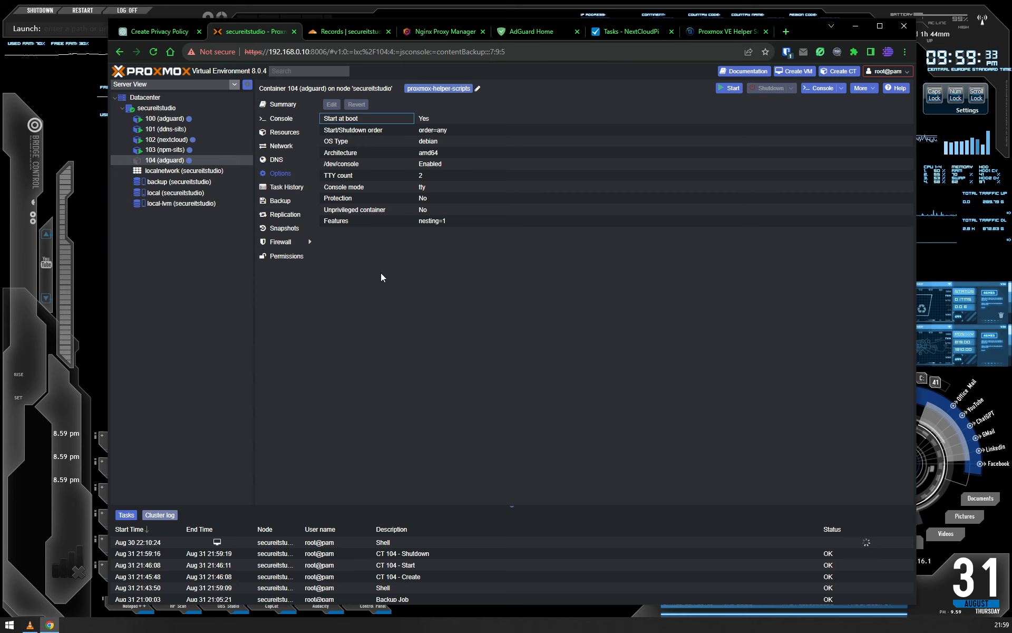